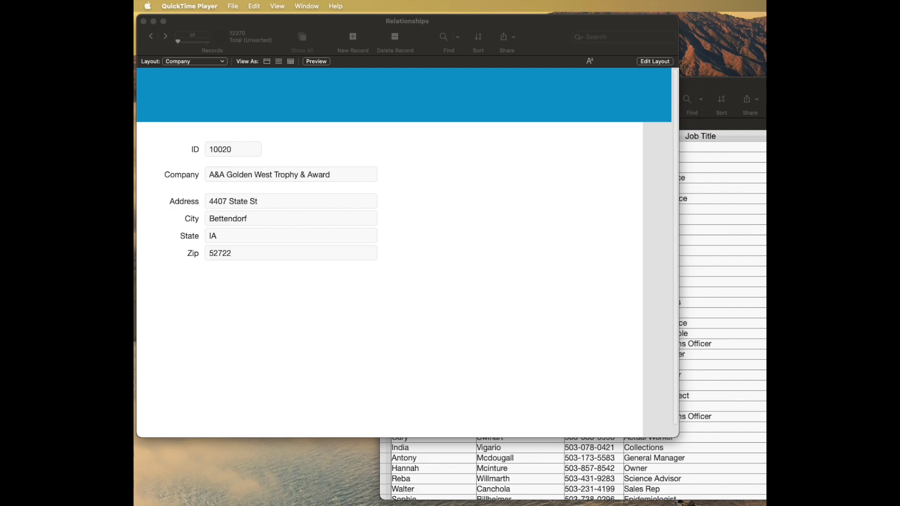
Bring FileMaker Pro to the front and focus the Company record window.
{"action": "left_click", "coordinate": [465, 218]}
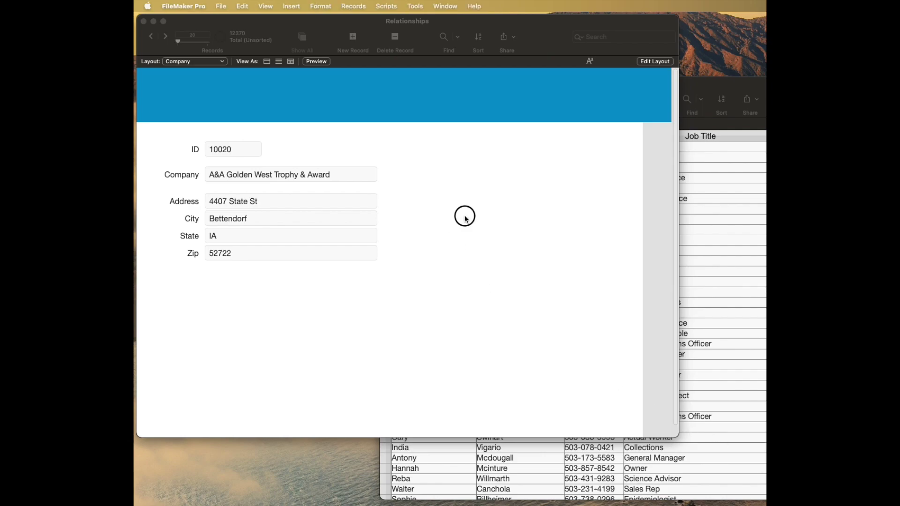
{"action": "left_click", "coordinate": [402, 175]}
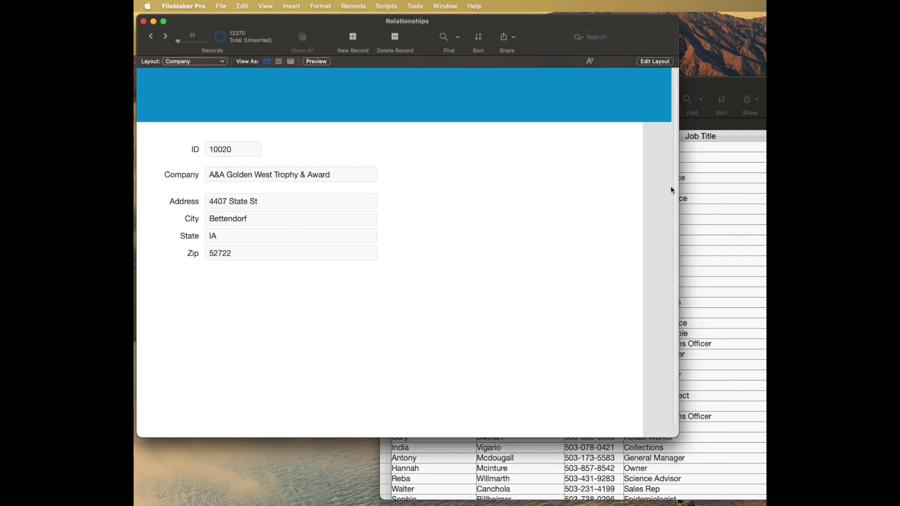
{"action": "left_click", "coordinate": [730, 190]}
Open Manage Database from the File menu and review the Company and Person tables and Person's fields.
{"action": "key", "text": "super+shift+d"}
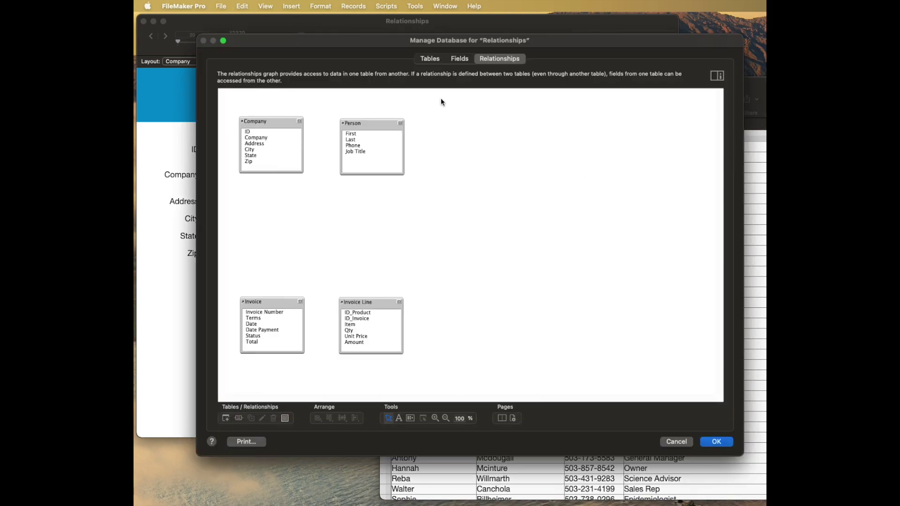
{"action": "key", "text": "Escape"}
{"action": "left_click", "coordinate": [222, 6]}
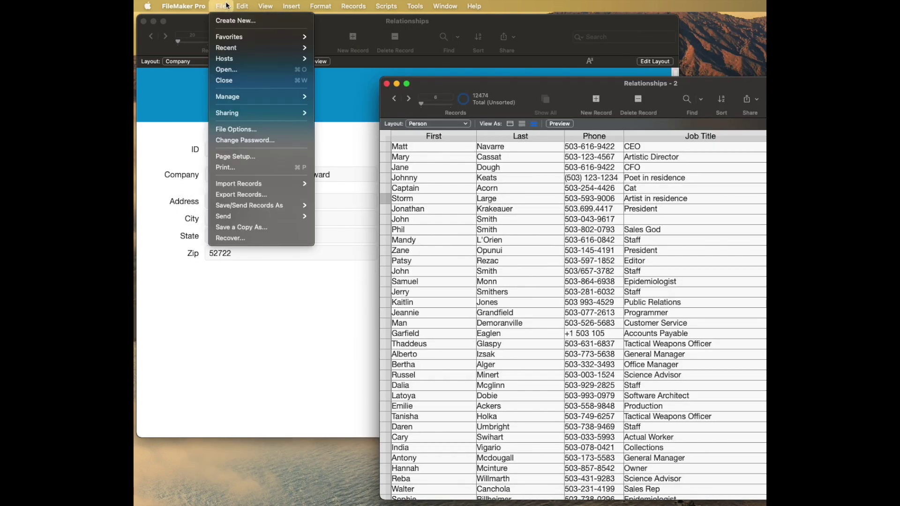
{"action": "mouse_move", "coordinate": [289, 99]}
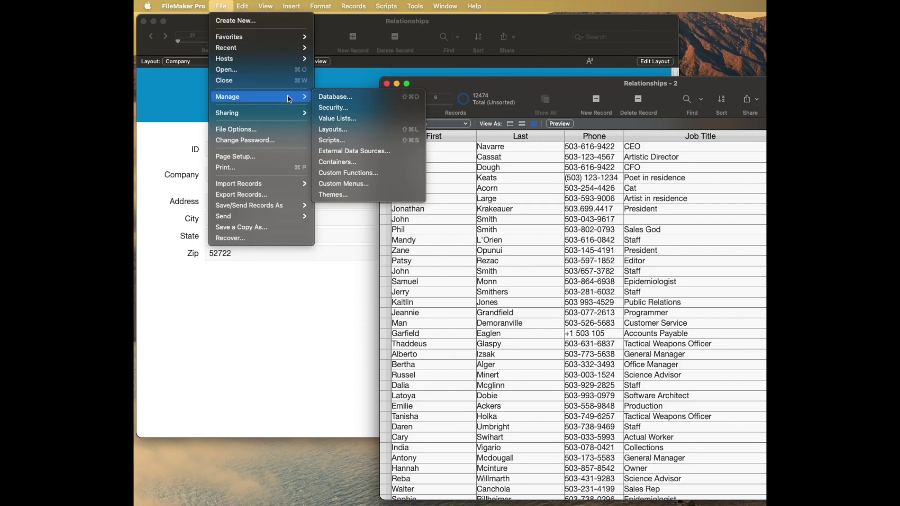
{"action": "left_click", "coordinate": [335, 97]}
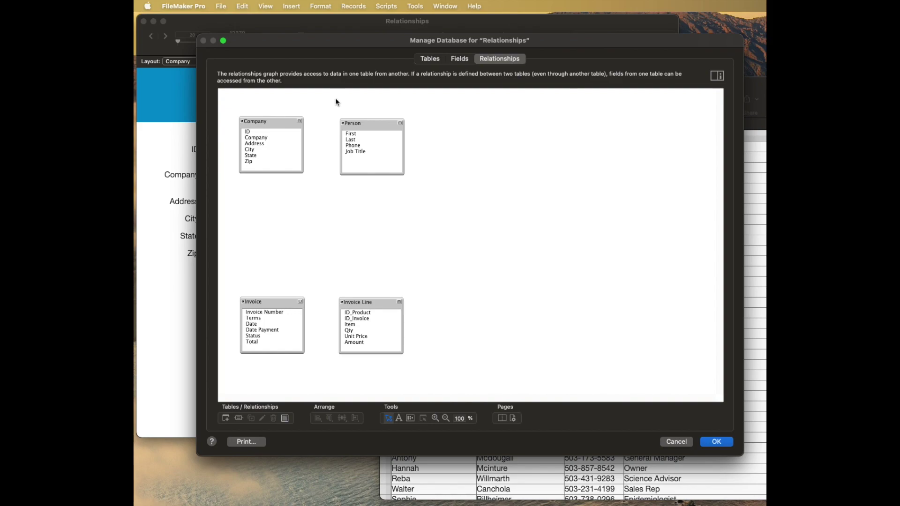
{"action": "left_click", "coordinate": [430, 58]}
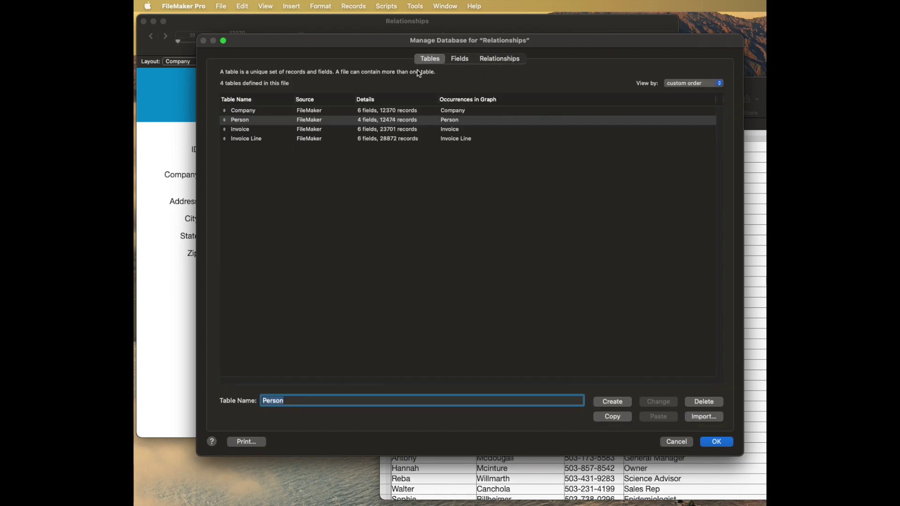
{"action": "left_click", "coordinate": [258, 112]}
{"action": "left_click", "coordinate": [261, 121]}
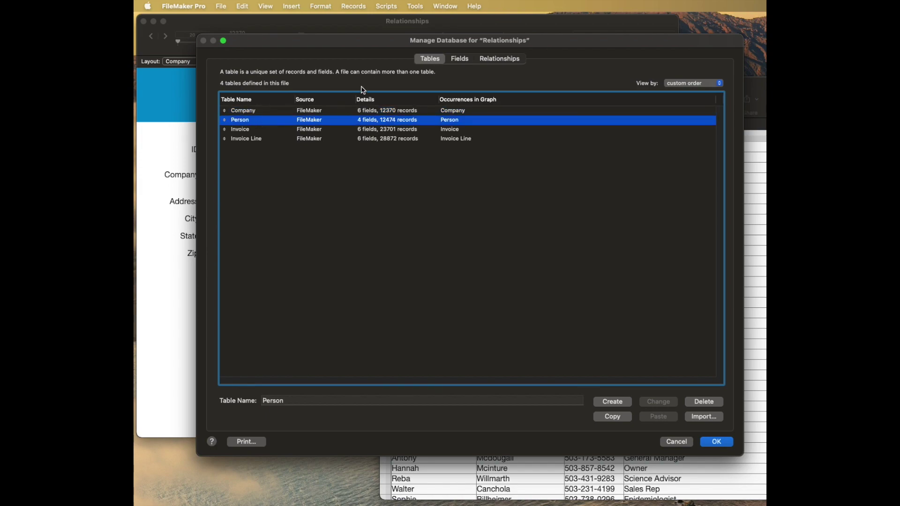
{"action": "left_click", "coordinate": [465, 63]}
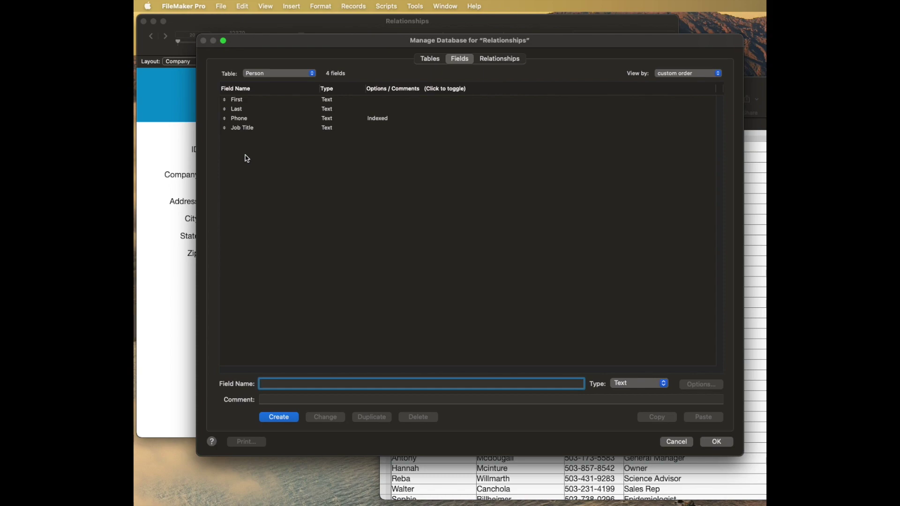
{"action": "left_click", "coordinate": [507, 60]}
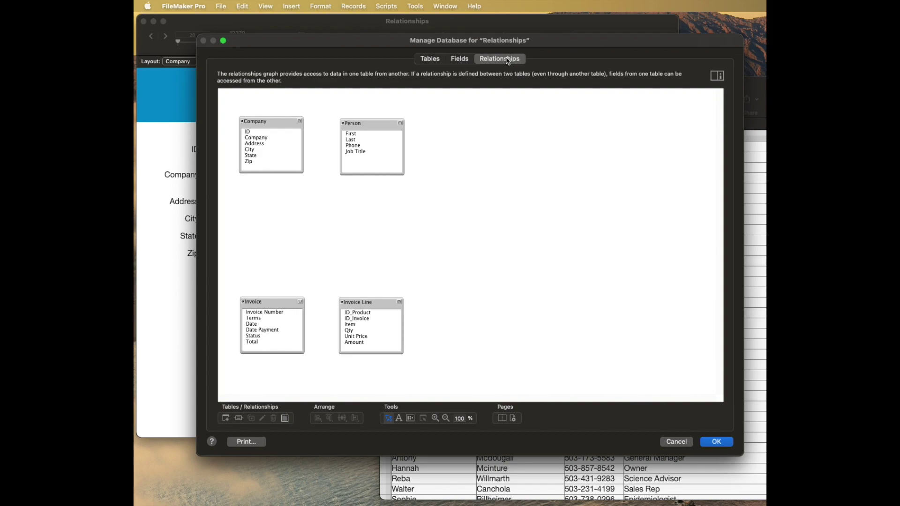
Duplicate Person into Person 2 and Person 3 on the graph, then cancel and discard the changes.
{"action": "left_click", "coordinate": [376, 122]}
{"action": "key", "text": "super+d"}
{"action": "left_click", "coordinate": [427, 164]}
{"action": "key", "text": "super+d"}
{"action": "left_click_drag", "start_coordinate": [499, 214], "coordinate": [510, 229]}
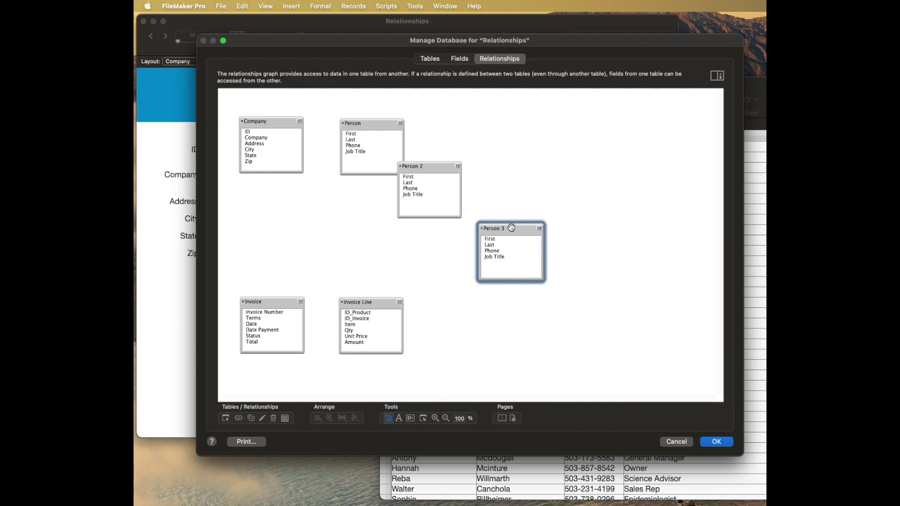
{"action": "left_click", "coordinate": [494, 221]}
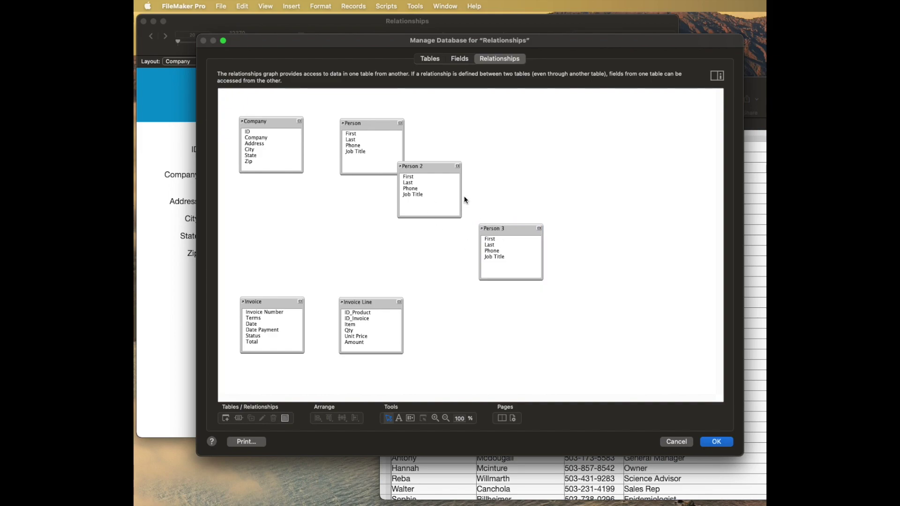
{"action": "left_click_drag", "start_coordinate": [436, 149], "coordinate": [504, 221]}
{"action": "left_click_drag", "start_coordinate": [445, 138], "coordinate": [518, 235]}
{"action": "left_click", "coordinate": [678, 443]}
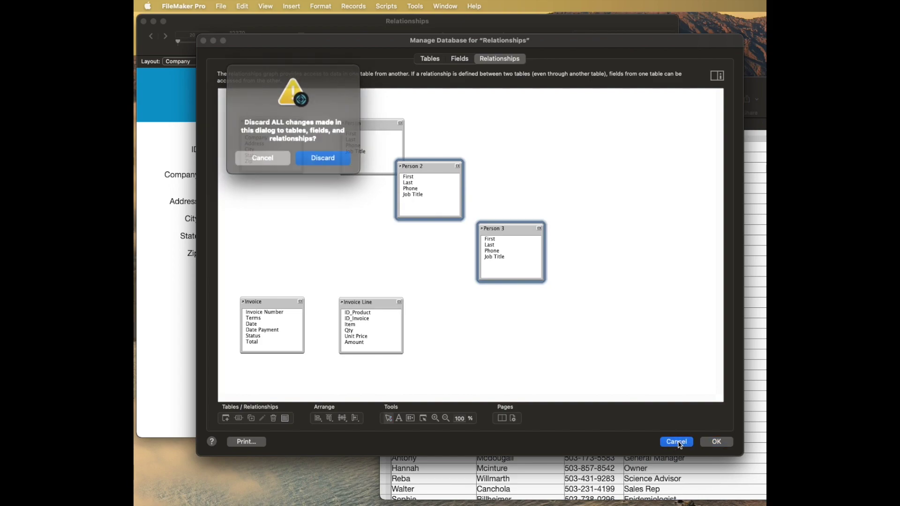
{"action": "left_click", "coordinate": [322, 157]}
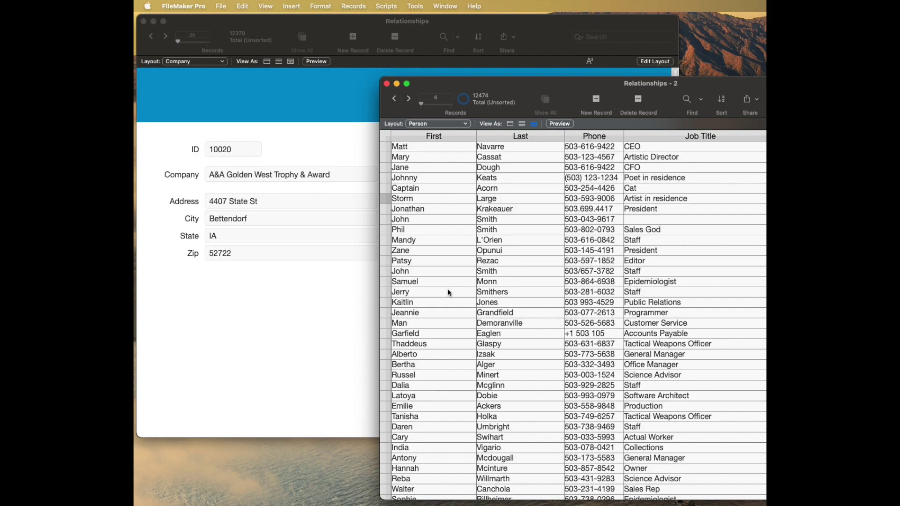
Step forward through the Company records to ID 10025.
{"action": "left_click", "coordinate": [287, 263]}
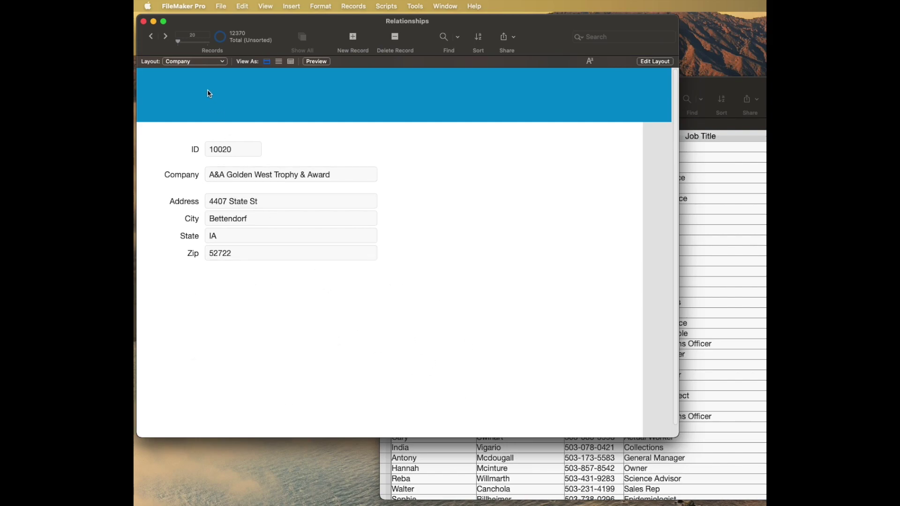
{"action": "key", "text": "ctrl+Down"}
{"action": "key", "text": "ctrl+Down"}
{"action": "key", "text": "ctrl+Down"}
{"action": "key", "text": "ctrl+Down"}
{"action": "key", "text": "ctrl+Down"}
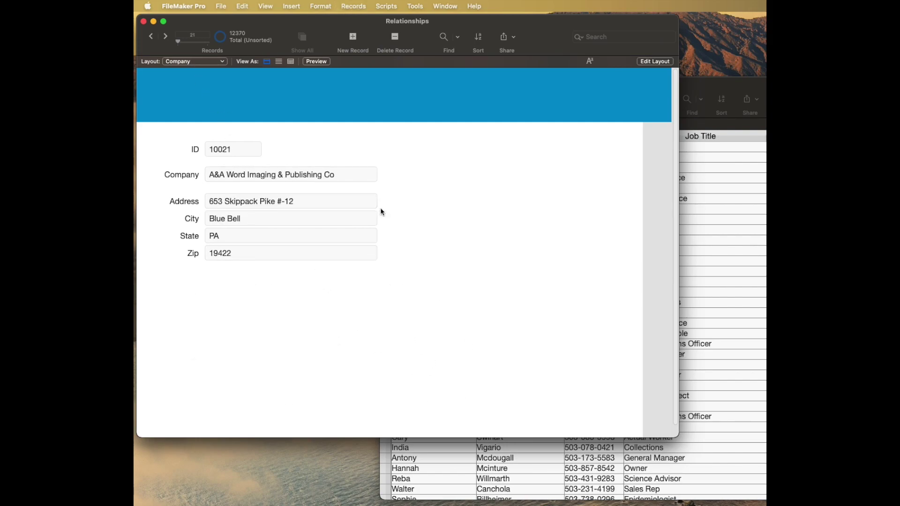
{"action": "left_click", "coordinate": [245, 152]}
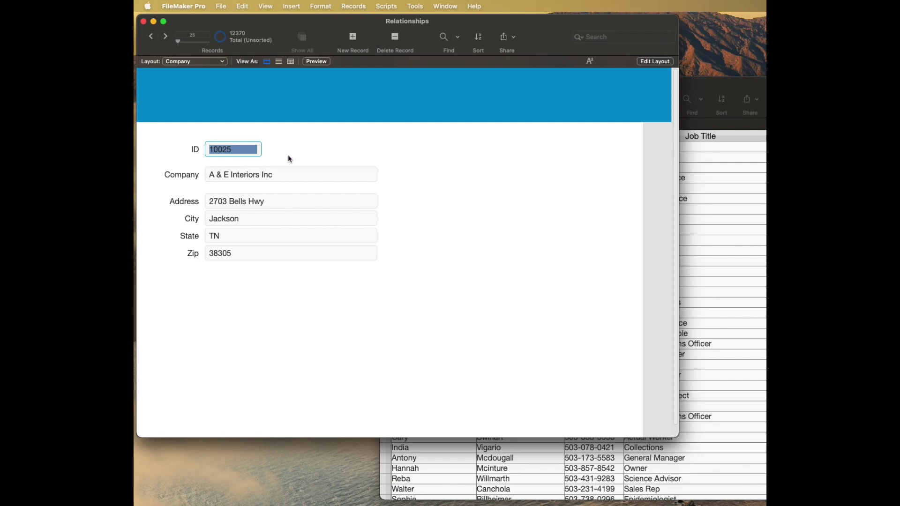
Rearrange the Person list and Company windows and reopen Manage Database with Shift-Cmd-D.
{"action": "left_click", "coordinate": [710, 200]}
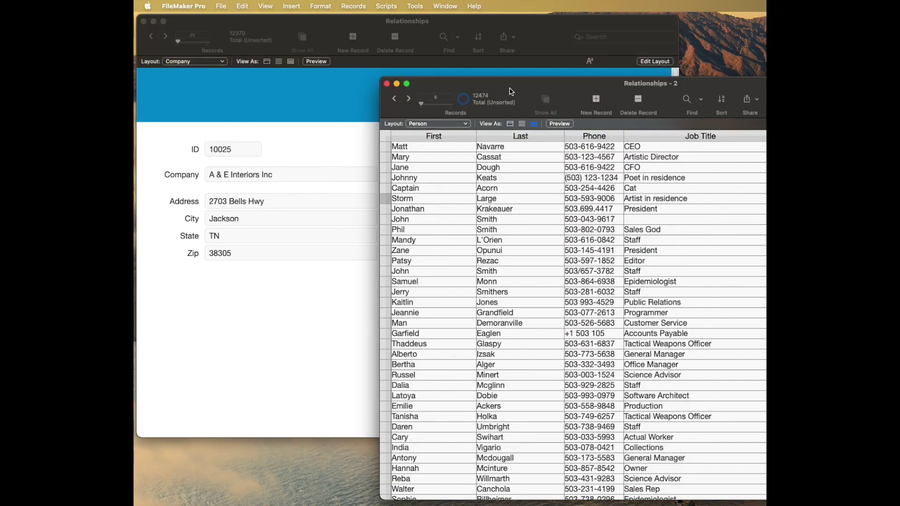
{"action": "left_click_drag", "start_coordinate": [512, 92], "coordinate": [481, 86]}
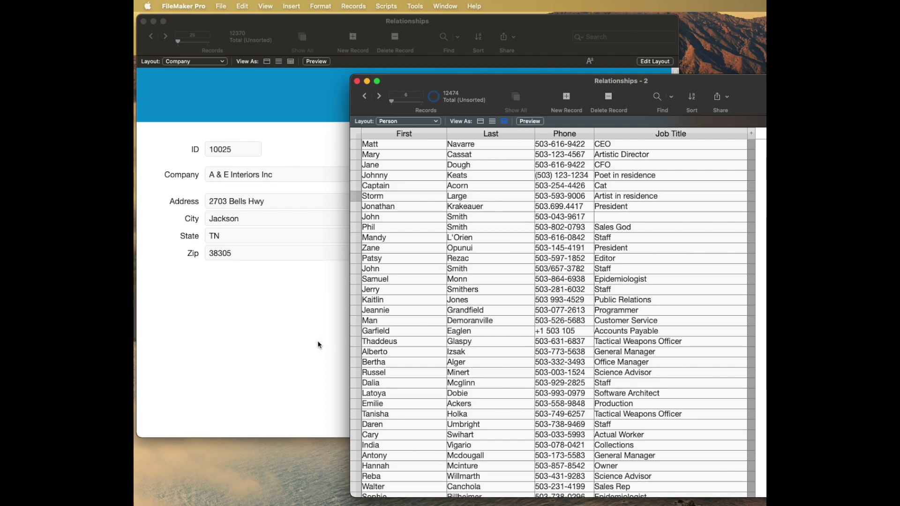
{"action": "left_click", "coordinate": [294, 325]}
{"action": "left_click", "coordinate": [252, 176]}
{"action": "left_click", "coordinate": [701, 222]}
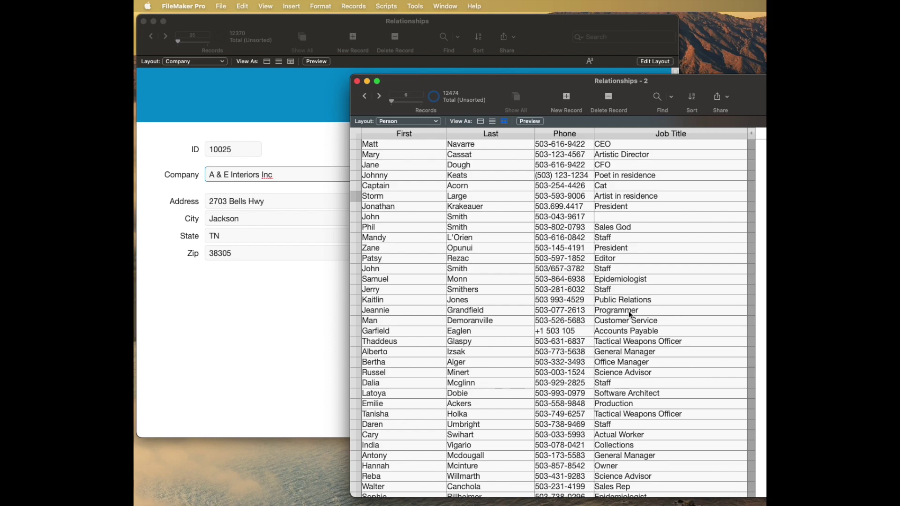
{"action": "left_click", "coordinate": [303, 332]}
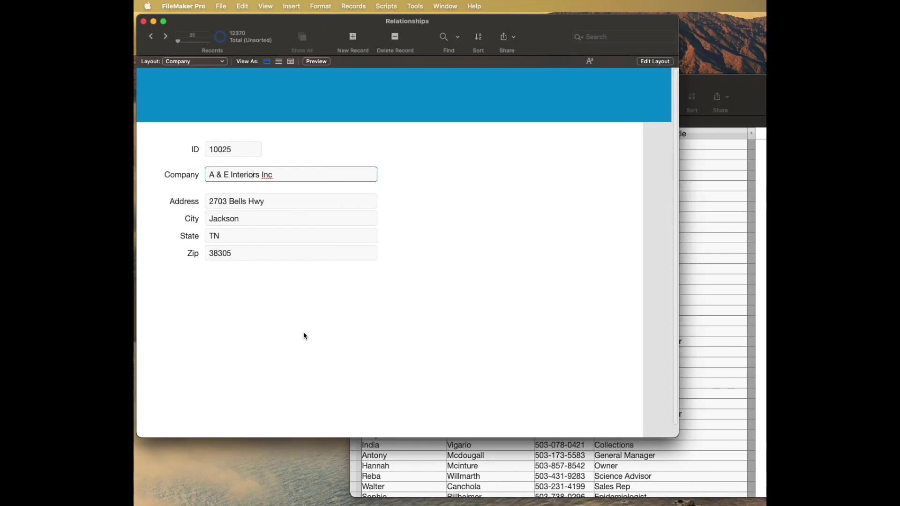
{"action": "left_click", "coordinate": [719, 313]}
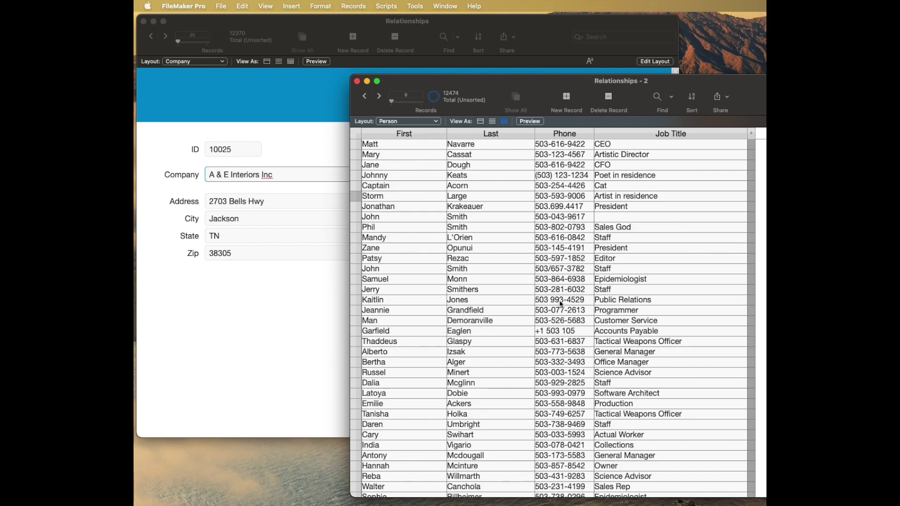
{"action": "key", "text": "super+shift+d"}
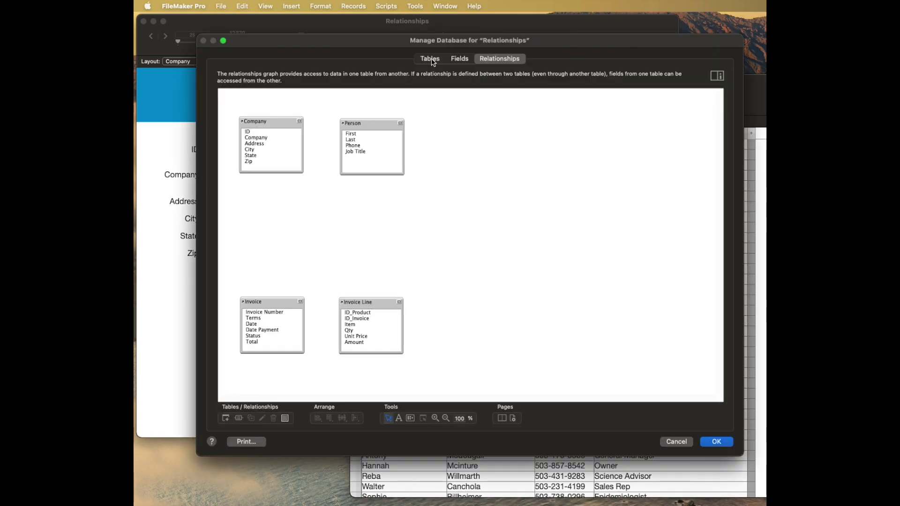
Create a Number field named ID_Company in the Person table and confirm Manage Database.
{"action": "left_click", "coordinate": [470, 60]}
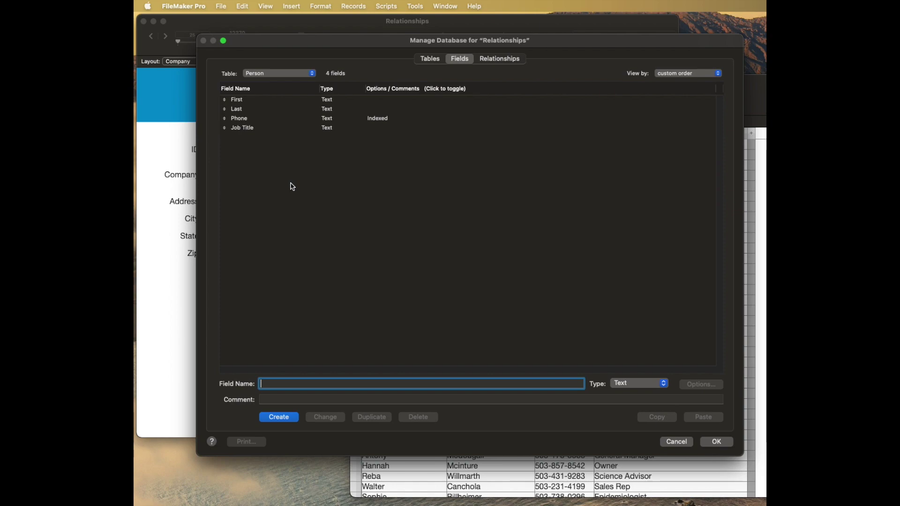
{"action": "type", "text": "ID_Company"}
{"action": "left_click", "coordinate": [637, 383]}
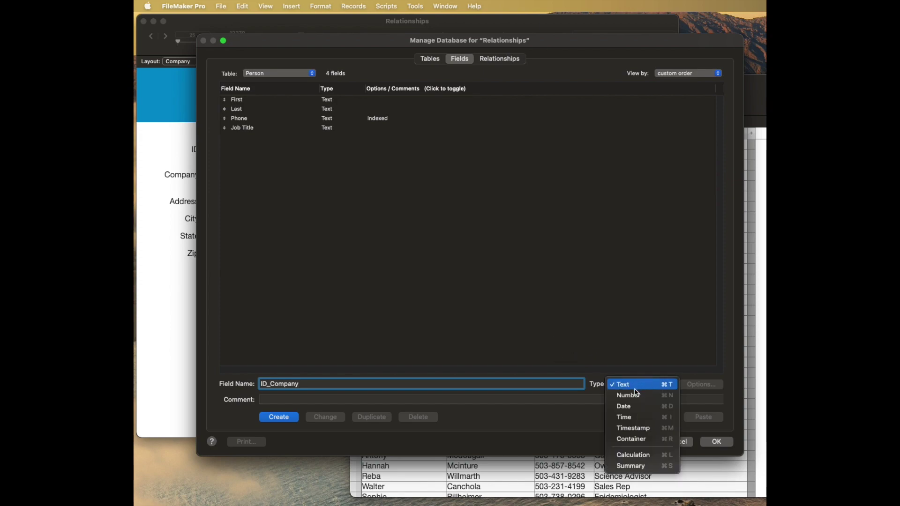
{"action": "left_click", "coordinate": [637, 393]}
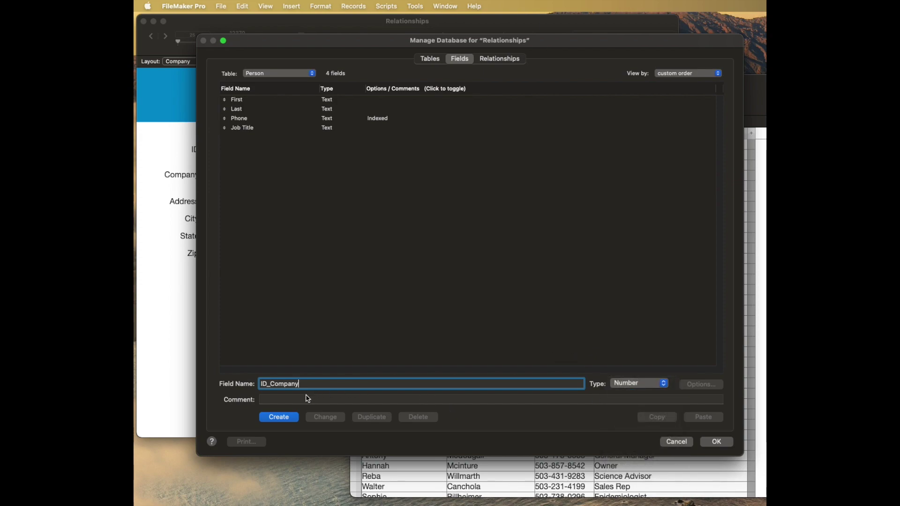
{"action": "key", "text": "Return"}
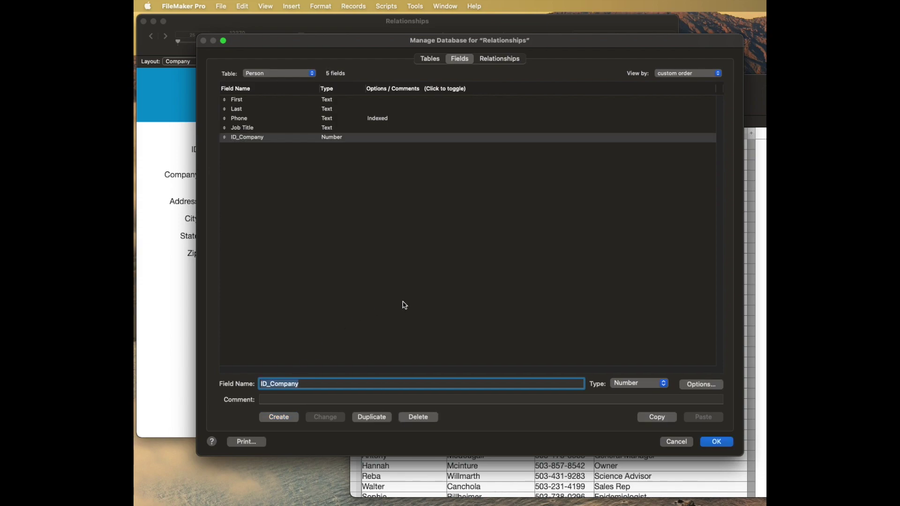
{"action": "key", "text": "Return"}
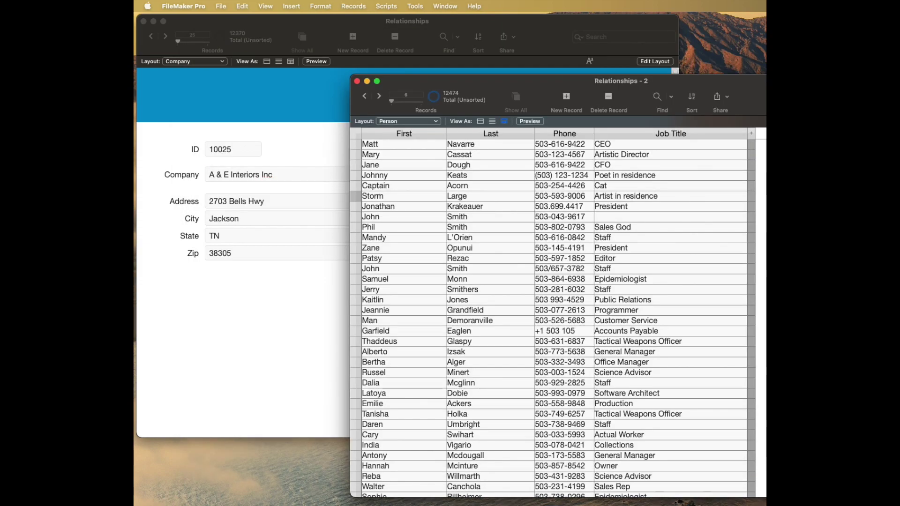
Add an ID_Company field with label to the Person layout by copying the Job Title field.
{"action": "left_click", "coordinate": [265, 6]}
{"action": "key", "text": "super+l"}
{"action": "left_click_drag", "start_coordinate": [467, 263], "coordinate": [467, 293]}
{"action": "left_click", "coordinate": [617, 145]}
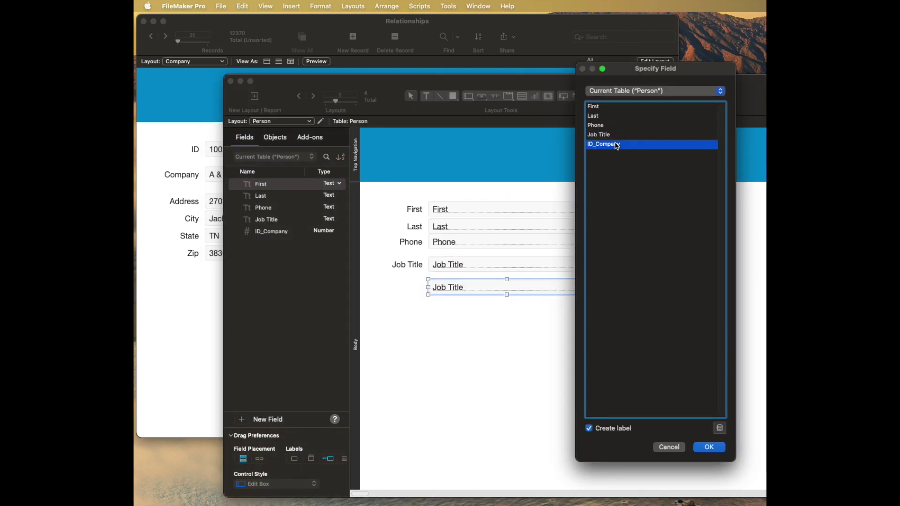
{"action": "double_click", "coordinate": [616, 144]}
{"action": "key", "text": "super+b"}
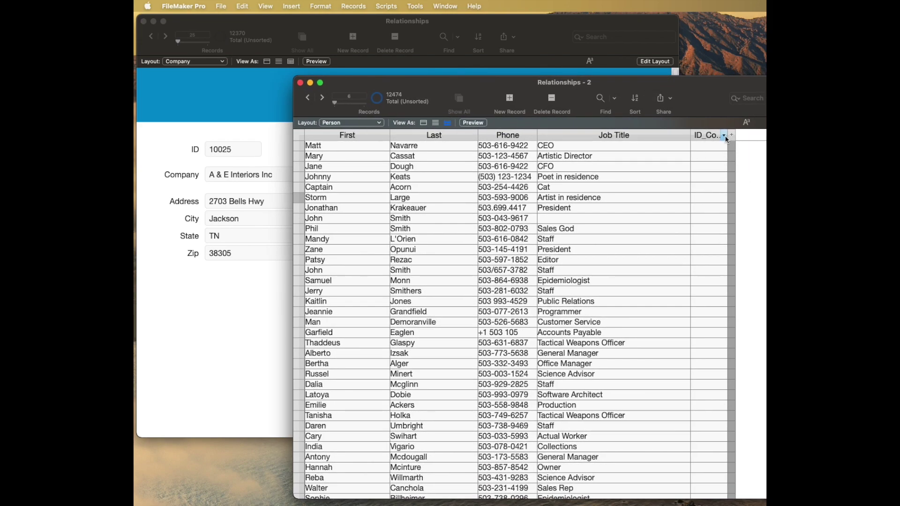
Widen the ID_Company column so its full name shows, then return to the Company window.
{"action": "left_click", "coordinate": [739, 137]}
{"action": "left_click_drag", "start_coordinate": [738, 139], "coordinate": [751, 139]}
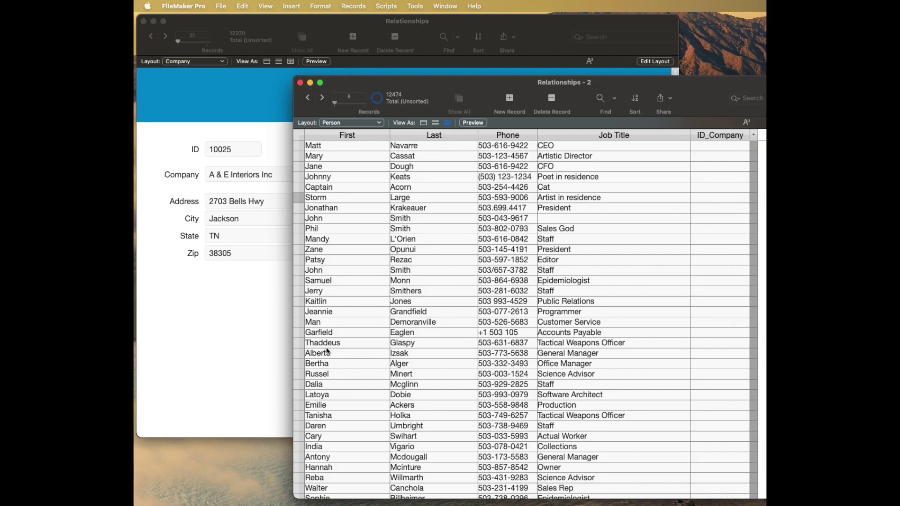
{"action": "left_click", "coordinate": [203, 330]}
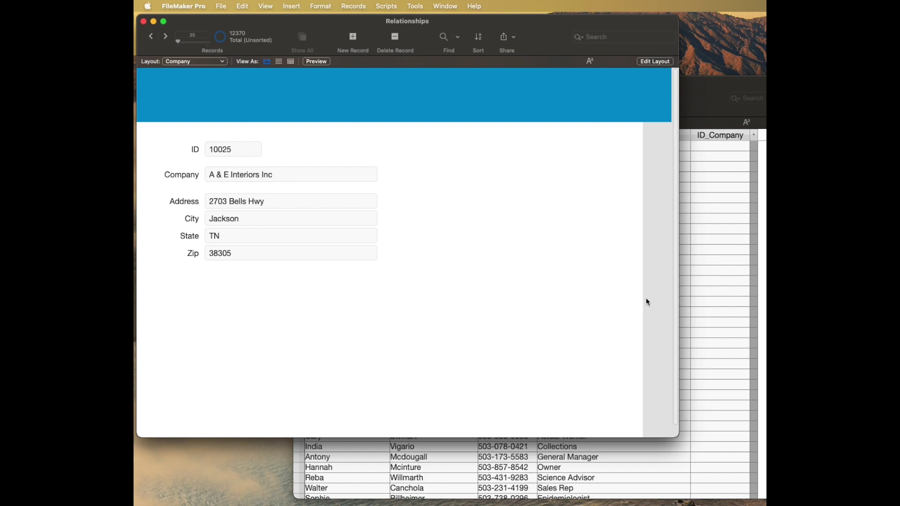
Link Company::ID to Person::ID_Company in the relationships graph and open the relationship's settings.
{"action": "key", "text": "super+shift+d"}
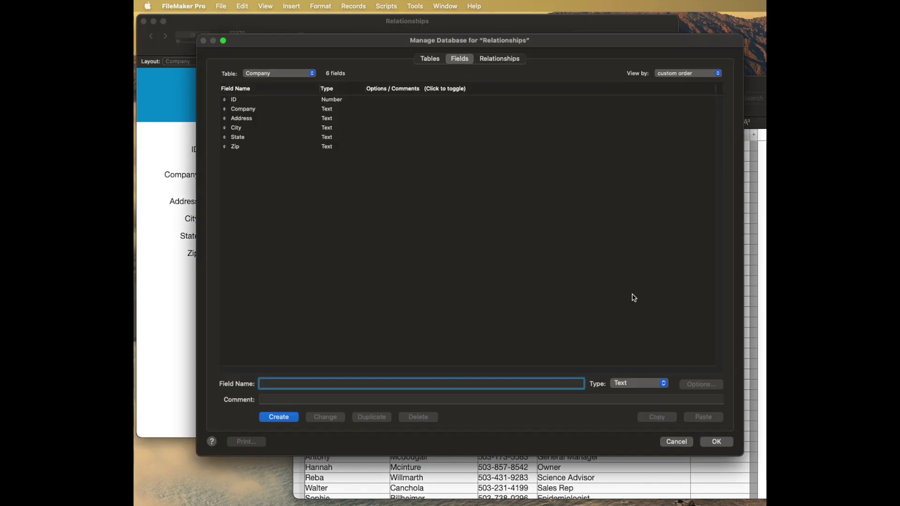
{"action": "left_click", "coordinate": [500, 58]}
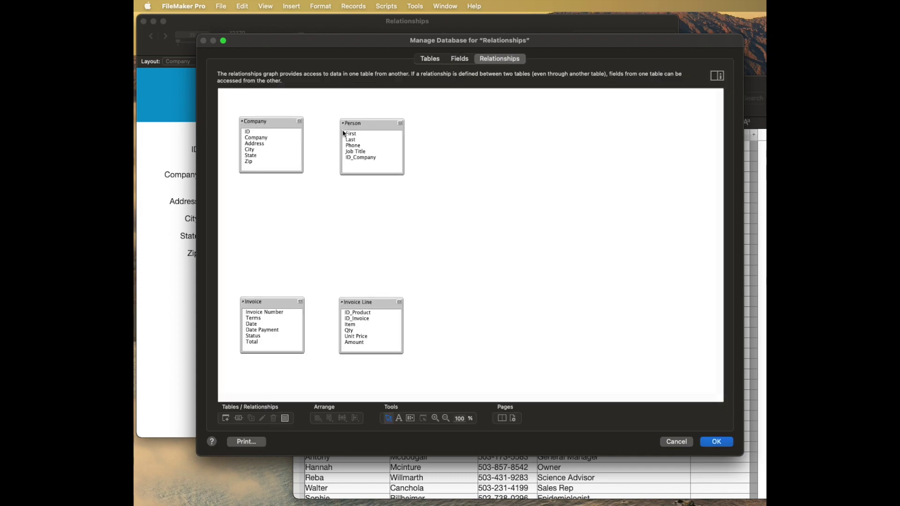
{"action": "left_click", "coordinate": [249, 131]}
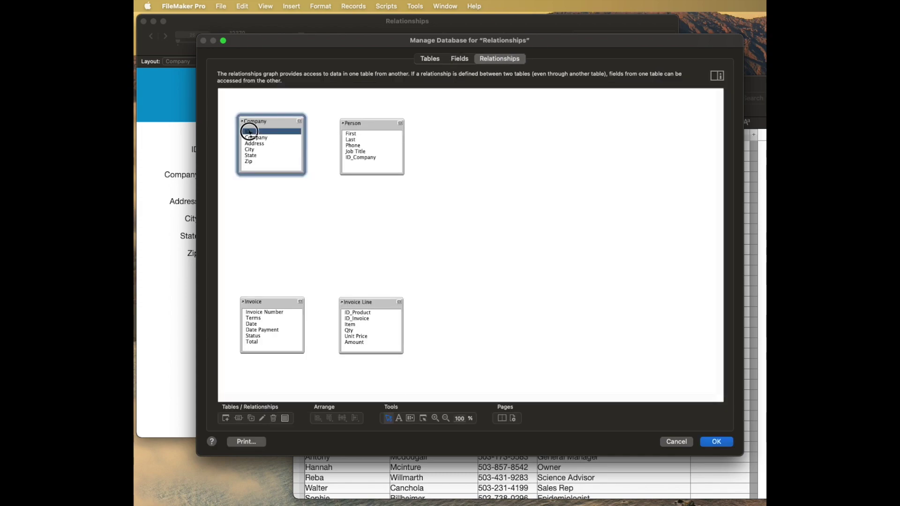
{"action": "left_click_drag", "start_coordinate": [249, 131], "coordinate": [365, 160]}
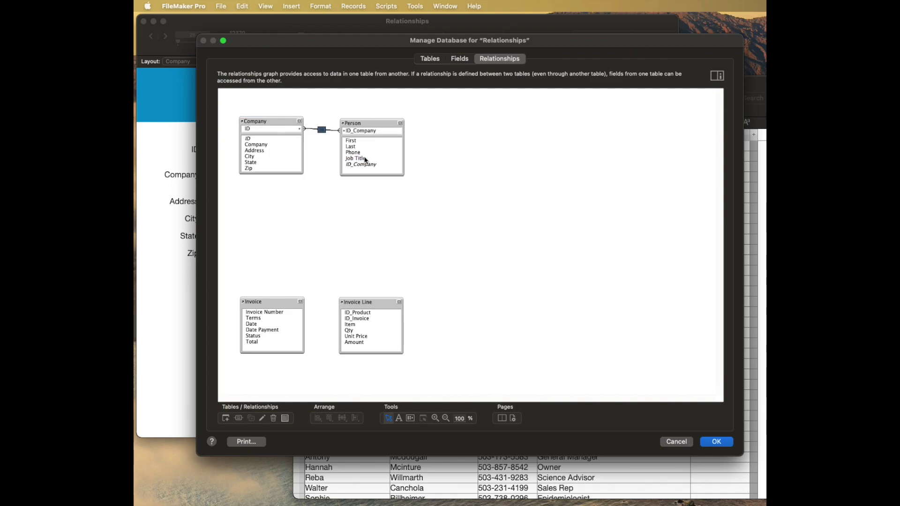
{"action": "left_click_drag", "start_coordinate": [373, 123], "coordinate": [379, 123]}
{"action": "left_click", "coordinate": [316, 149]}
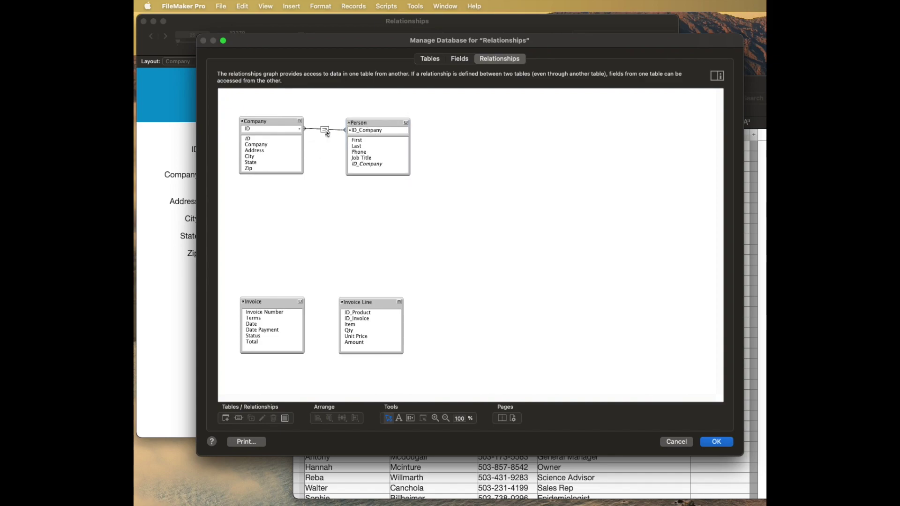
{"action": "double_click", "coordinate": [325, 130]}
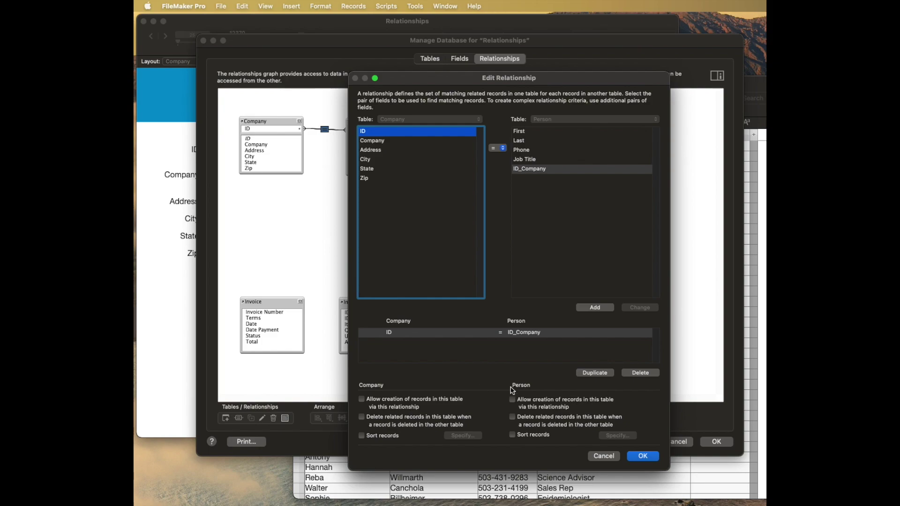
{"action": "left_click", "coordinate": [537, 402]}
{"action": "left_click", "coordinate": [642, 457]}
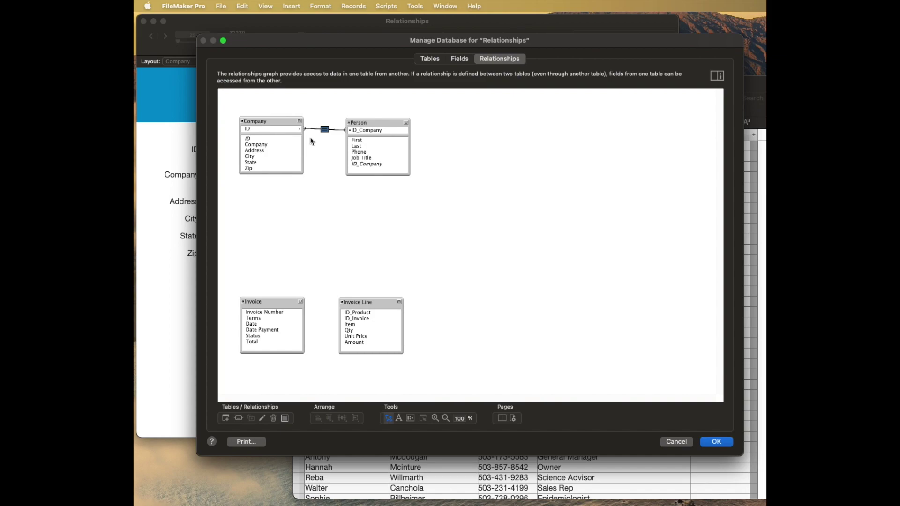
Collapse the Person table occurrence to its ID_Company match field and save the relationship changes.
{"action": "left_click", "coordinate": [380, 205]}
{"action": "left_click", "coordinate": [262, 121]}
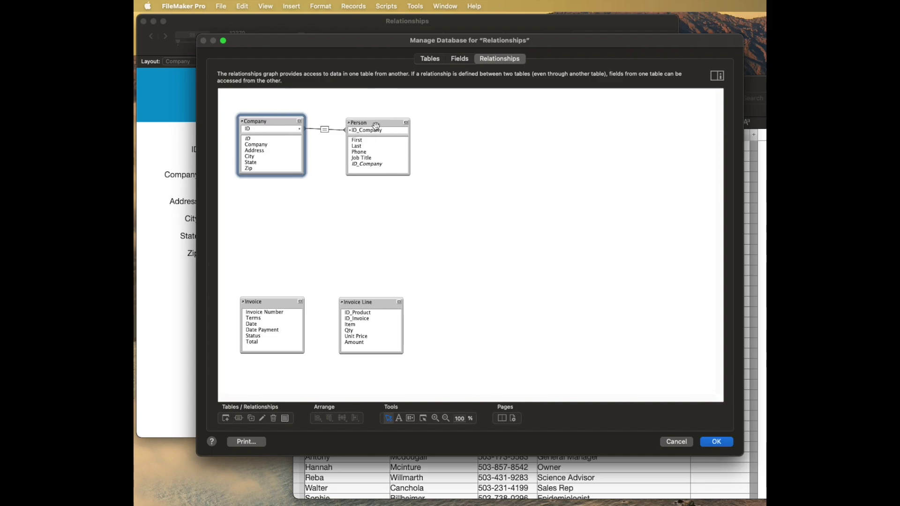
{"action": "left_click_drag", "start_coordinate": [375, 123], "coordinate": [378, 122]}
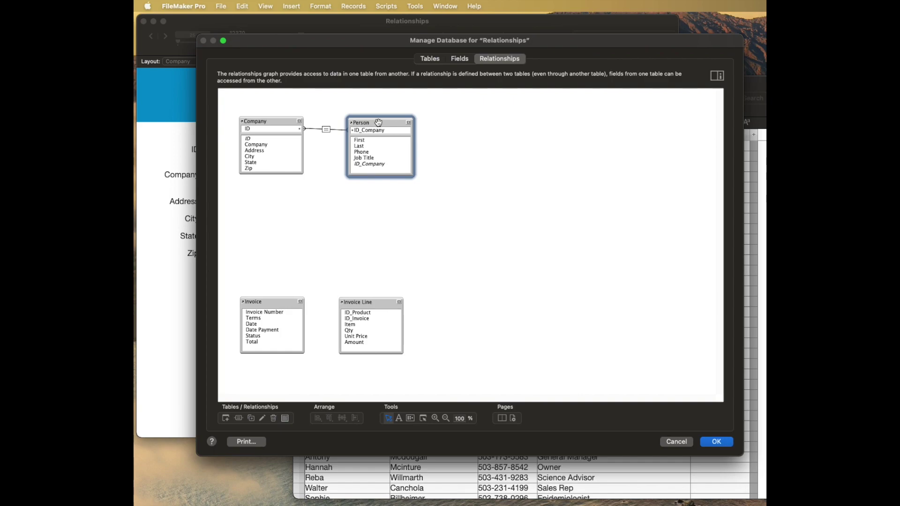
{"action": "left_click", "coordinate": [426, 207]}
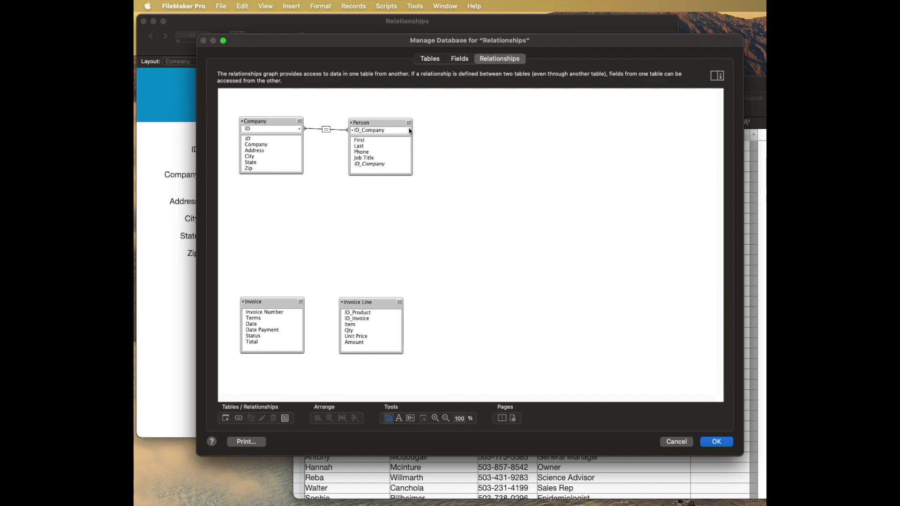
{"action": "left_click", "coordinate": [410, 131]}
{"action": "left_click", "coordinate": [408, 122]}
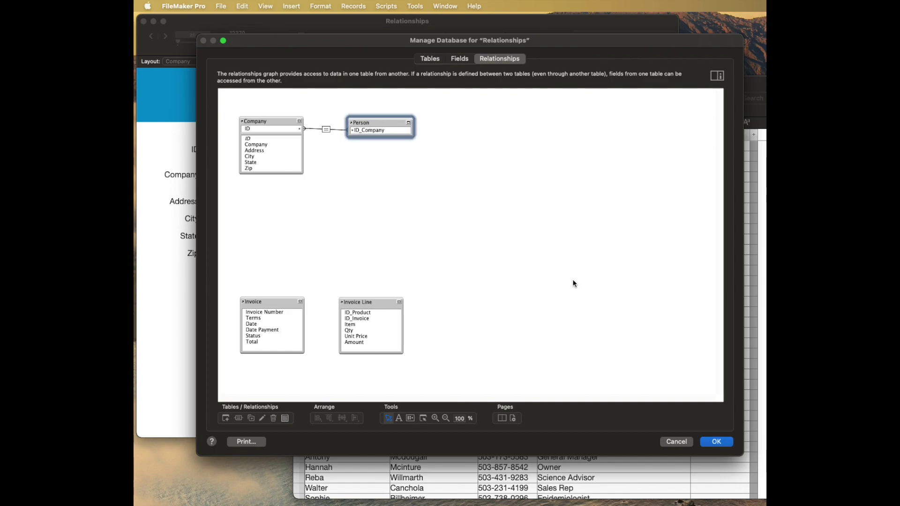
{"action": "left_click", "coordinate": [723, 440]}
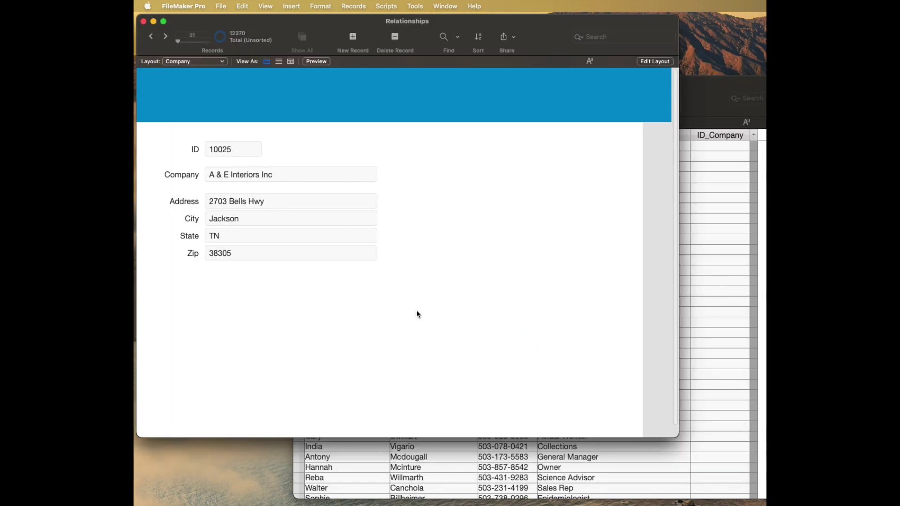
In Layout mode, draw a portal below the address fields showing related Person records.
{"action": "key", "text": "super+l"}
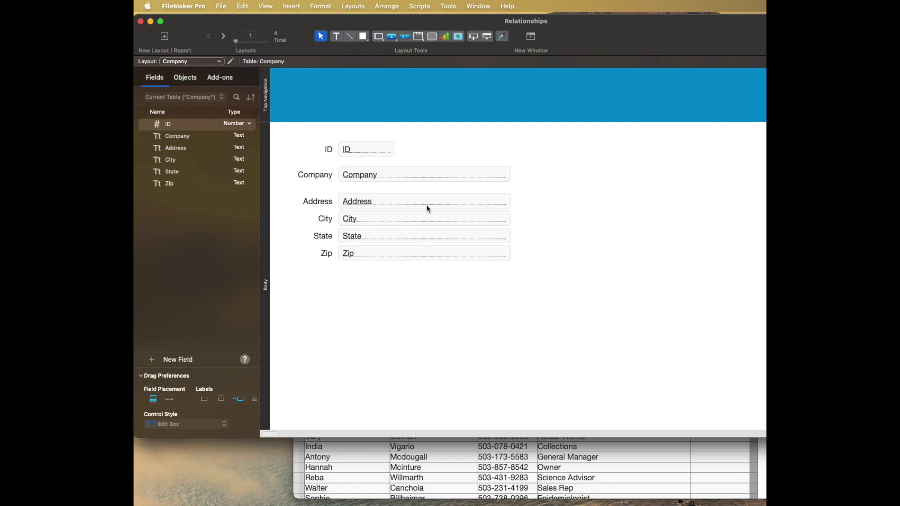
{"action": "left_click", "coordinate": [431, 36]}
{"action": "left_click_drag", "start_coordinate": [326, 287], "coordinate": [719, 406]}
{"action": "left_click", "coordinate": [609, 192]}
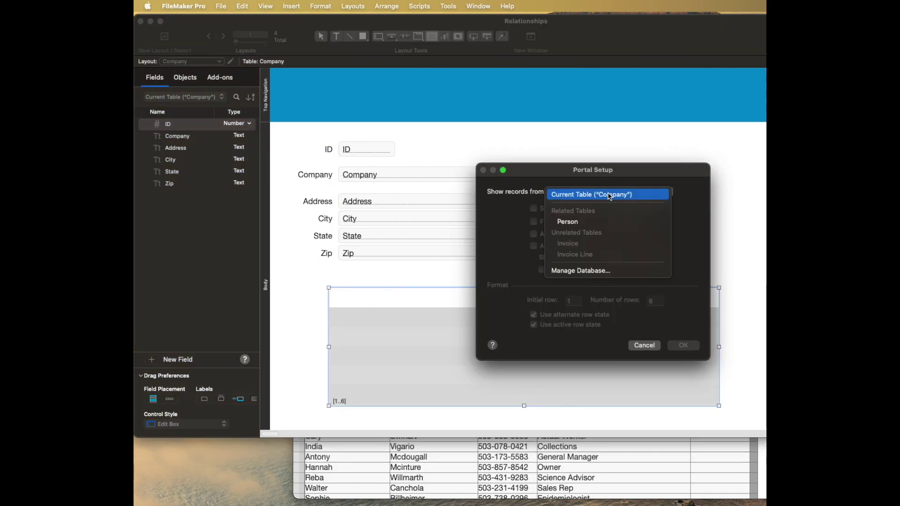
{"action": "left_click", "coordinate": [591, 225]}
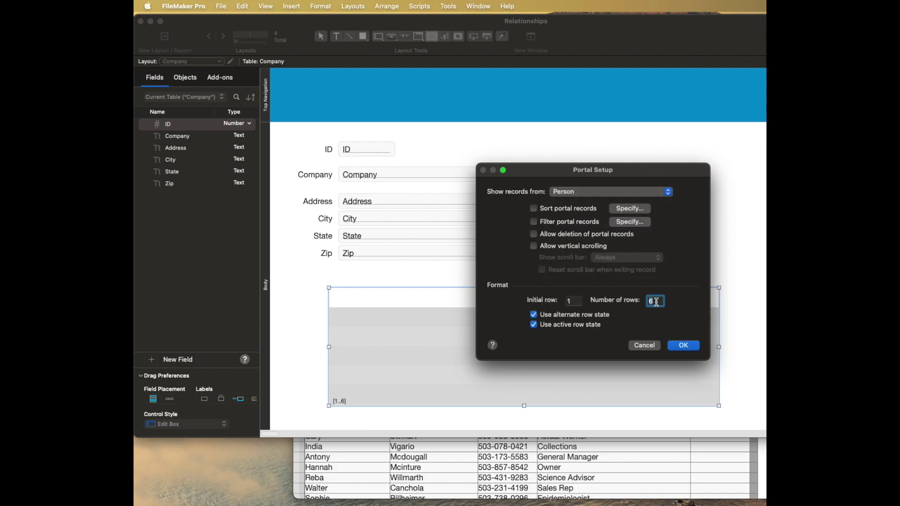
{"action": "left_click", "coordinate": [685, 345]}
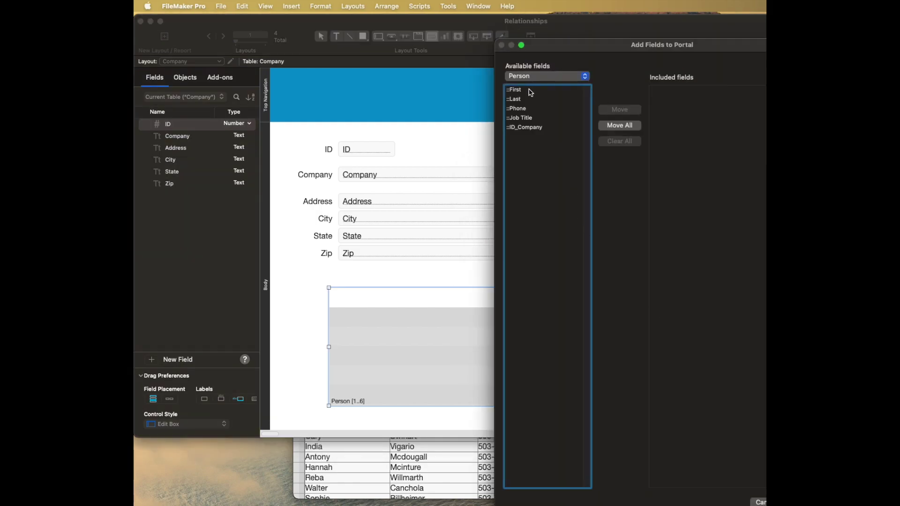
Put the First, Last and Phone fields in the portal and return to Browse mode.
{"action": "double_click", "coordinate": [518, 90]}
{"action": "double_click", "coordinate": [523, 99]}
{"action": "double_click", "coordinate": [520, 109]}
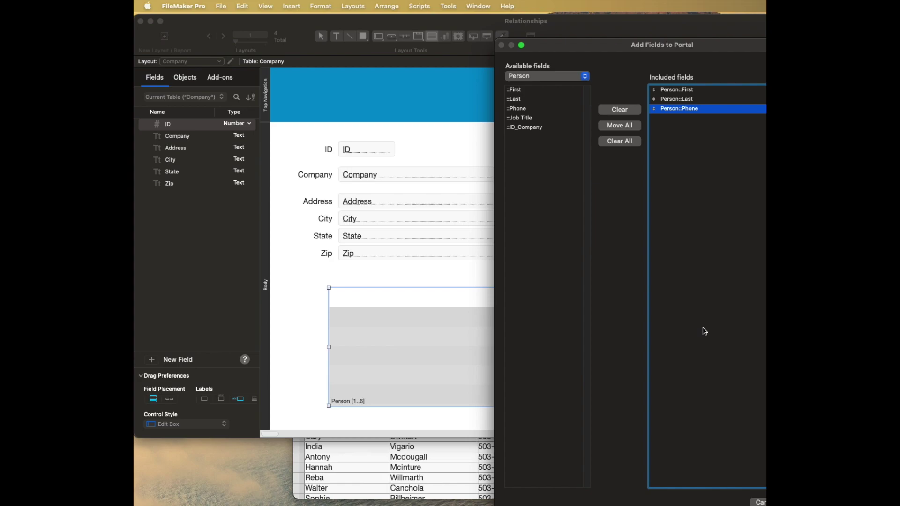
{"action": "left_click_drag", "start_coordinate": [605, 41], "coordinate": [510, 28]}
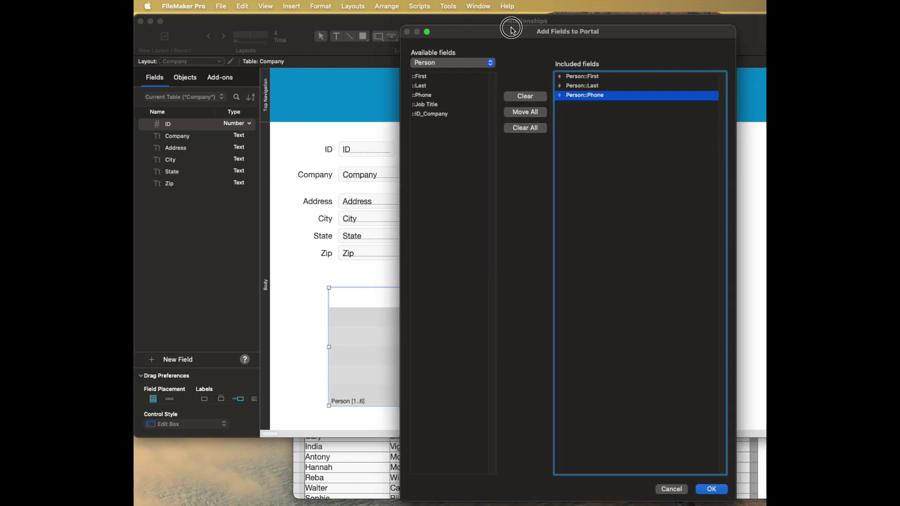
{"action": "left_click", "coordinate": [692, 489]}
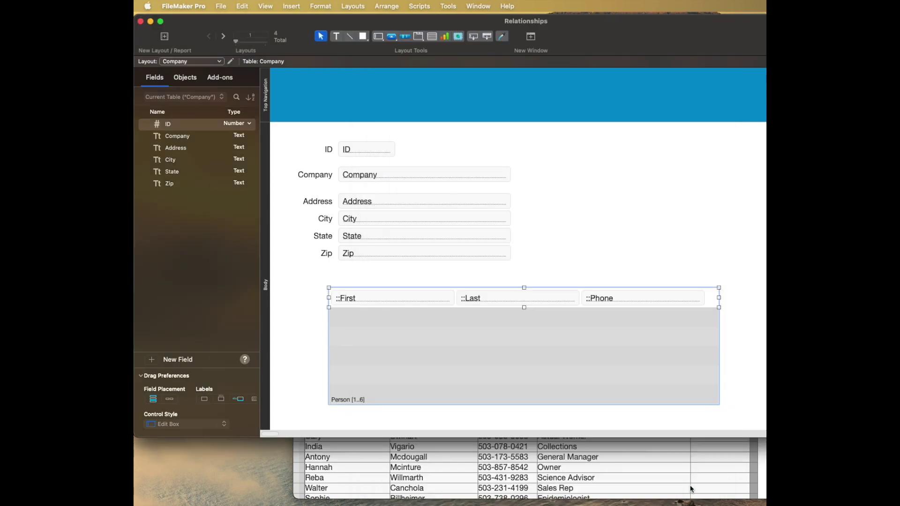
{"action": "key", "text": "super+b"}
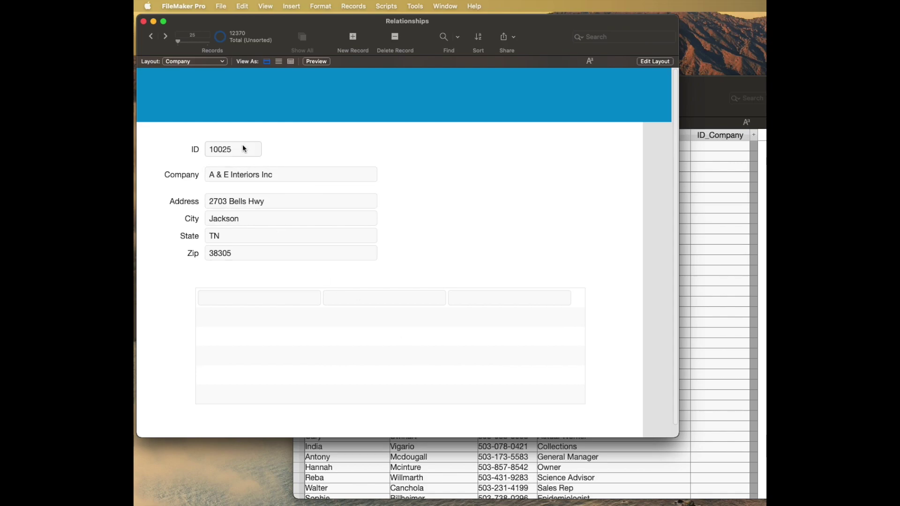
Set the first person's ID_Company to 10025 and check the Company portal.
{"action": "left_click", "coordinate": [749, 253]}
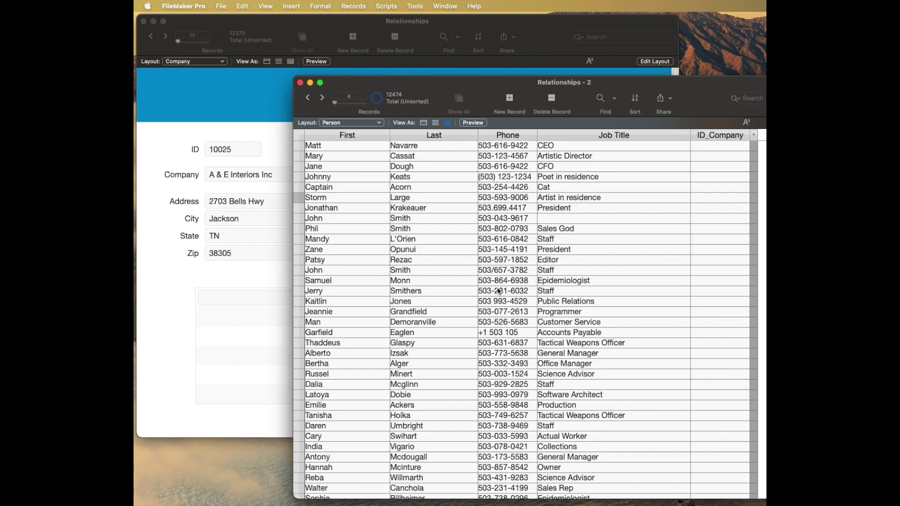
{"action": "left_click", "coordinate": [459, 291]}
{"action": "left_click", "coordinate": [720, 293]}
{"action": "type", "text": "10025"}
{"action": "key", "text": "KP_Enter"}
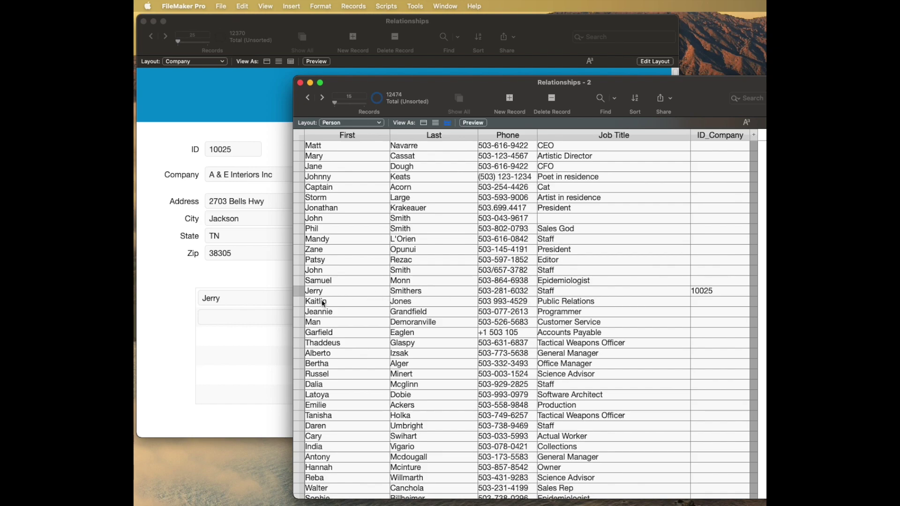
{"action": "left_click", "coordinate": [235, 275]}
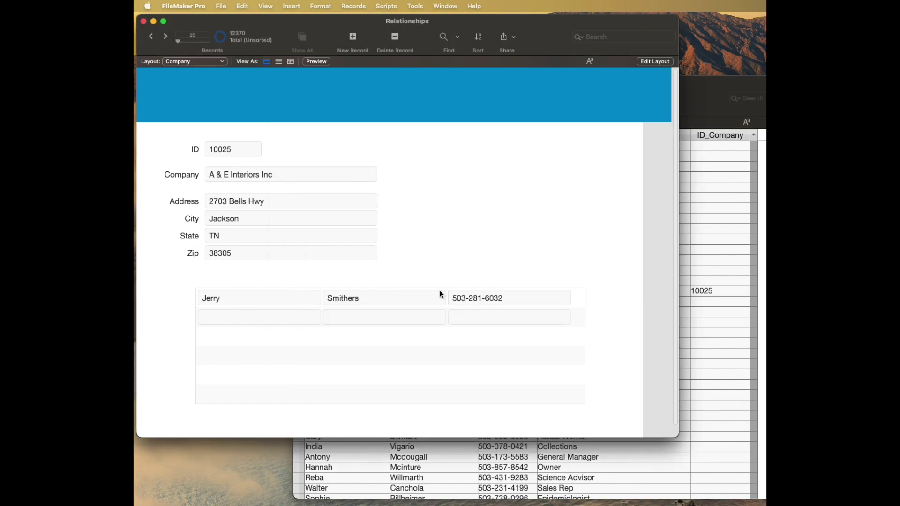
Set the Tactical Weapons Officer's ID_Company to 10025 and check the portal again.
{"action": "left_click", "coordinate": [763, 359]}
{"action": "left_click", "coordinate": [438, 415]}
{"action": "left_click", "coordinate": [700, 415]}
{"action": "type", "text": "10025"}
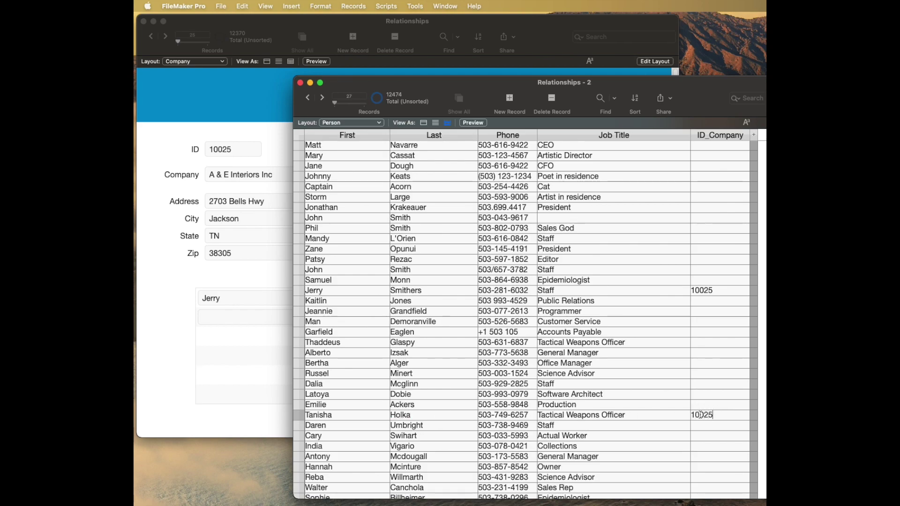
{"action": "key", "text": "Return"}
{"action": "left_click", "coordinate": [238, 336]}
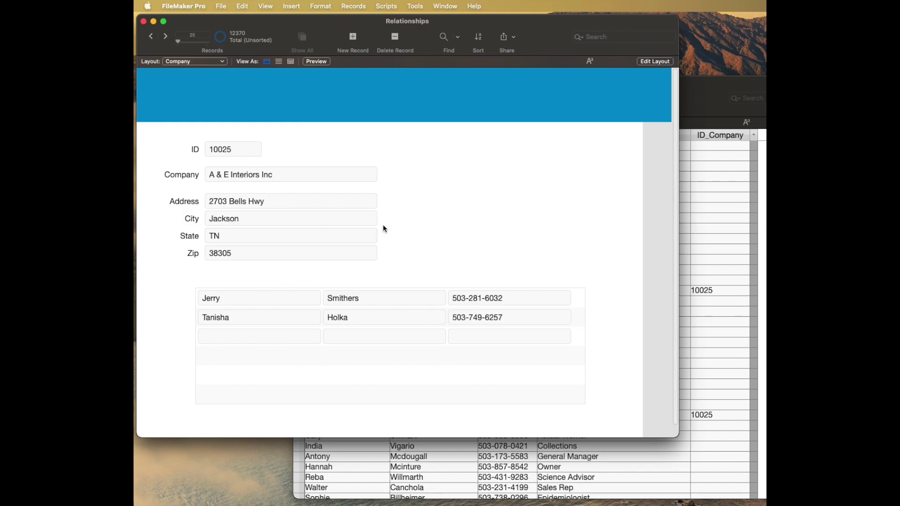
Reposition the Person list window and close the second Relationships window.
{"action": "left_click", "coordinate": [711, 86]}
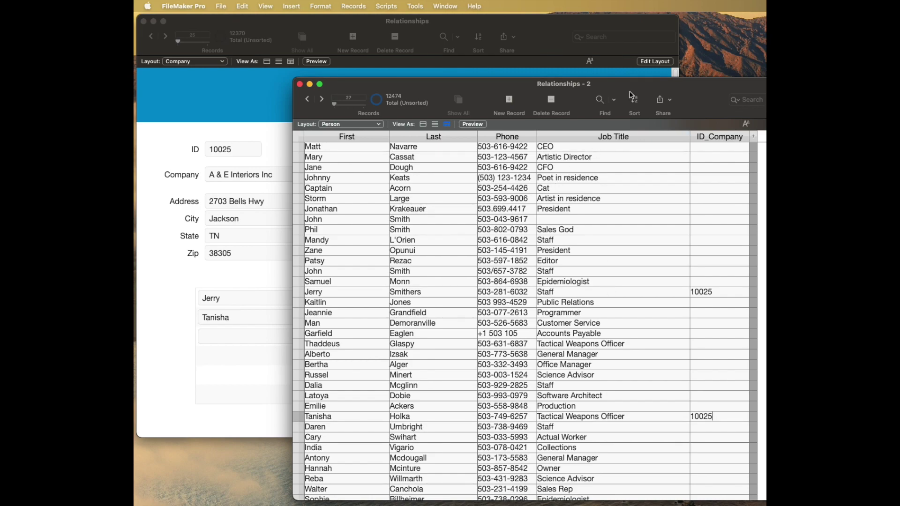
{"action": "left_click_drag", "start_coordinate": [626, 88], "coordinate": [623, 82]}
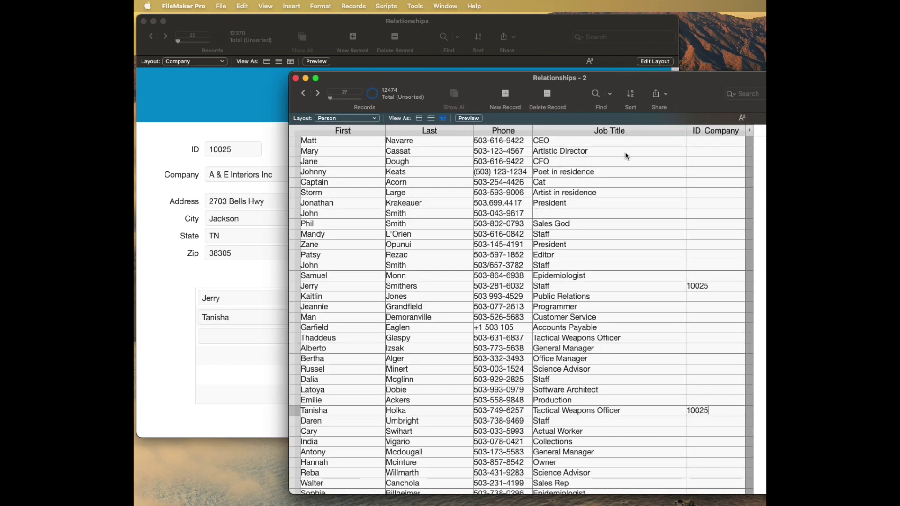
{"action": "key", "text": "super+w"}
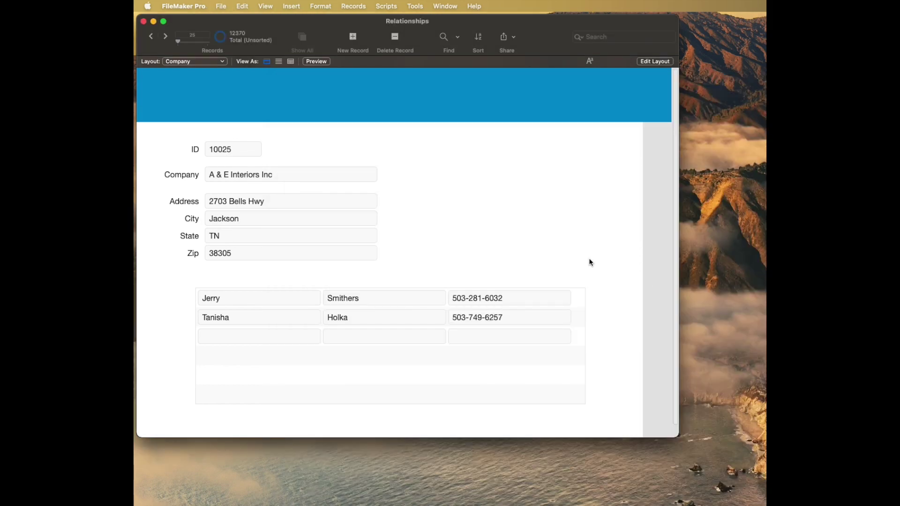
Switch to the Invoice layout, open the relationships graph, and nudge Invoice Line right.
{"action": "left_click", "coordinate": [191, 62]}
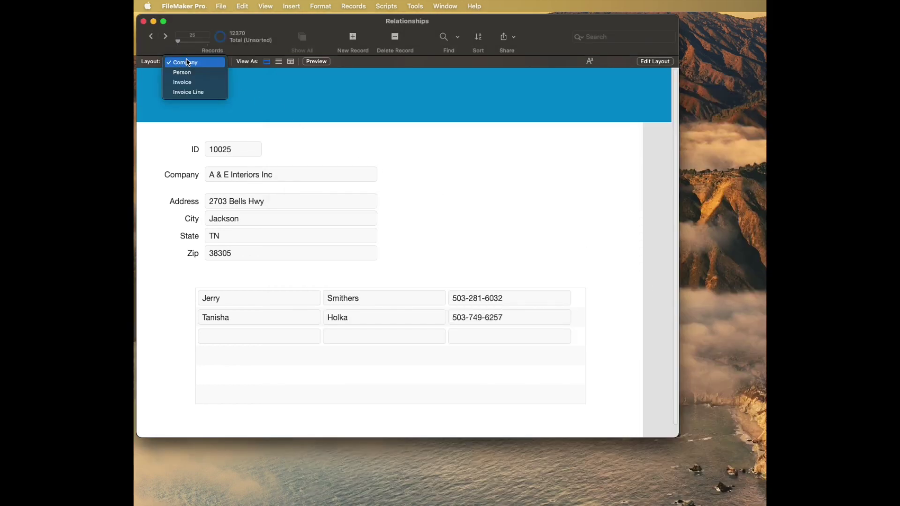
{"action": "left_click", "coordinate": [192, 82]}
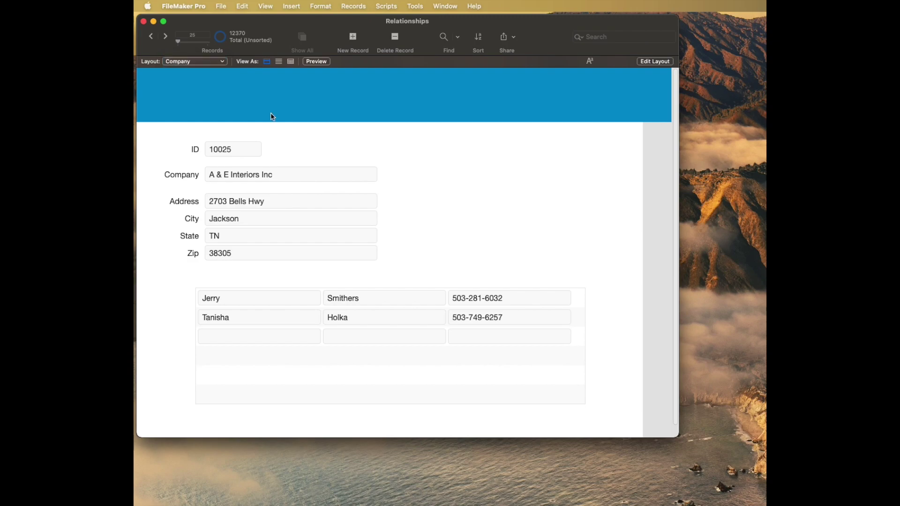
{"action": "key", "text": "super+shift+d"}
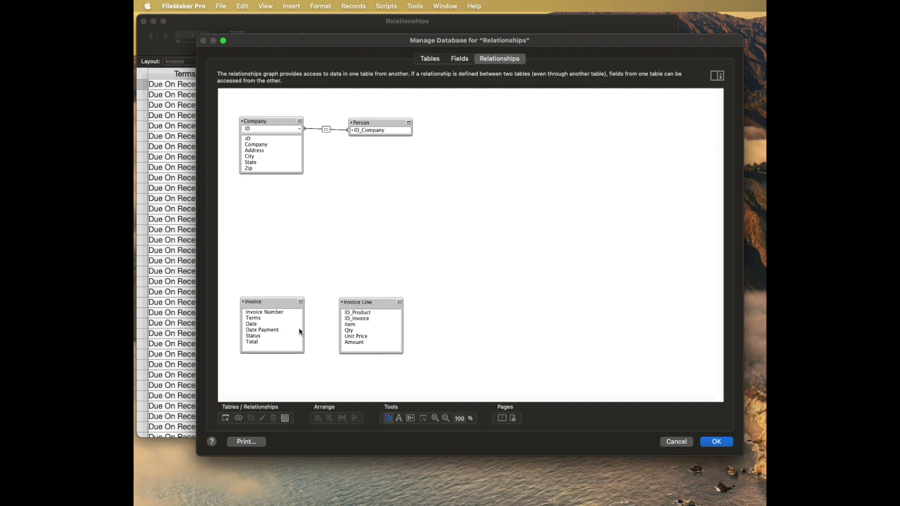
{"action": "left_click", "coordinate": [268, 313]}
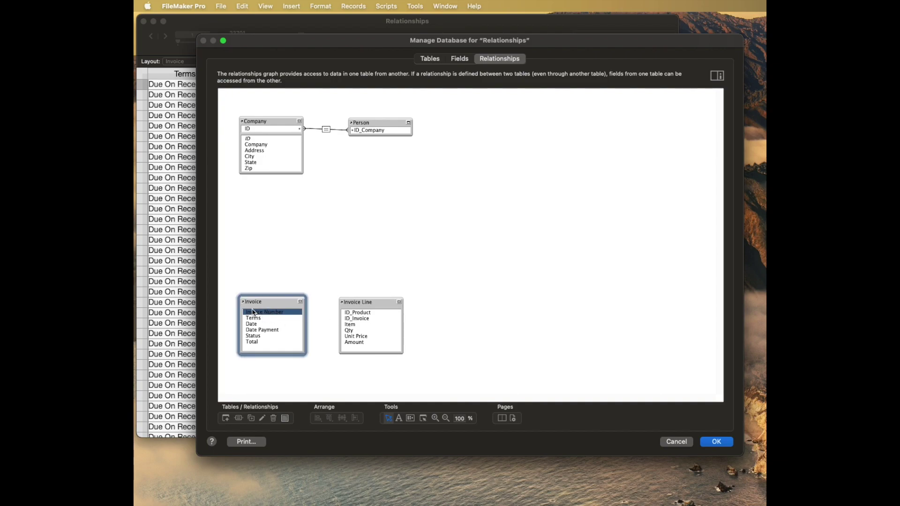
{"action": "left_click", "coordinate": [381, 320]}
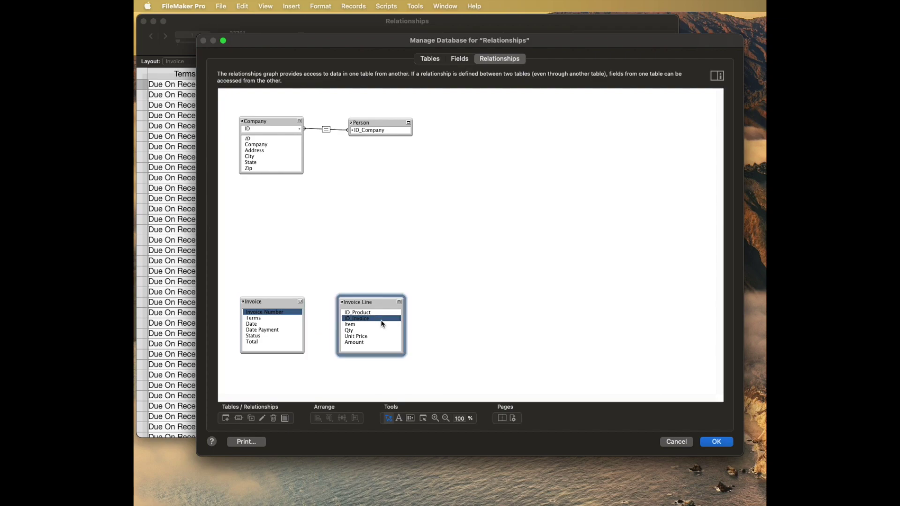
{"action": "left_click_drag", "start_coordinate": [374, 302], "coordinate": [381, 302]}
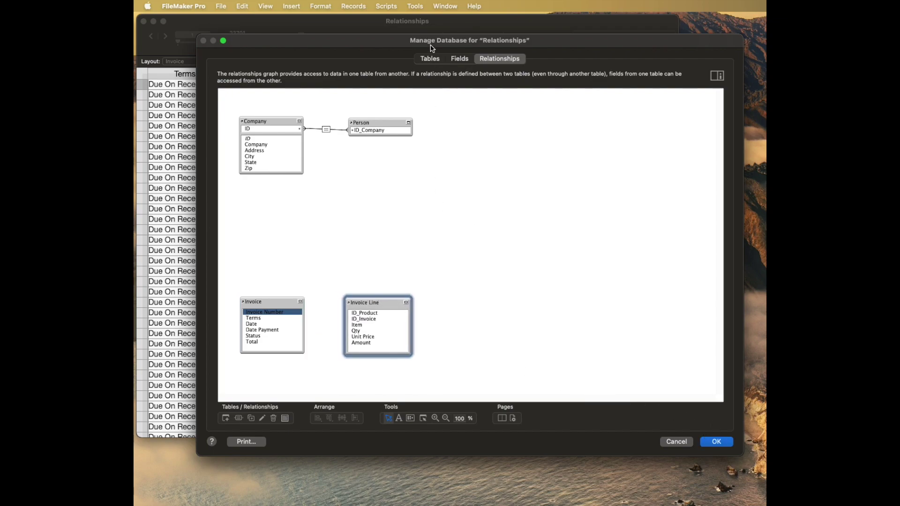
Inspect Invoice's Invoice Number field and Invoice Line's ID_Invoice field, then close Manage Database.
{"action": "left_click", "coordinate": [461, 59]}
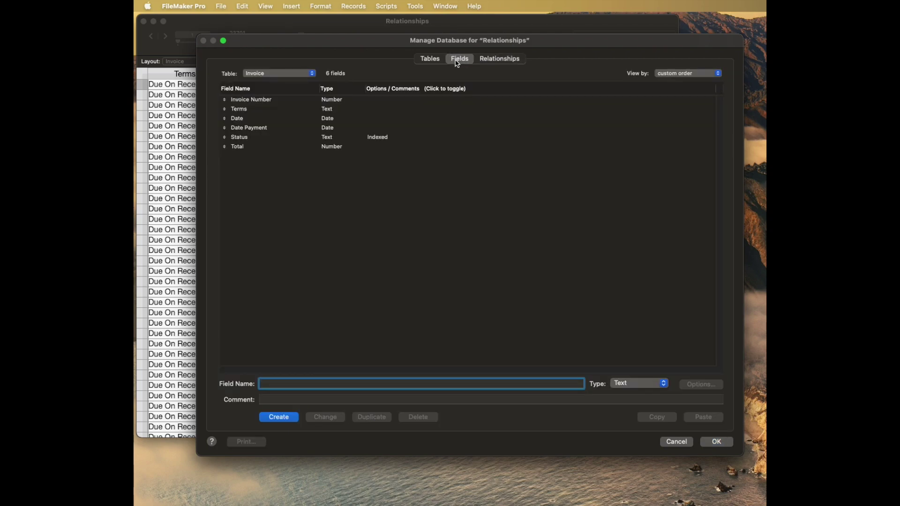
{"action": "left_click", "coordinate": [261, 99]}
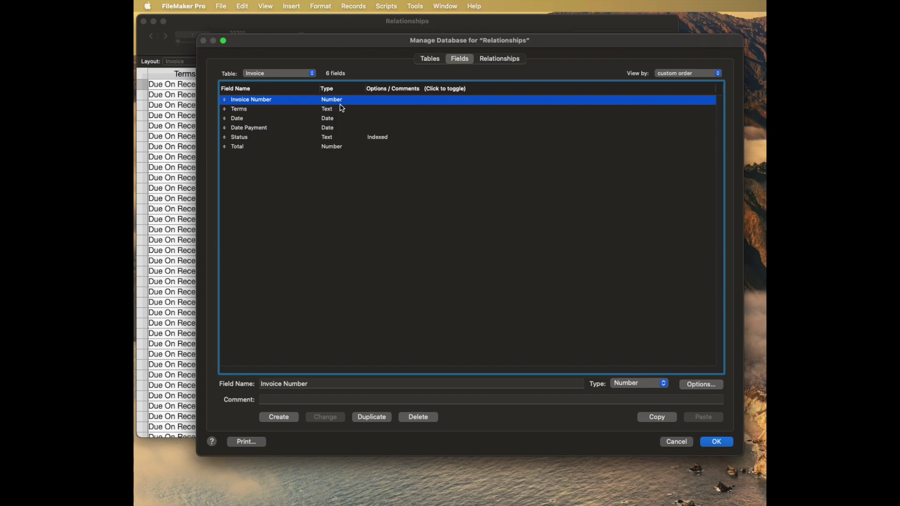
{"action": "left_click", "coordinate": [283, 74]}
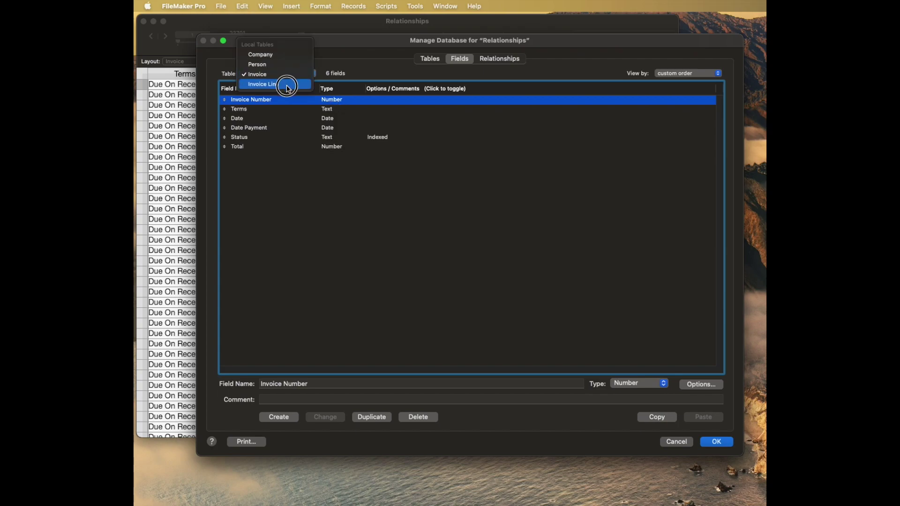
{"action": "left_click", "coordinate": [285, 84]}
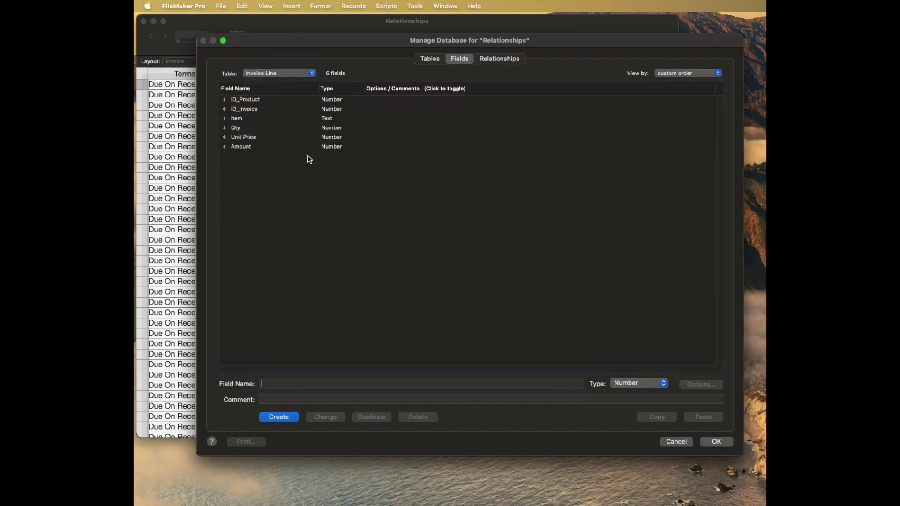
{"action": "left_click", "coordinate": [257, 110]}
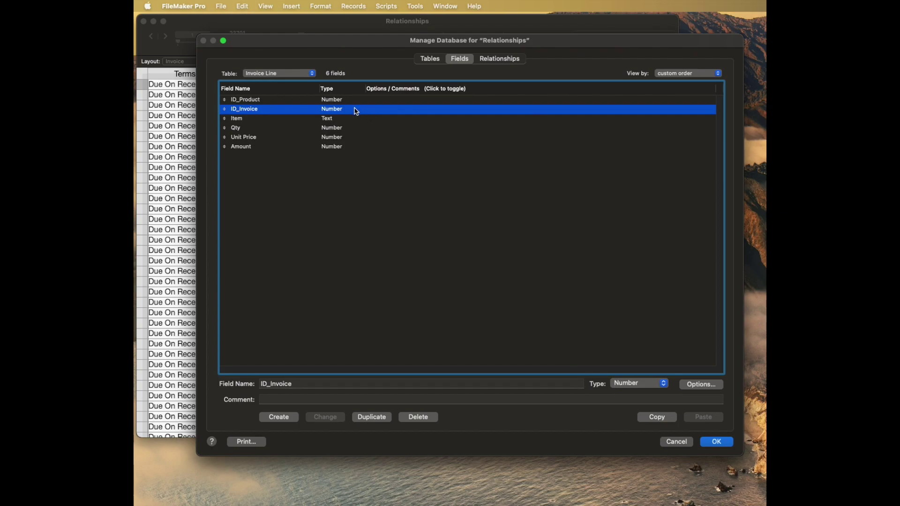
{"action": "key", "text": "Return"}
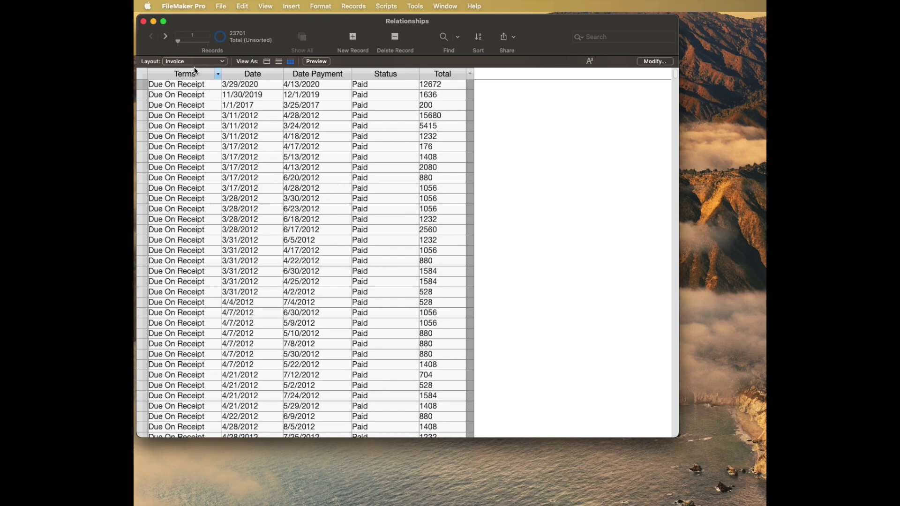
In Form view's Layout mode, duplicate the Total field below itself and make the copy show Invoice Number.
{"action": "left_click", "coordinate": [267, 62]}
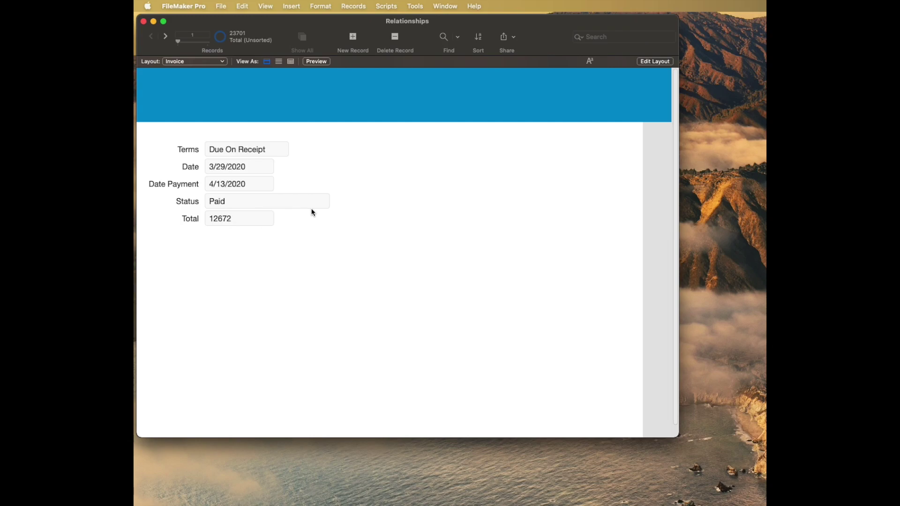
{"action": "key", "text": "super+l"}
{"action": "left_click_drag", "start_coordinate": [366, 218], "coordinate": [368, 244]}
{"action": "double_click", "coordinate": [367, 243]}
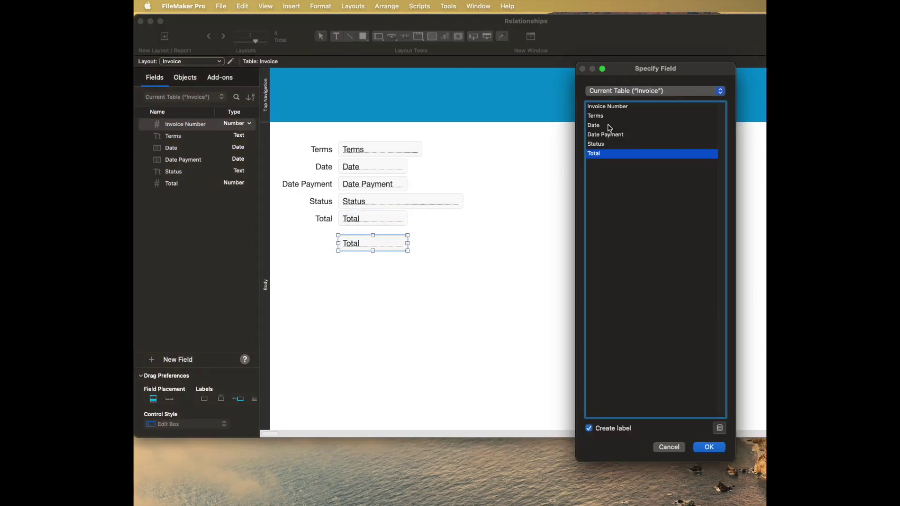
{"action": "double_click", "coordinate": [607, 107]}
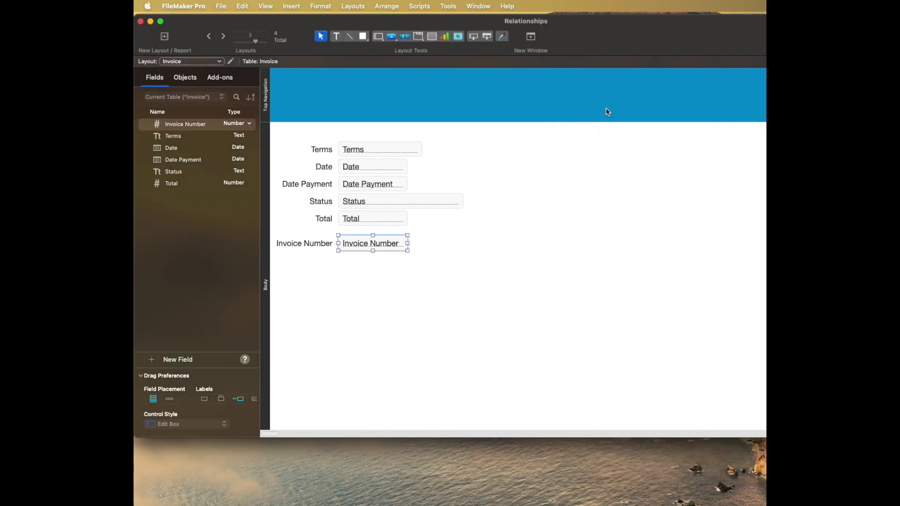
Back in Browse mode, move to the next invoice and focus its empty Invoice Number field.
{"action": "key", "text": "super+b"}
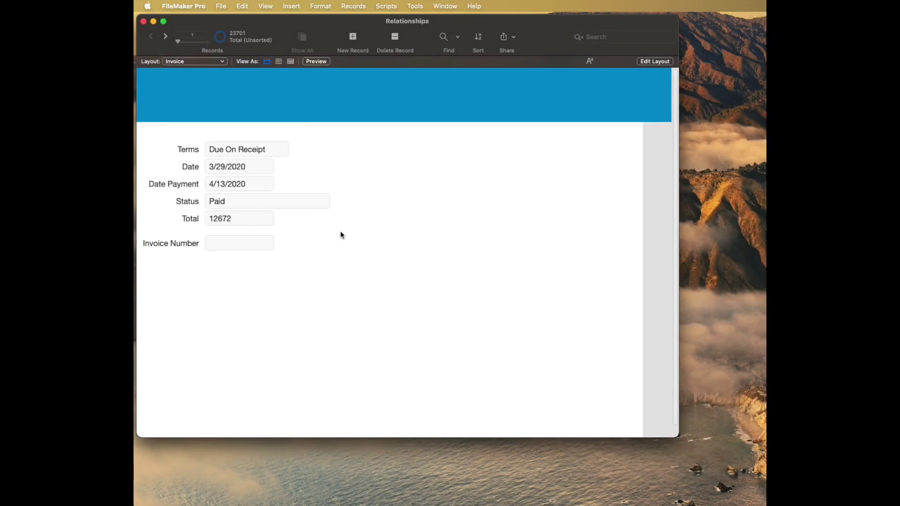
{"action": "key", "text": "ctrl+Down"}
{"action": "key", "text": "ctrl+Down"}
{"action": "key", "text": "ctrl+Down"}
{"action": "key", "text": "ctrl+Down"}
{"action": "left_click", "coordinate": [237, 249]}
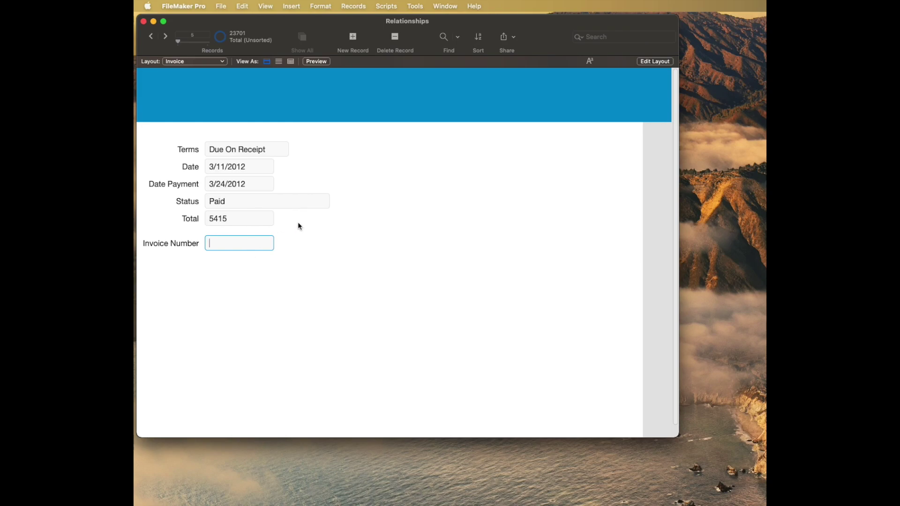
{"action": "left_click", "coordinate": [361, 4]}
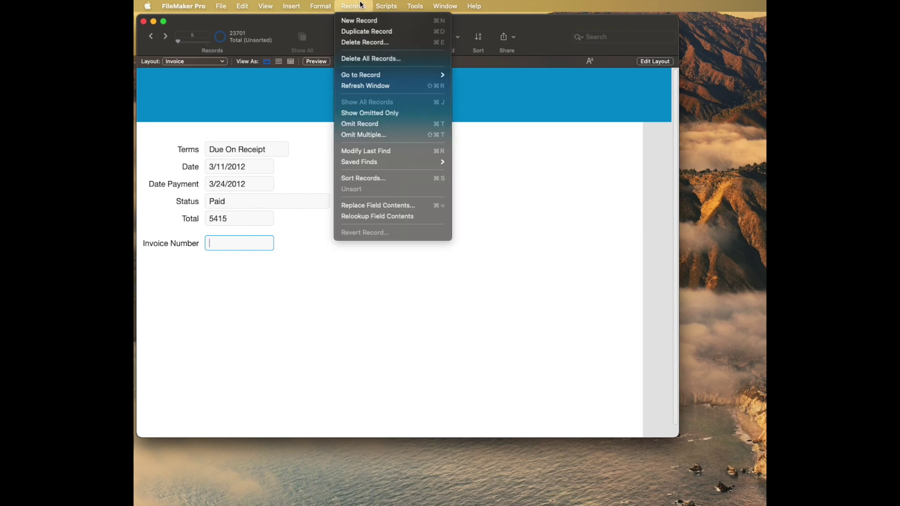
Replace Invoice Number in all records with serial numbers starting at 101, then go to record 1.
{"action": "left_click", "coordinate": [389, 205]}
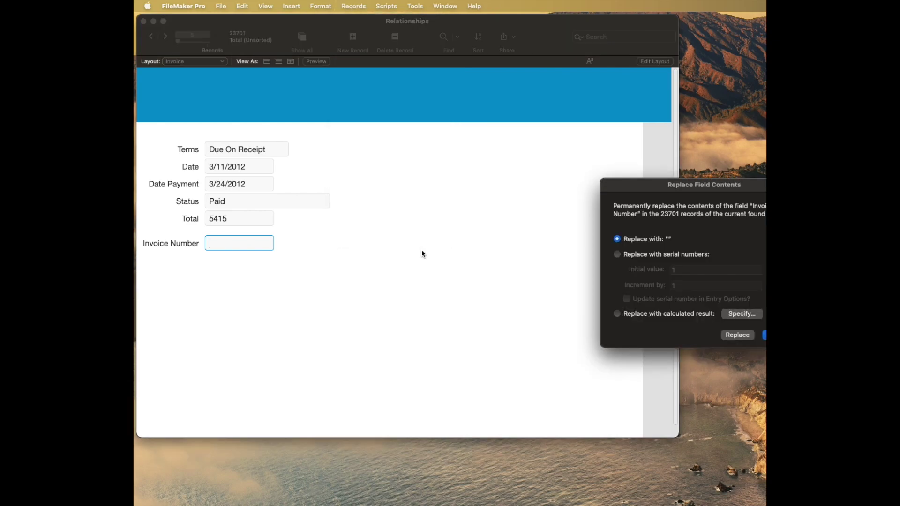
{"action": "left_click_drag", "start_coordinate": [673, 182], "coordinate": [476, 167]}
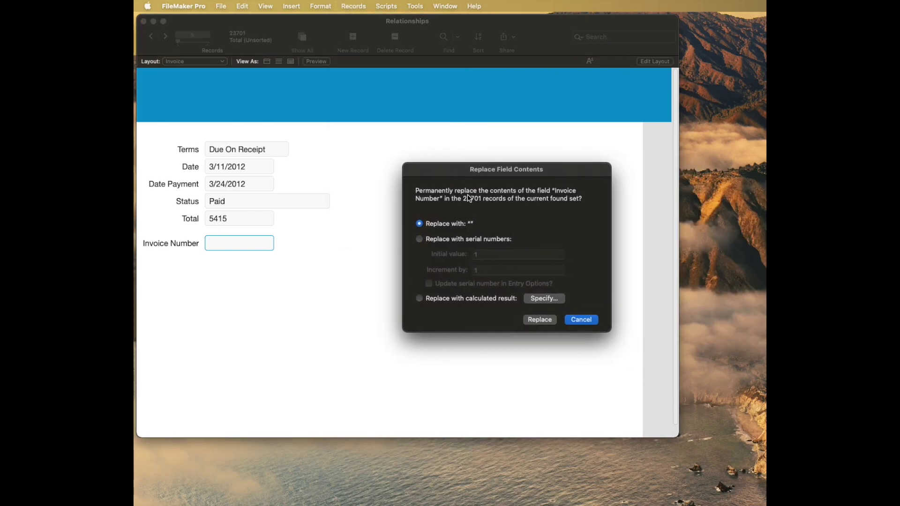
{"action": "left_click", "coordinate": [445, 239]}
{"action": "type", "text": "101"}
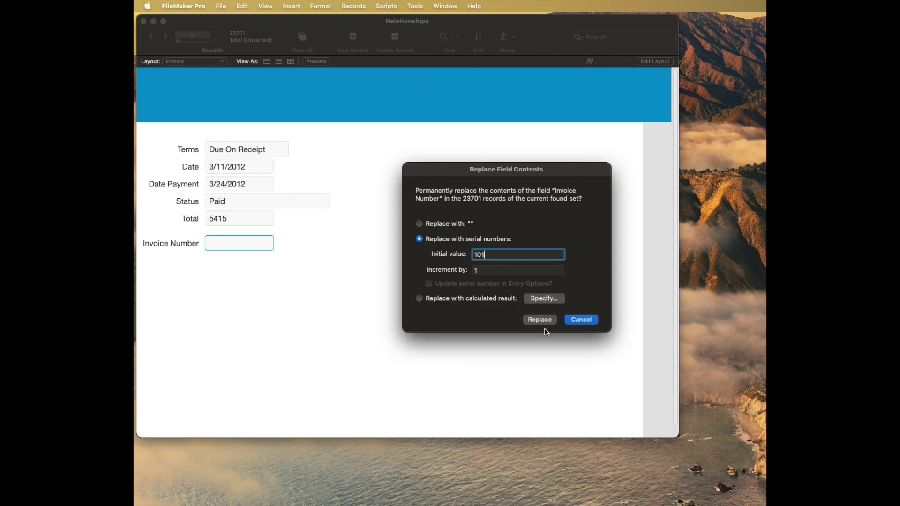
{"action": "left_click", "coordinate": [542, 321]}
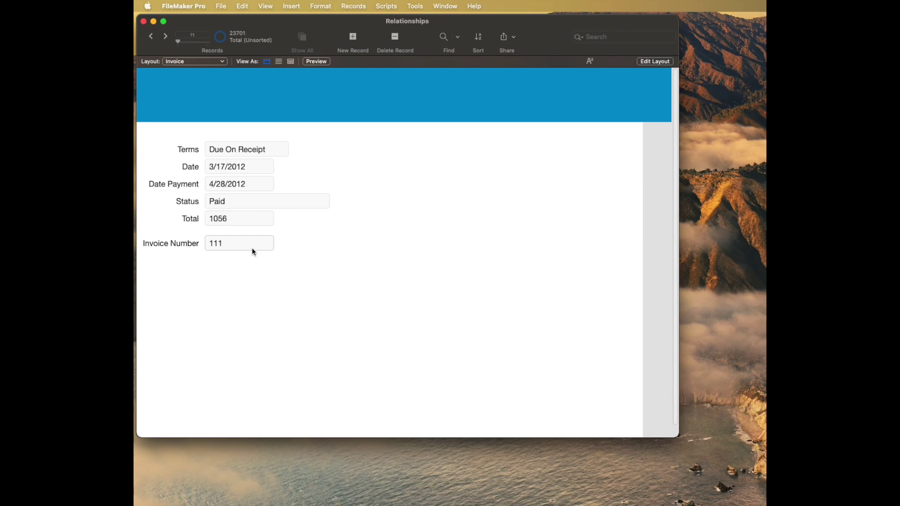
{"action": "left_click_drag", "start_coordinate": [178, 41], "coordinate": [145, 42]}
Jump to record 8054 and erase its Invoice Number 8154, leaving the field empty.
{"action": "left_click", "coordinate": [188, 42]}
{"action": "left_click", "coordinate": [180, 242]}
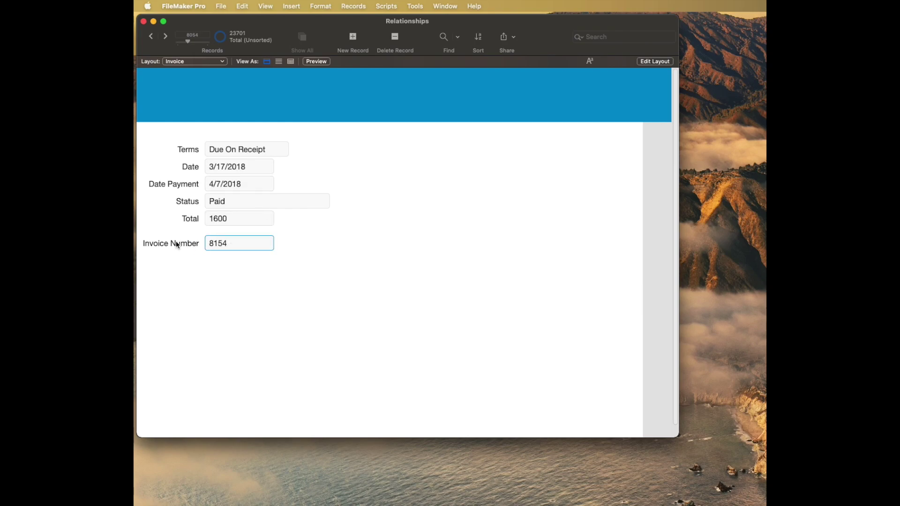
{"action": "key", "text": "BackSpace"}
{"action": "key", "text": "BackSpace"}
{"action": "key", "text": "BackSpace"}
{"action": "key", "text": "BackSpace"}
{"action": "left_click", "coordinate": [210, 253]}
{"action": "left_click", "coordinate": [234, 249]}
Create a new text field named ID in the Invoice table.
{"action": "key", "text": "super+shift+d"}
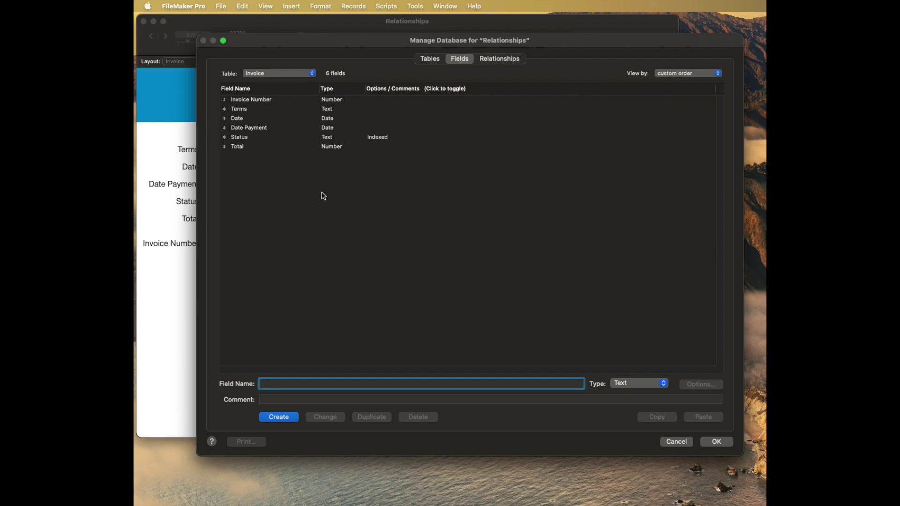
{"action": "type", "text": "ID"}
{"action": "key", "text": "Return"}
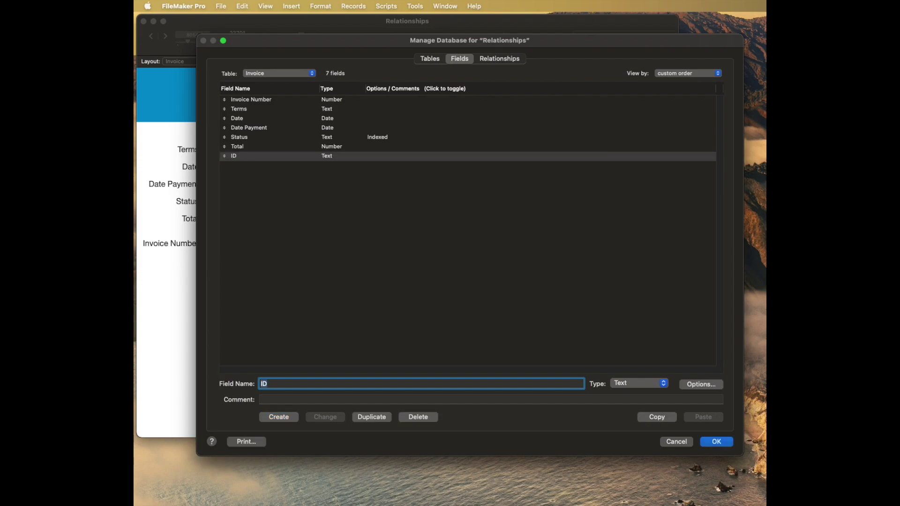
{"action": "left_click", "coordinate": [323, 159]}
Make ID auto-enter the calculation Get(UUID), replacing any existing value.
{"action": "double_click", "coordinate": [322, 159]}
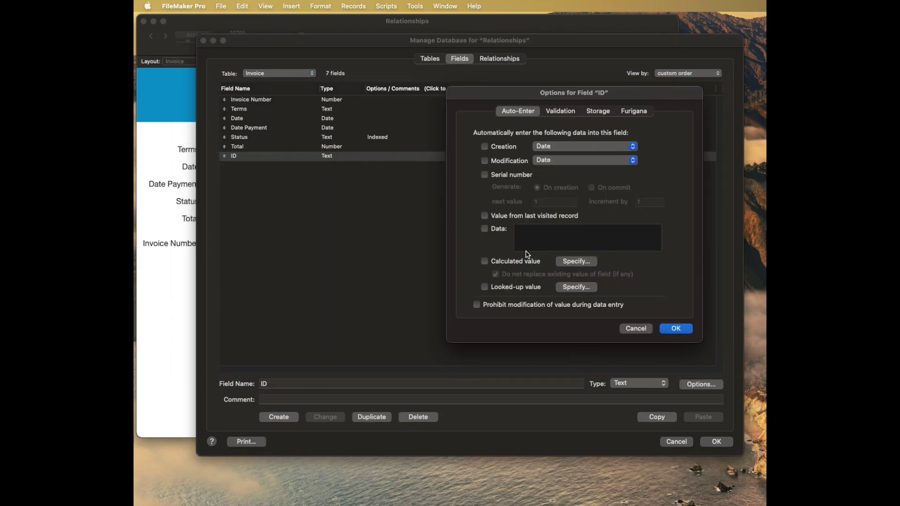
{"action": "left_click", "coordinate": [515, 262]}
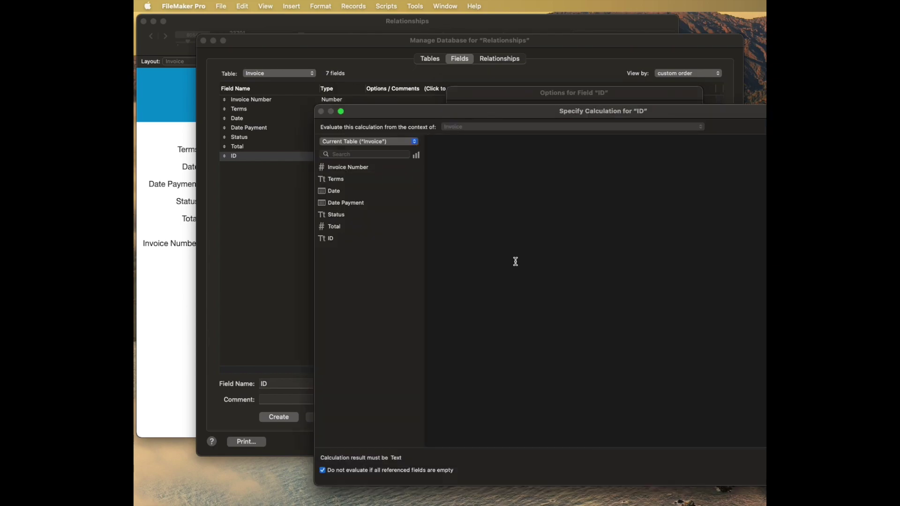
{"action": "type", "text": "get (UUID)"}
{"action": "key", "text": "Return"}
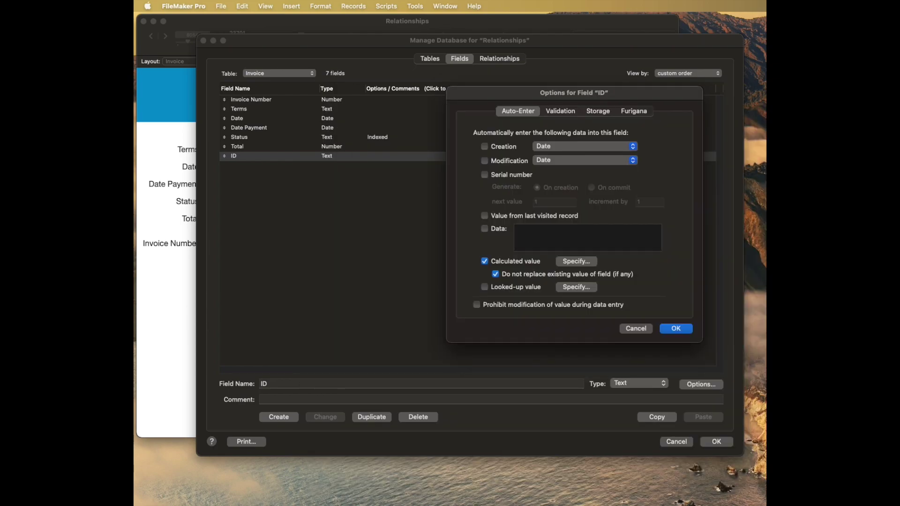
{"action": "left_click", "coordinate": [501, 278]}
{"action": "key", "text": "Return"}
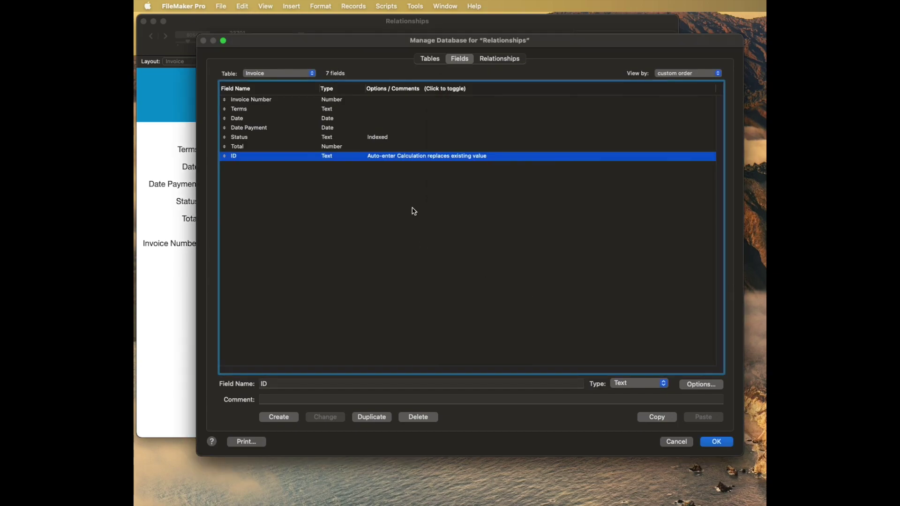
Place a labelled ID field below Invoice Number on the Invoice layout and widen it.
{"action": "left_click", "coordinate": [724, 445]}
{"action": "key", "text": "super+l"}
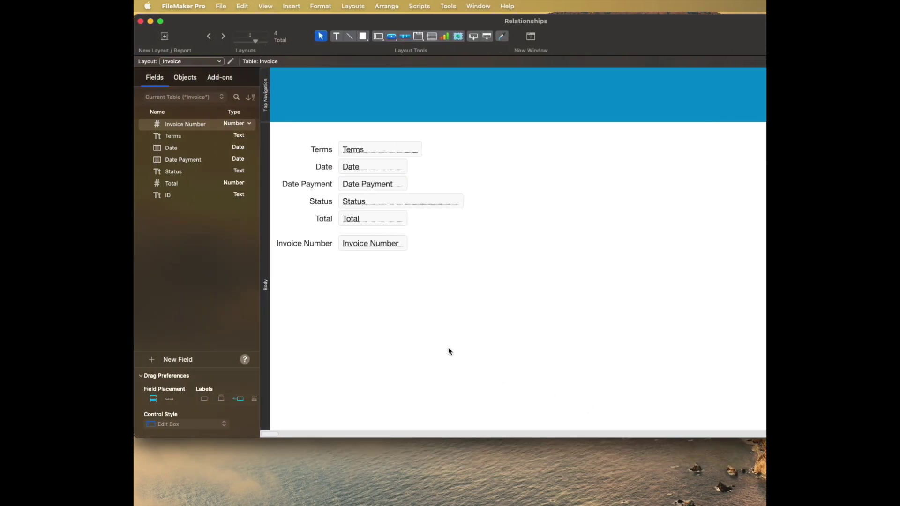
{"action": "left_click", "coordinate": [376, 265]}
{"action": "mouse_move", "coordinate": [376, 266]}
{"action": "left_mouse_down"}
{"action": "mouse_move", "coordinate": [373, 249]}
{"action": "mouse_move", "coordinate": [375, 266]}
{"action": "left_mouse_up"}
{"action": "left_click", "coordinate": [608, 153]}
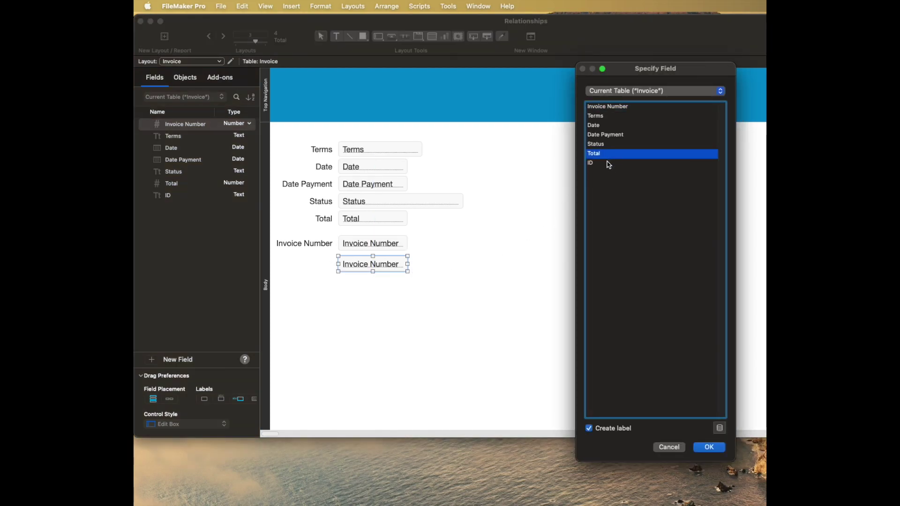
{"action": "double_click", "coordinate": [608, 163]}
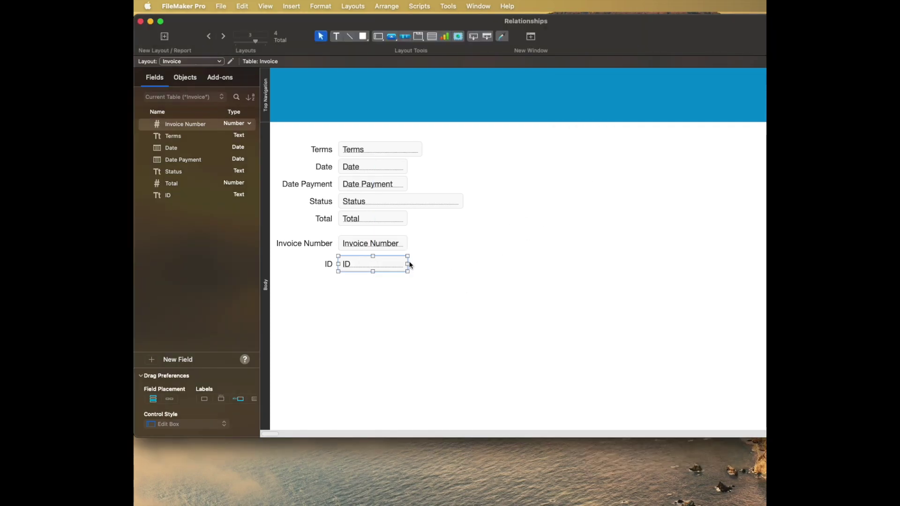
{"action": "left_click_drag", "start_coordinate": [408, 271], "coordinate": [553, 271]}
Replace the ID field in every invoice record with the calculated result Get(UUID).
{"action": "key", "text": "super+b"}
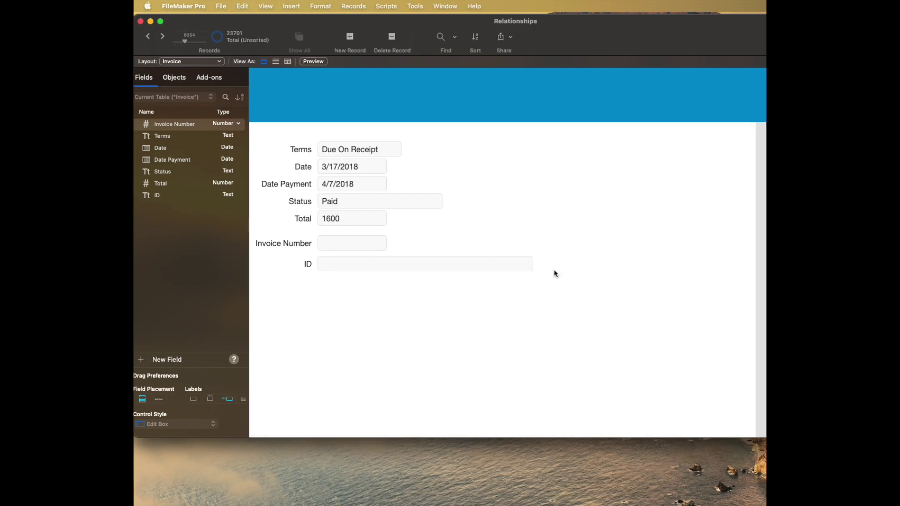
{"action": "left_click", "coordinate": [339, 262]}
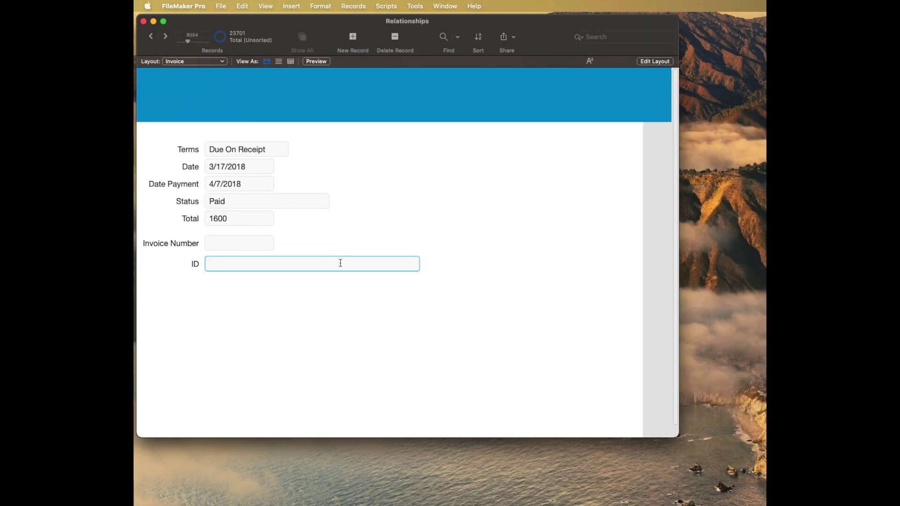
{"action": "key", "text": "super+equal"}
{"action": "left_click", "coordinate": [453, 300]}
{"action": "type", "text": "get (UUID)"}
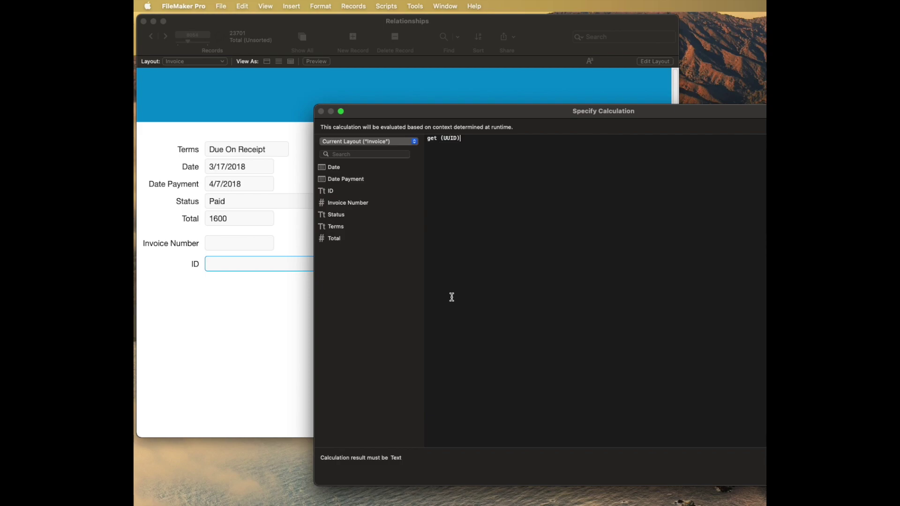
{"action": "key", "text": "Return"}
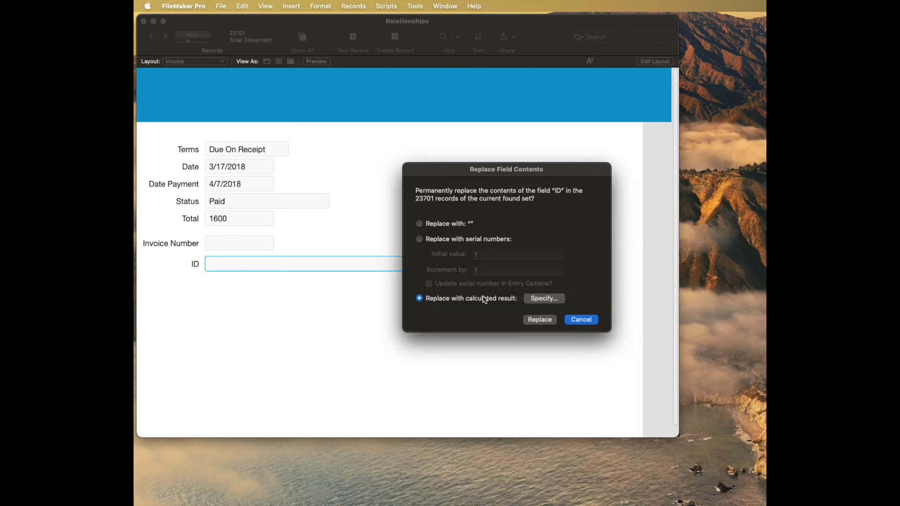
{"action": "left_click", "coordinate": [540, 320]}
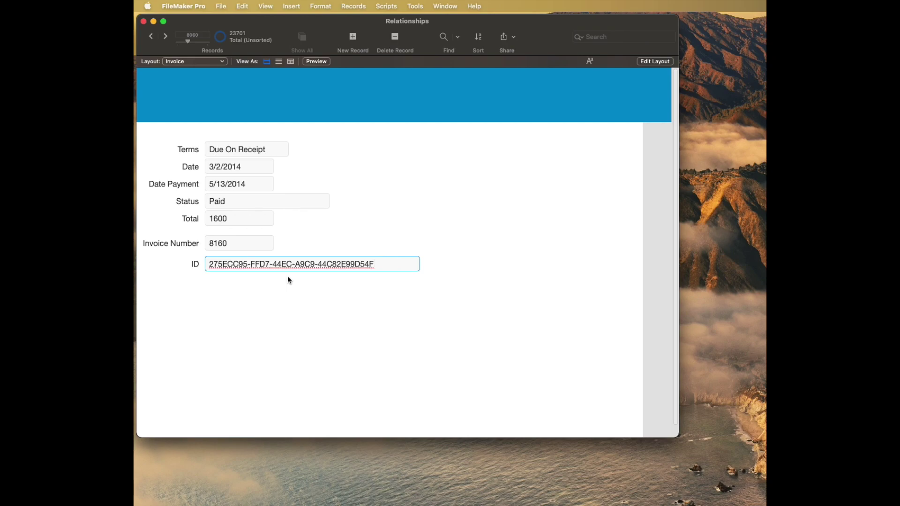
Step through later invoice records to check their generated UUIDs.
{"action": "key", "text": "ctrl+Down"}
{"action": "key", "text": "ctrl+Down"}
{"action": "key", "text": "ctrl+Down"}
{"action": "key", "text": "ctrl+Down"}
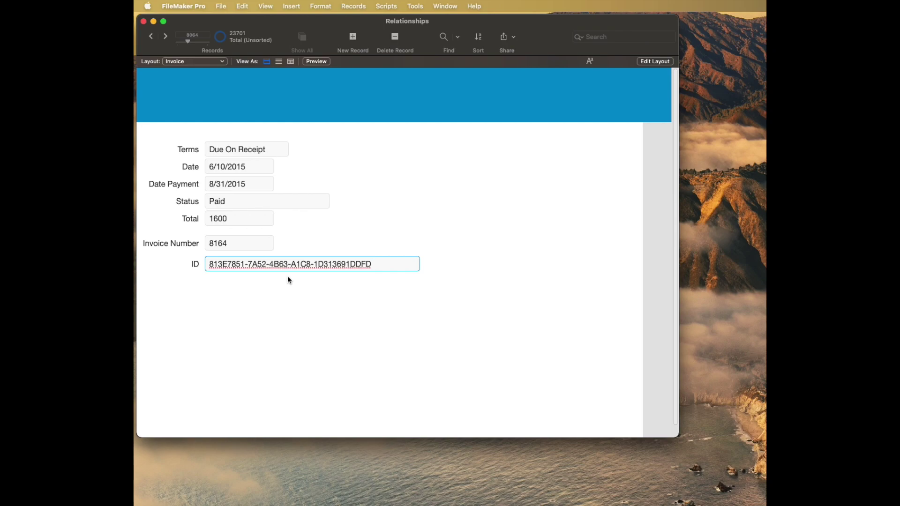
{"action": "left_click", "coordinate": [308, 287]}
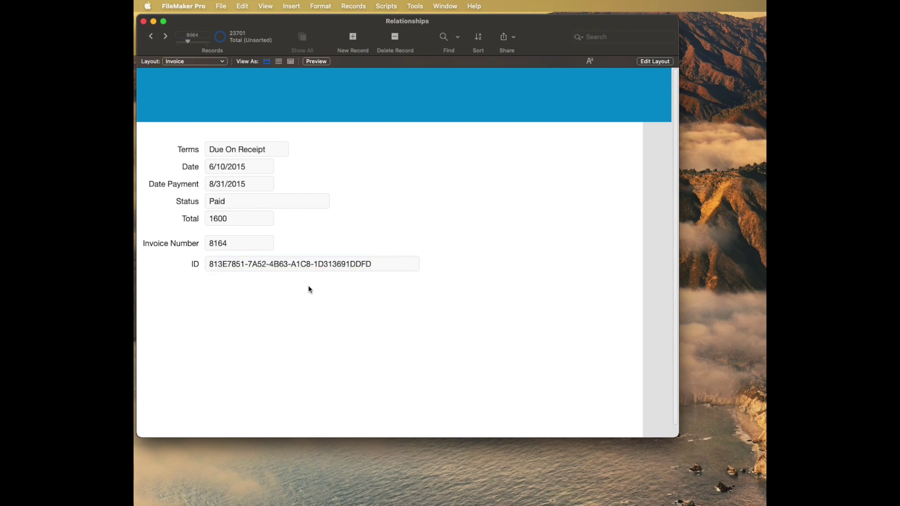
{"action": "key", "text": "ctrl+Down"}
{"action": "key", "text": "ctrl+Down"}
{"action": "key", "text": "ctrl+Down"}
{"action": "key", "text": "ctrl+Down"}
{"action": "key", "text": "ctrl+Down"}
{"action": "key", "text": "ctrl+Down"}
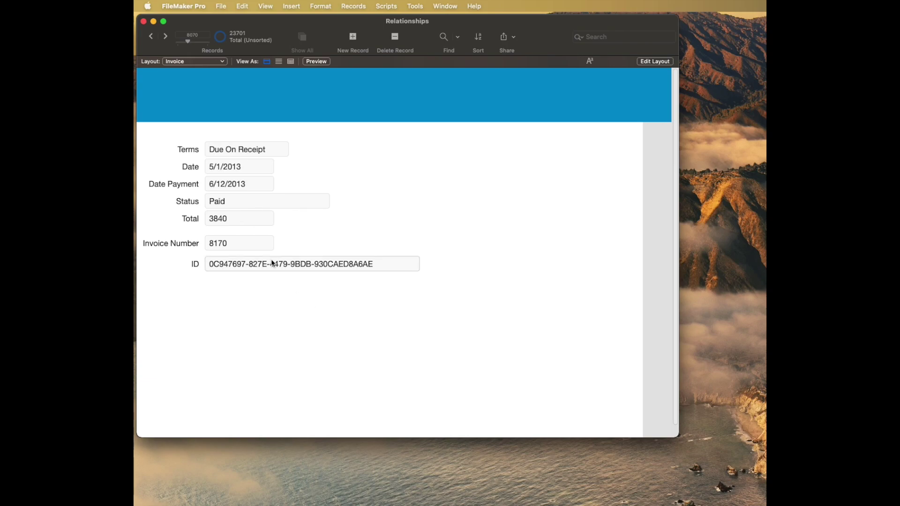
{"action": "left_click", "coordinate": [175, 62]}
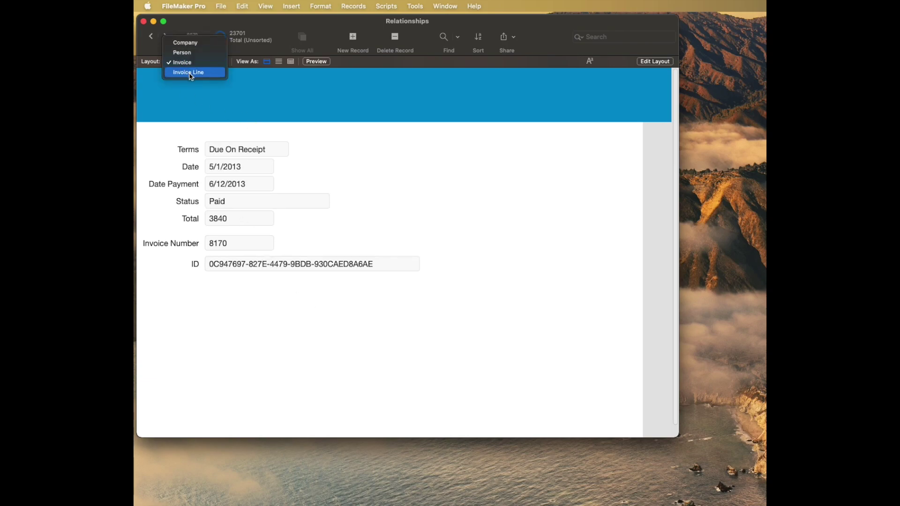
Browse Invoice Line records in Form view, then open Manage Database on the Invoice Line table.
{"action": "left_click", "coordinate": [186, 72]}
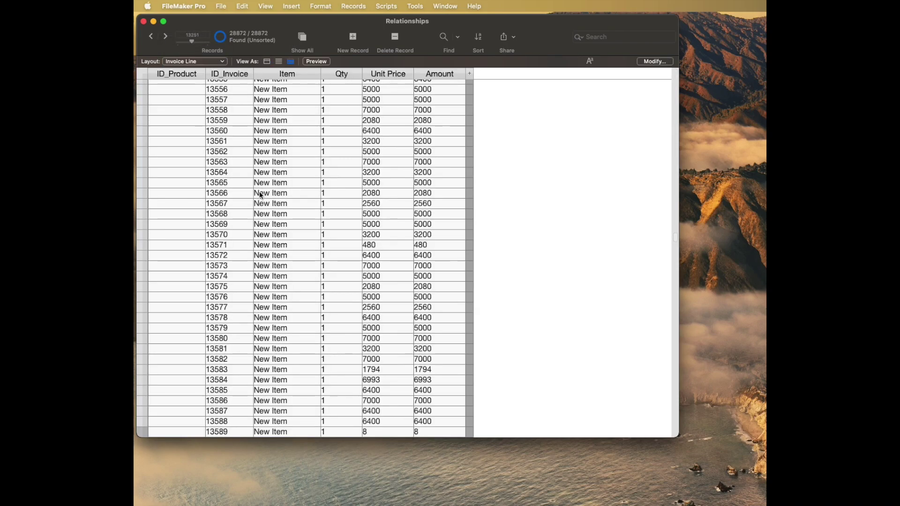
{"action": "key", "text": "super+l"}
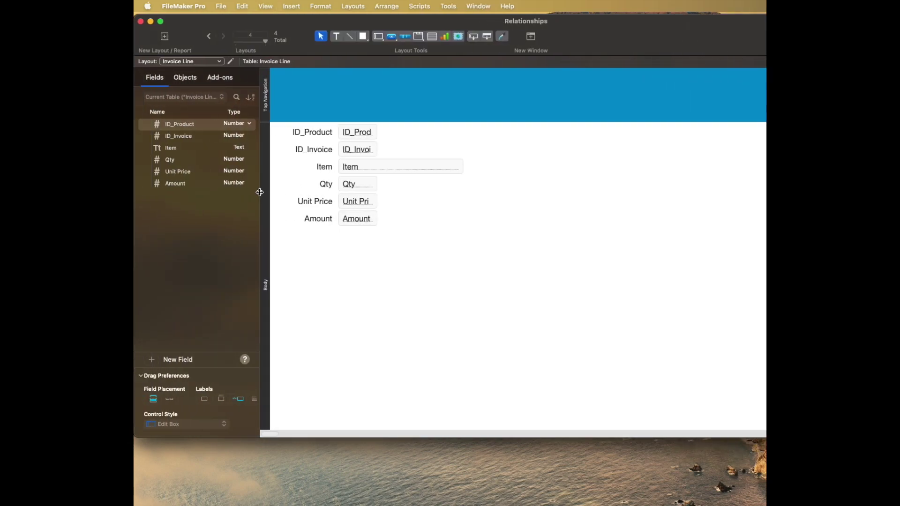
{"action": "key", "text": "super+b"}
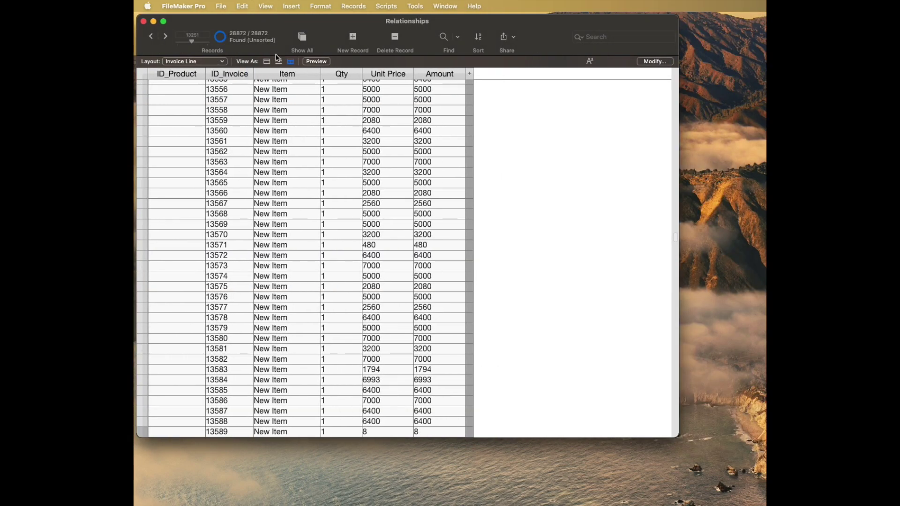
{"action": "left_click", "coordinate": [266, 62]}
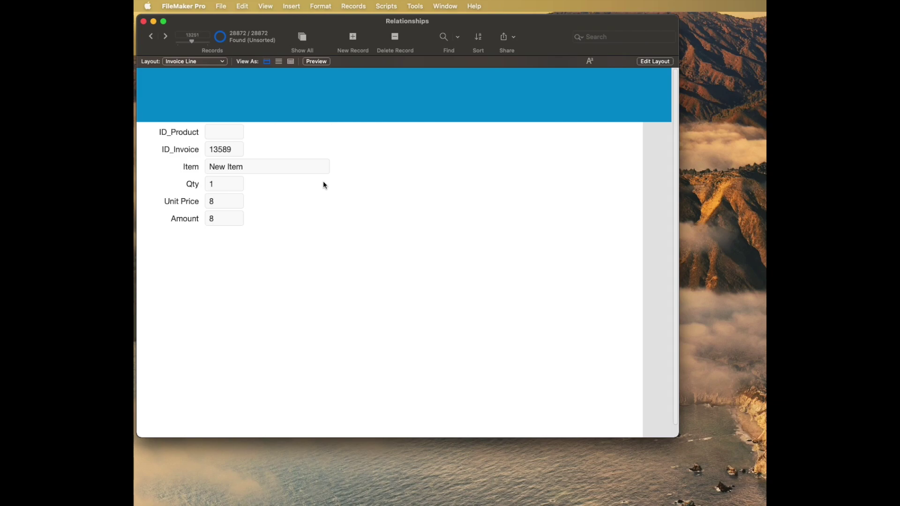
{"action": "left_click", "coordinate": [229, 149]}
{"action": "key", "text": "ctrl+Down"}
{"action": "key", "text": "ctrl+Down"}
{"action": "key", "text": "ctrl+Down"}
{"action": "key", "text": "ctrl+Down"}
{"action": "key", "text": "ctrl+Down"}
{"action": "key", "text": "ctrl+Down"}
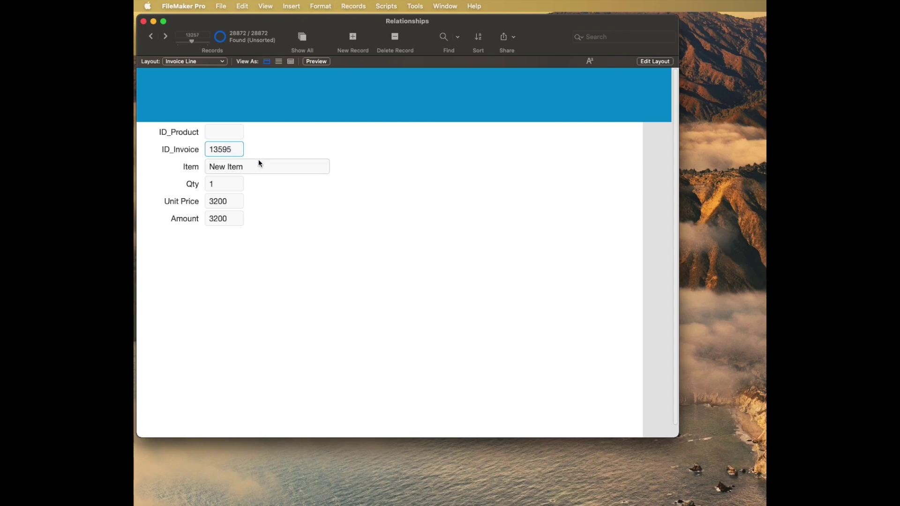
{"action": "key", "text": "ctrl+shift+d"}
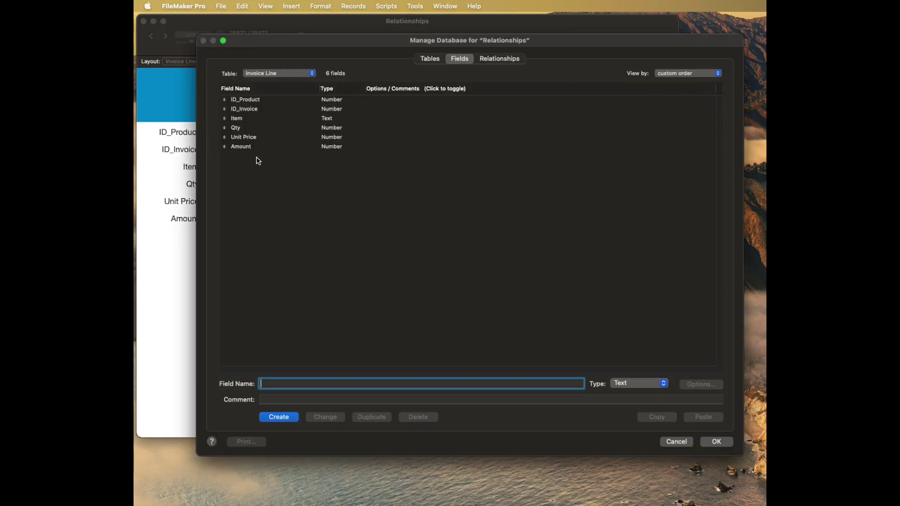
Change Invoice Line's ID_Invoice field type from Number to Text and save the definitions.
{"action": "left_click", "coordinate": [251, 110]}
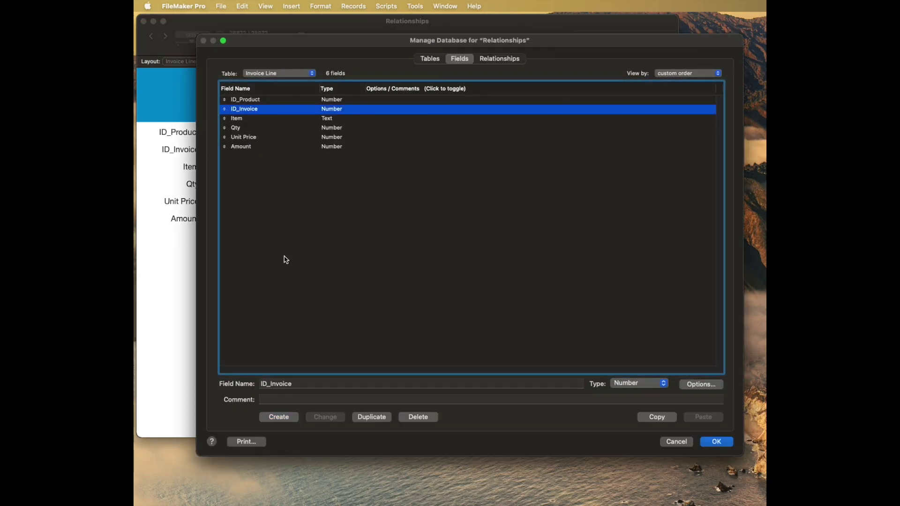
{"action": "left_click", "coordinate": [641, 384]}
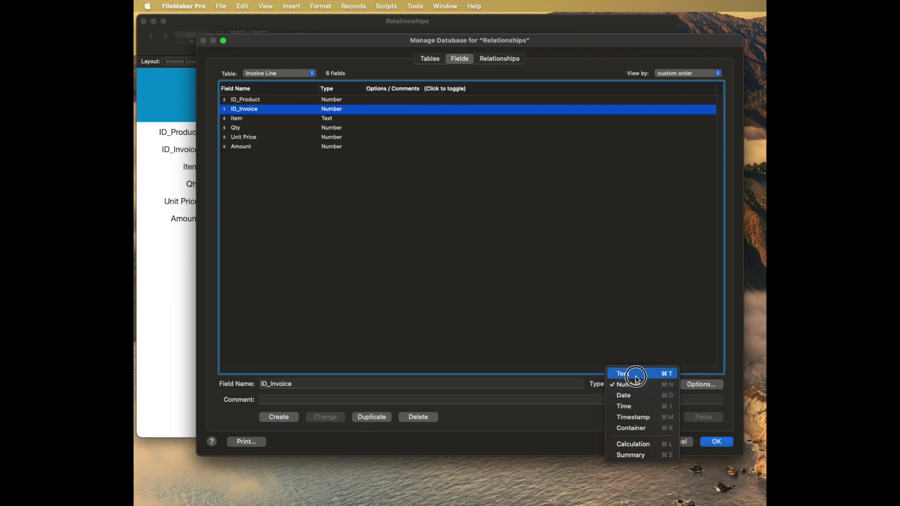
{"action": "left_click", "coordinate": [623, 373]}
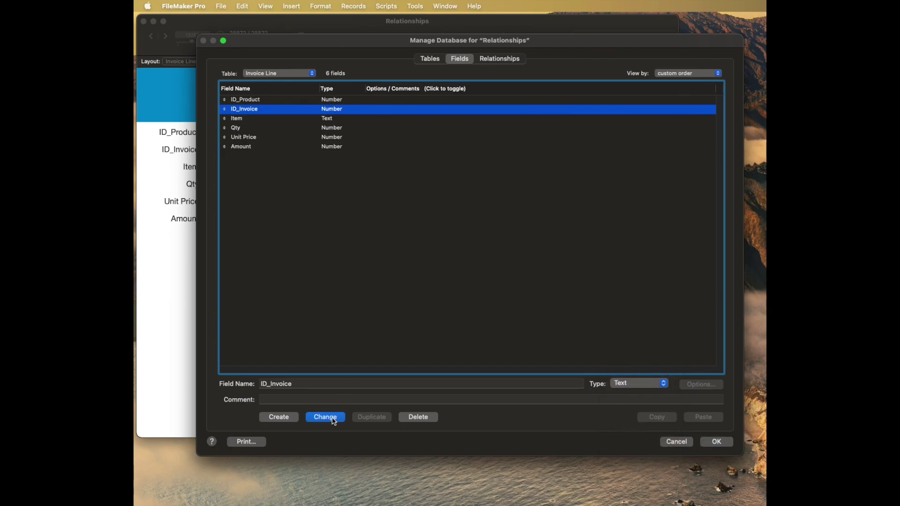
{"action": "left_click", "coordinate": [331, 418]}
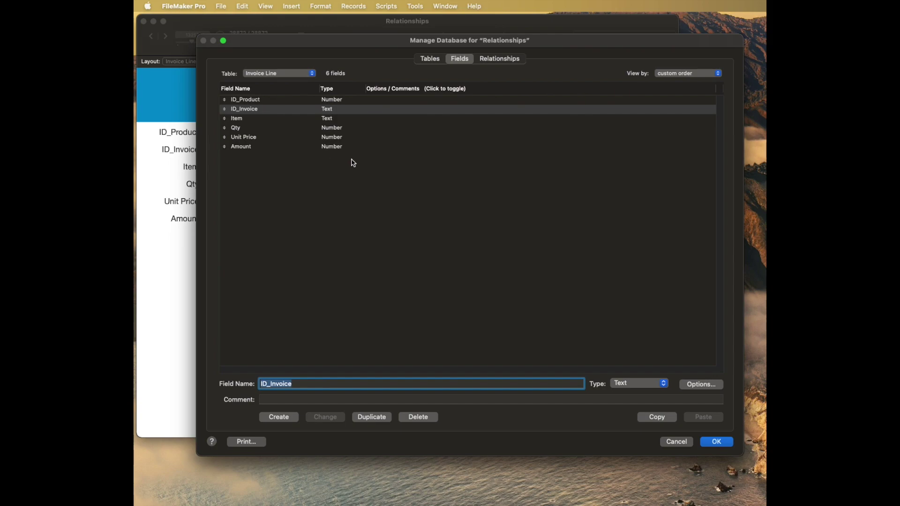
{"action": "key", "text": "Return"}
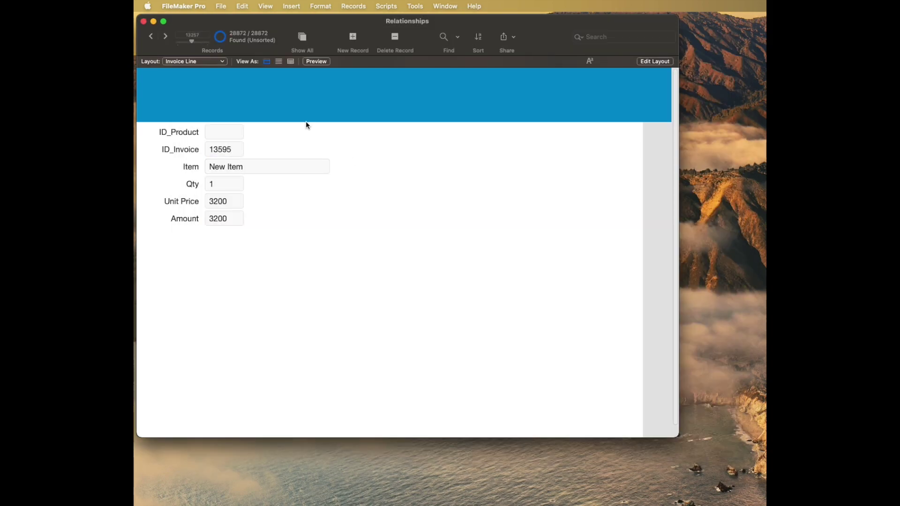
{"action": "left_click", "coordinate": [196, 61]}
Show all 28872 Invoice Line records, then return to the Invoice layout on invoice 8170.
{"action": "left_click", "coordinate": [195, 53]}
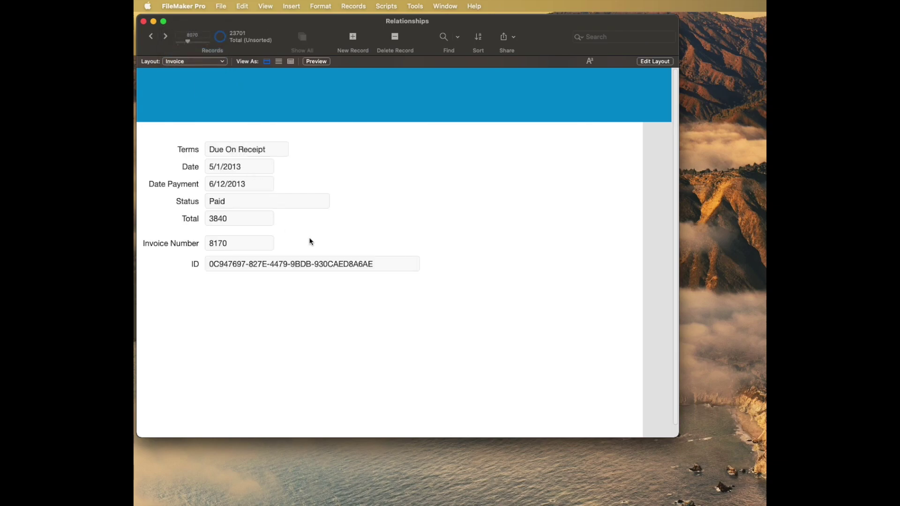
{"action": "left_click", "coordinate": [312, 267]}
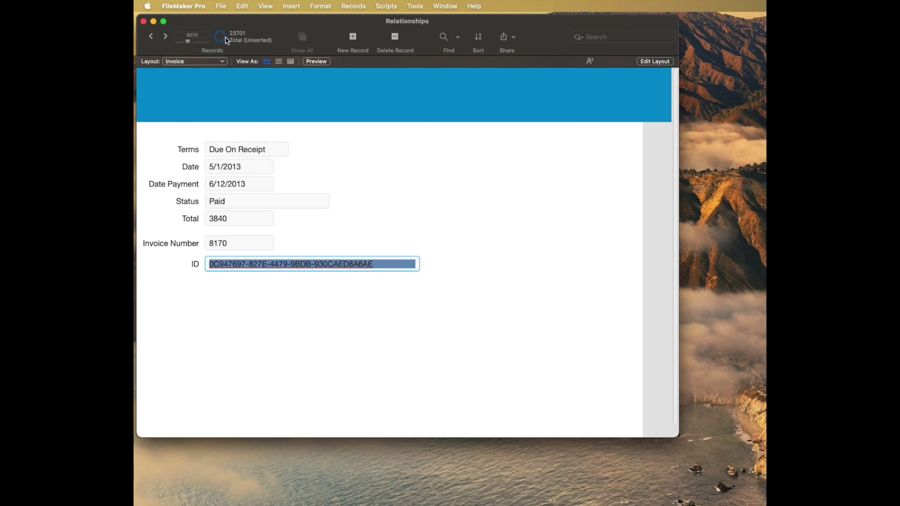
{"action": "left_click", "coordinate": [188, 61]}
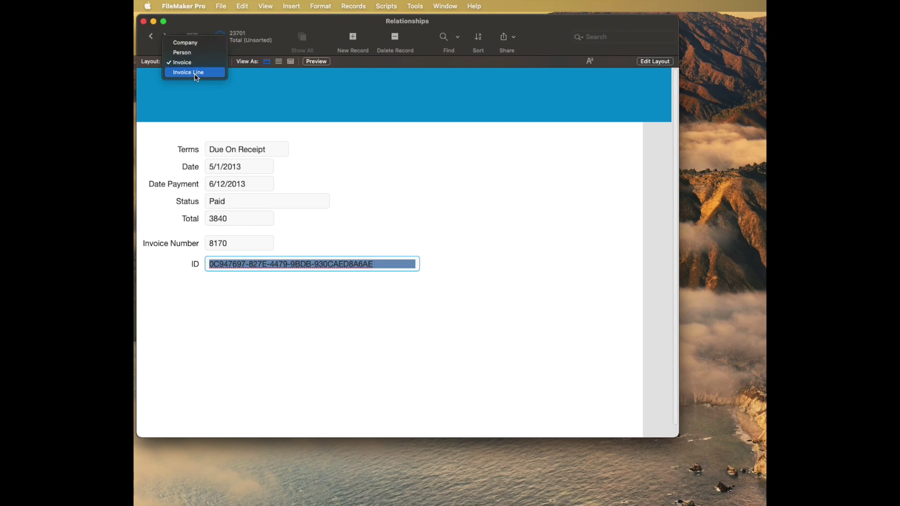
{"action": "left_click", "coordinate": [186, 72]}
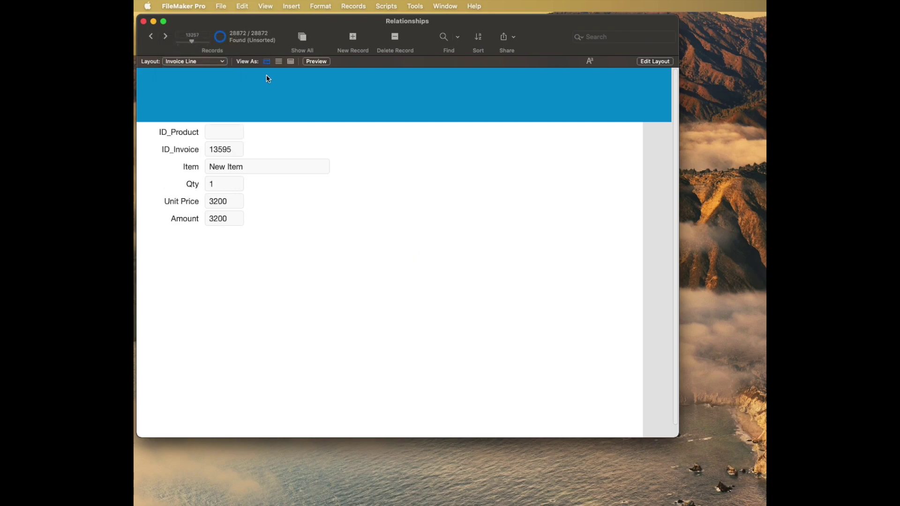
{"action": "key", "text": "super+j"}
{"action": "left_click", "coordinate": [194, 62]}
{"action": "left_click", "coordinate": [195, 53]}
Export the invoice records as a FileMaker Pro file 'Invoice IDs' on the Desktop, with only ID in the export order.
{"action": "left_click", "coordinate": [221, 6]}
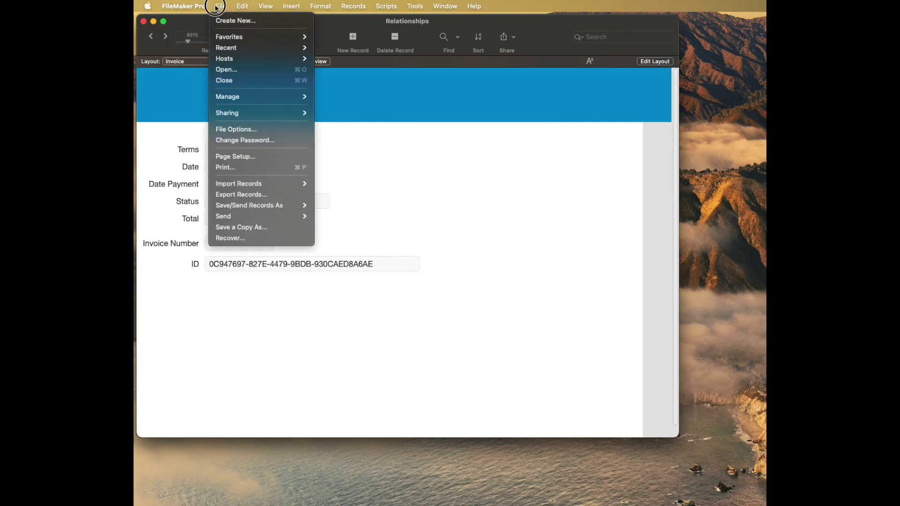
{"action": "left_click", "coordinate": [434, 223]}
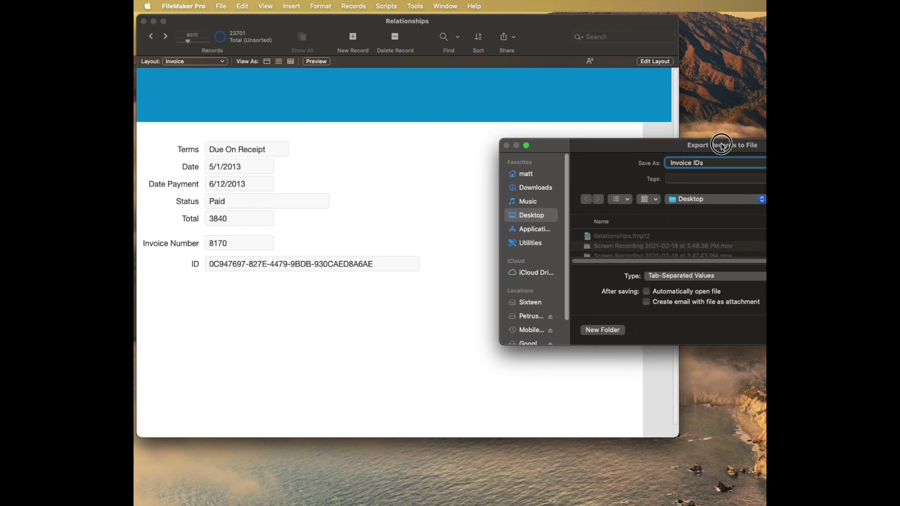
{"action": "left_click", "coordinate": [684, 276]}
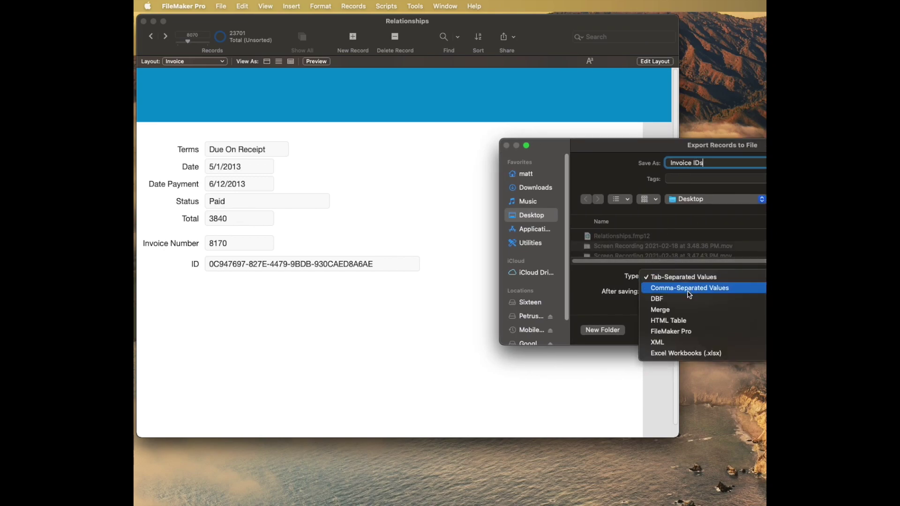
{"action": "left_click", "coordinate": [724, 331]}
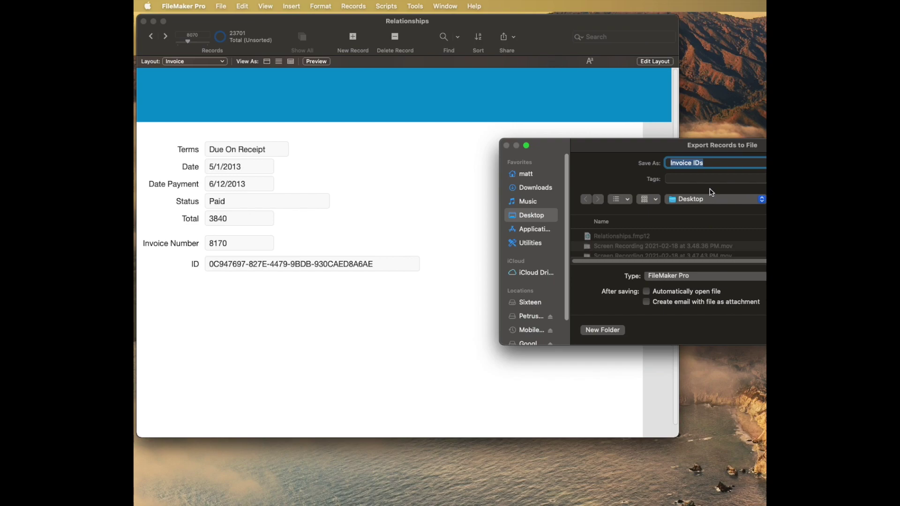
{"action": "key", "text": "Return"}
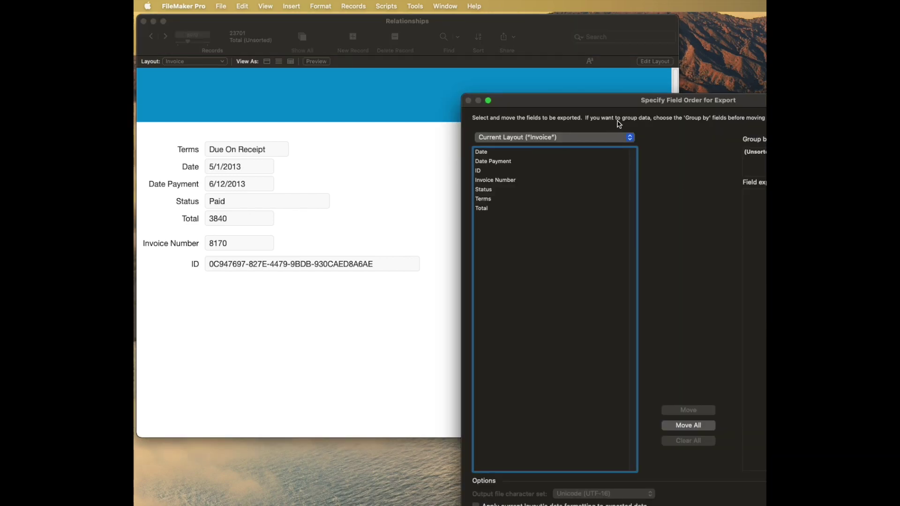
{"action": "left_click_drag", "start_coordinate": [623, 100], "coordinate": [483, 83]}
{"action": "left_click", "coordinate": [357, 155]}
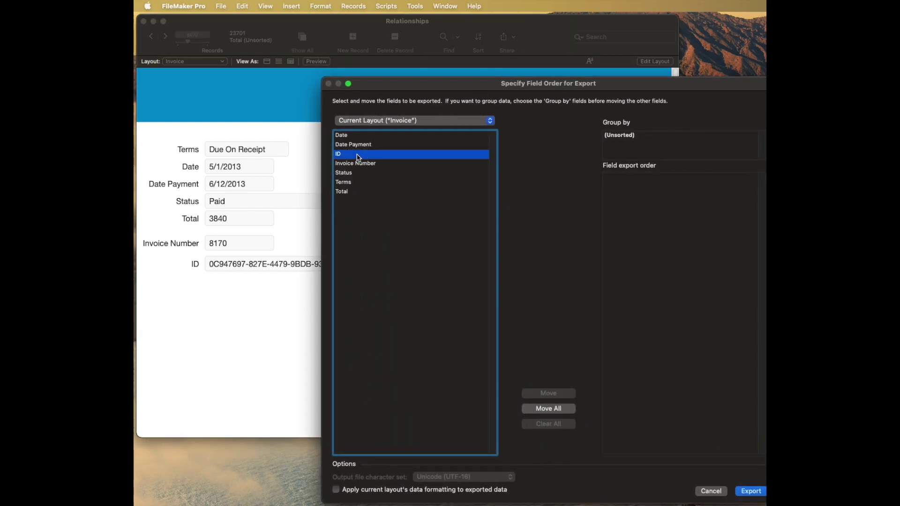
{"action": "double_click", "coordinate": [357, 156]}
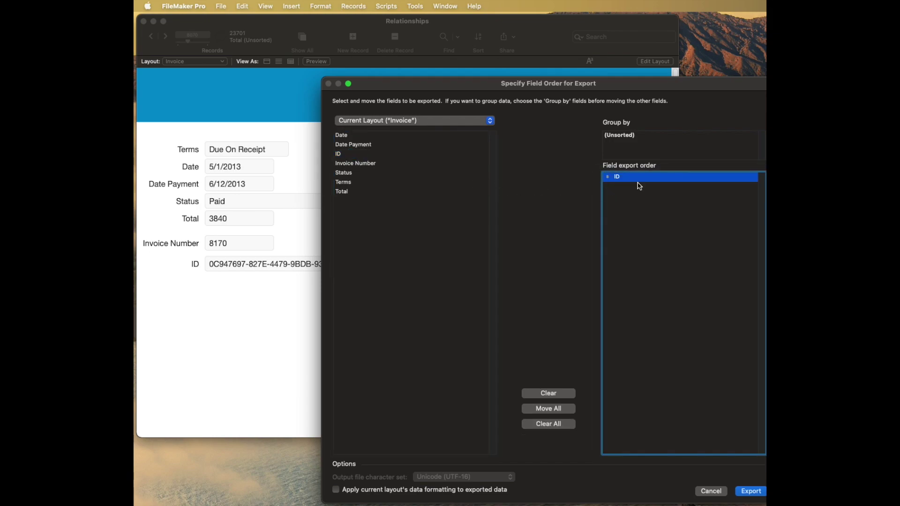
{"action": "key", "text": "Return"}
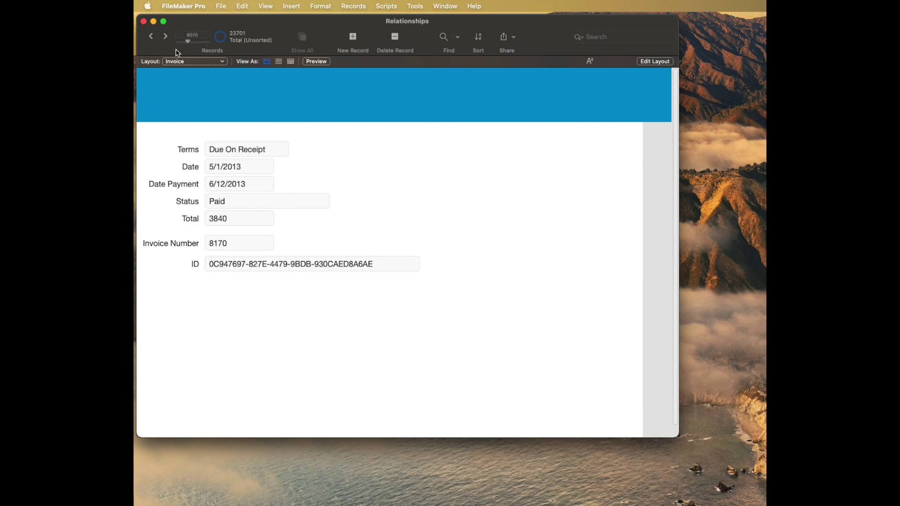
On the Invoice Line layout, make the ID_Invoice field much wider in Layout mode, then return to Browse.
{"action": "left_click", "coordinate": [192, 61]}
{"action": "left_click", "coordinate": [194, 72]}
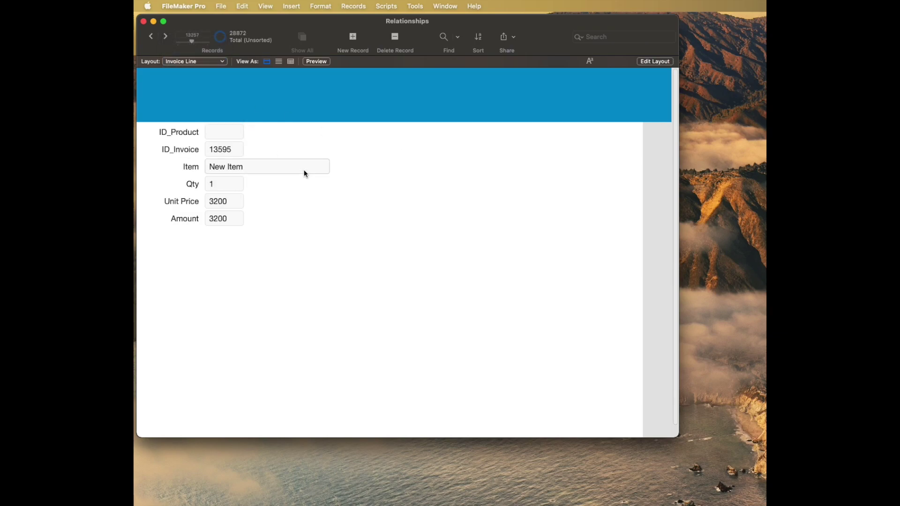
{"action": "key", "text": "super+l"}
{"action": "left_click", "coordinate": [367, 153]}
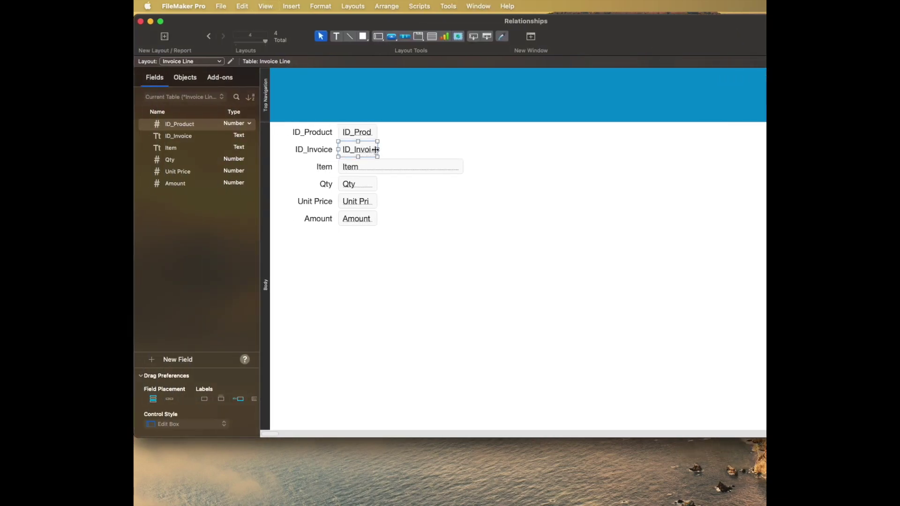
{"action": "left_click_drag", "start_coordinate": [376, 149], "coordinate": [524, 155]}
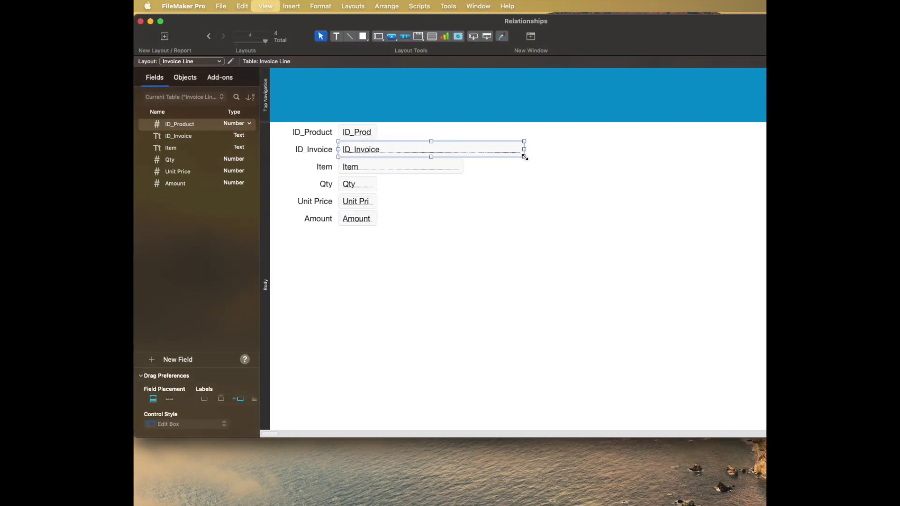
{"action": "key", "text": "super+b"}
{"action": "left_click", "coordinate": [262, 148]}
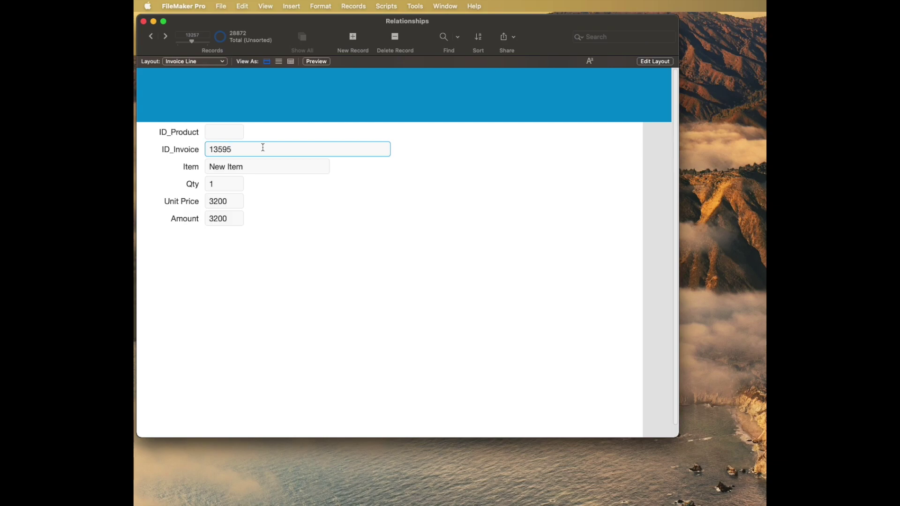
Clear the ID_Invoice value and use Replace Field Contents to empty it in all 28872 records.
{"action": "key", "text": "super+i"}
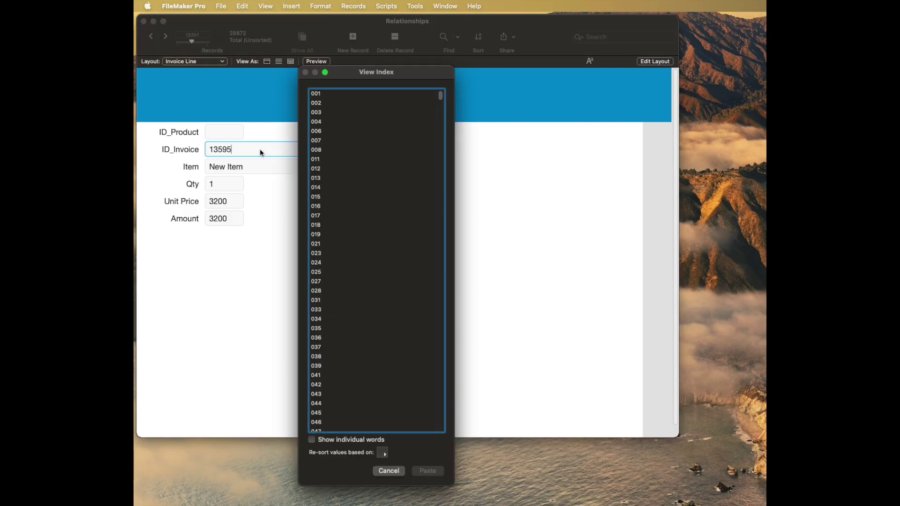
{"action": "key", "text": "Escape"}
{"action": "key", "text": "super+a"}
{"action": "key", "text": "BackSpace"}
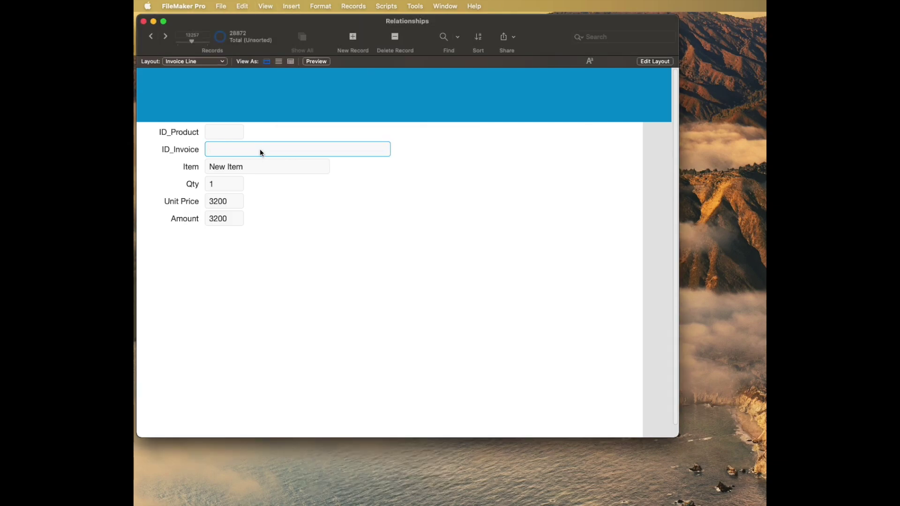
{"action": "key", "text": "super+equal"}
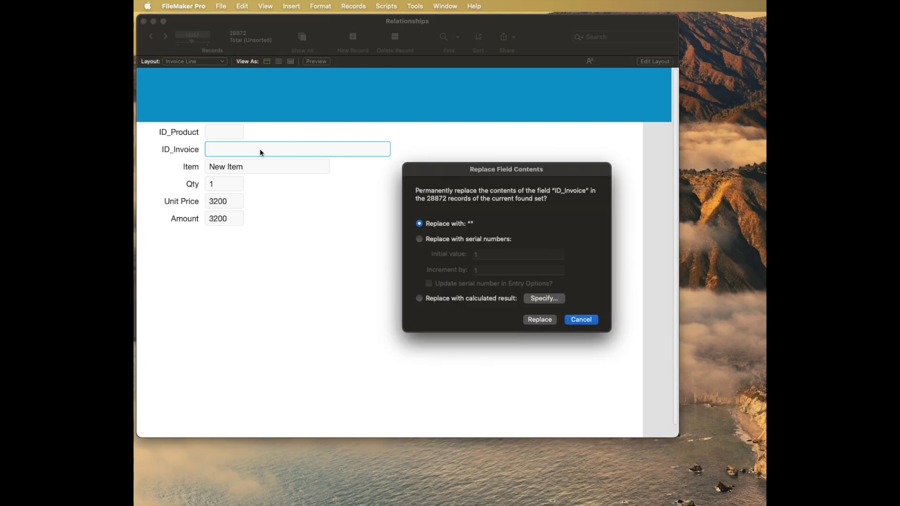
{"action": "left_click", "coordinate": [542, 315]}
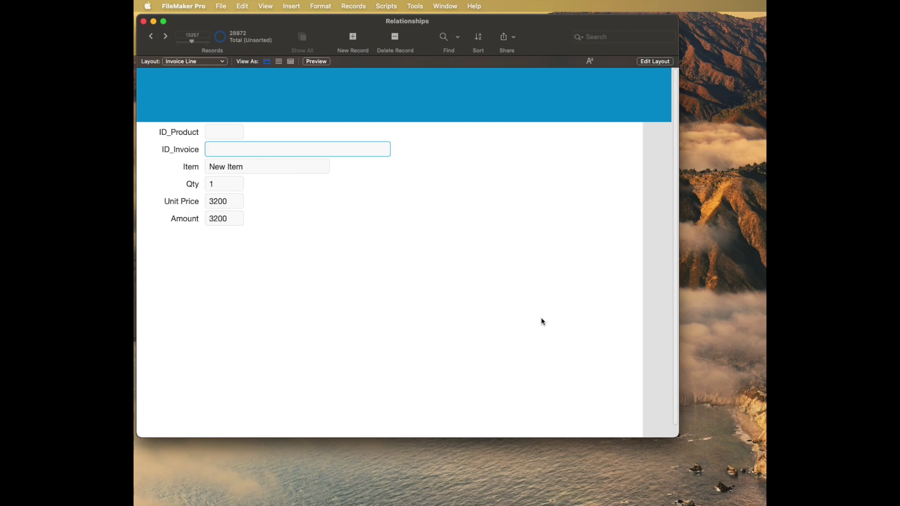
{"action": "left_click", "coordinate": [286, 157]}
{"action": "left_click", "coordinate": [208, 6]}
Start a record import from the file Invoice IDs.fmp12.
{"action": "mouse_move", "coordinate": [221, 5]}
{"action": "mouse_move", "coordinate": [258, 184]}
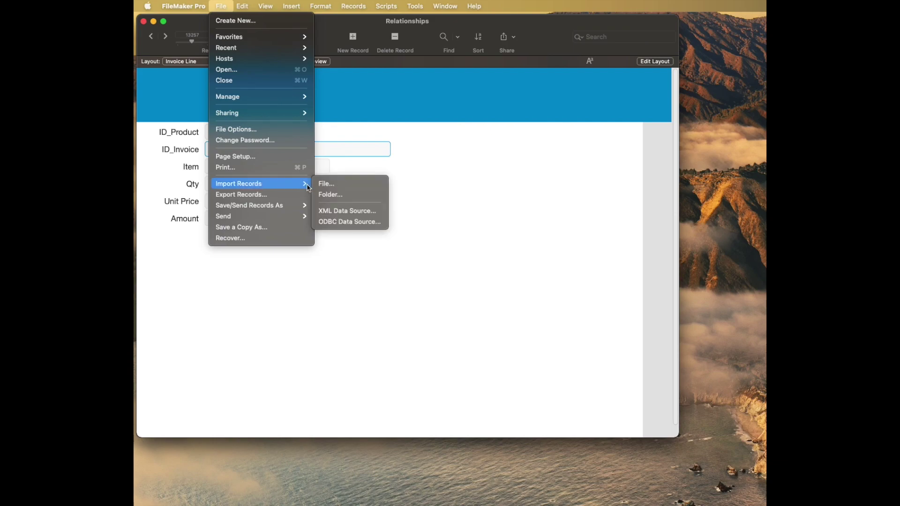
{"action": "left_click", "coordinate": [328, 187]}
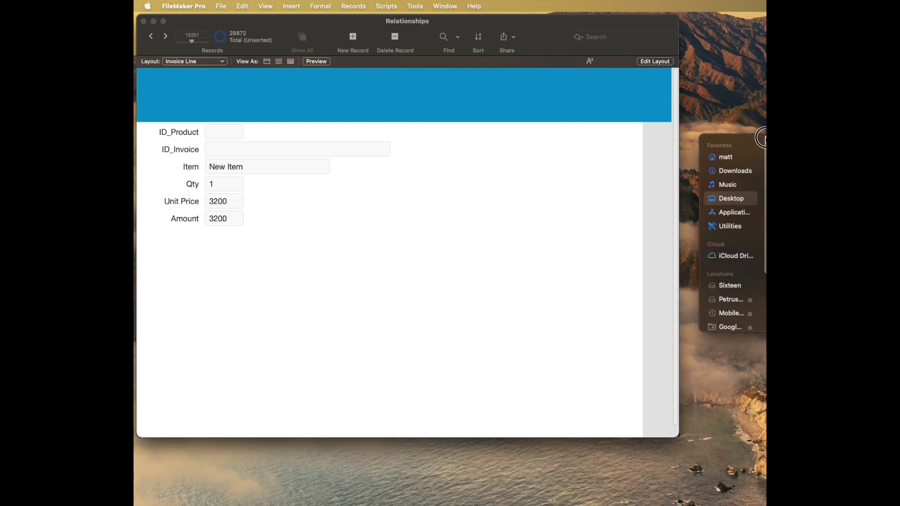
{"action": "left_click", "coordinate": [655, 203]}
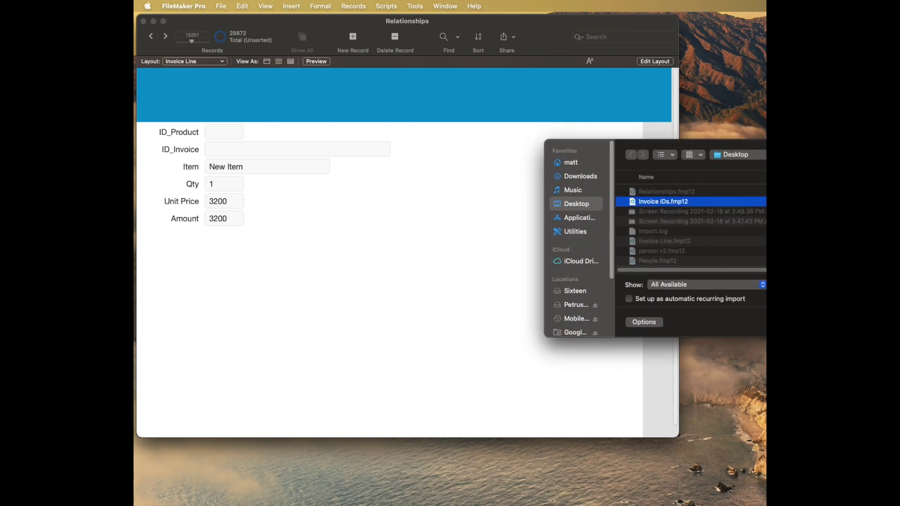
{"action": "key", "text": "Return"}
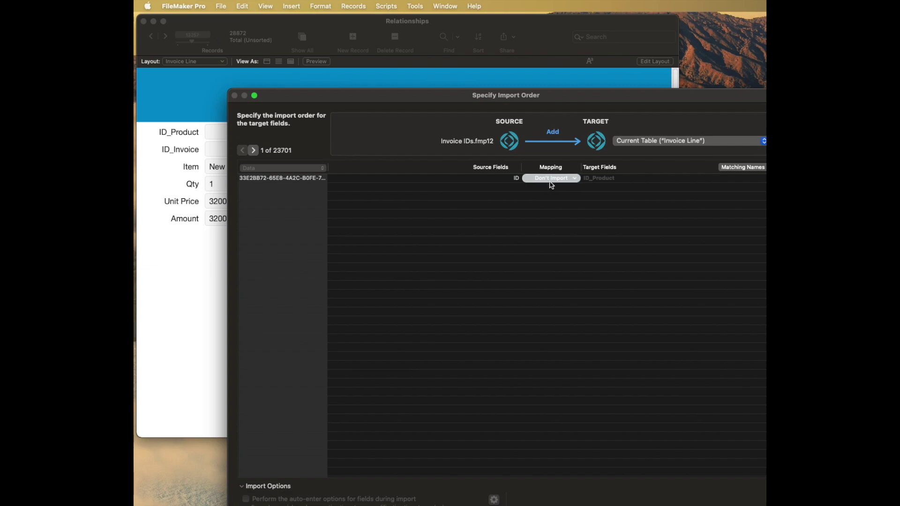
{"action": "left_click_drag", "start_coordinate": [546, 94], "coordinate": [505, 67]}
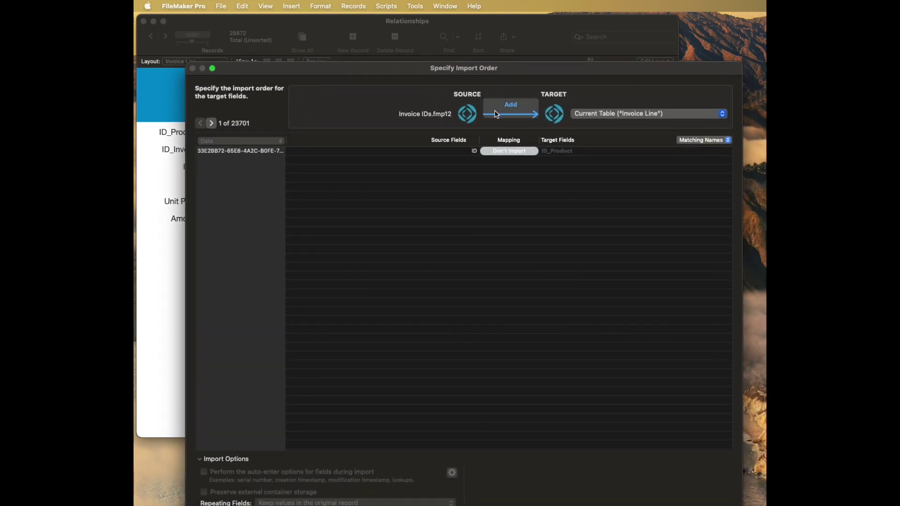
Map the source ID field onto ID_Invoice and set the import action to Replace.
{"action": "left_click", "coordinate": [504, 113]}
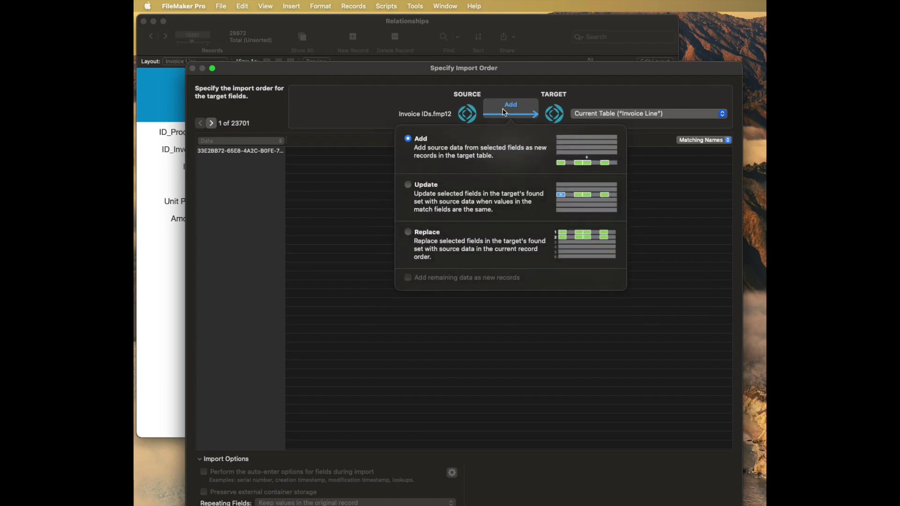
{"action": "left_click", "coordinate": [302, 182]}
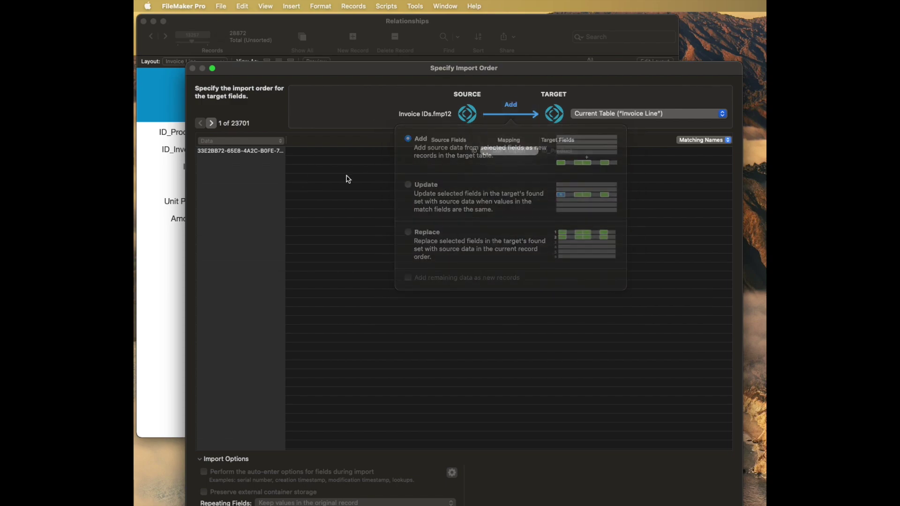
{"action": "left_click", "coordinate": [519, 108]}
{"action": "left_click", "coordinate": [625, 191]}
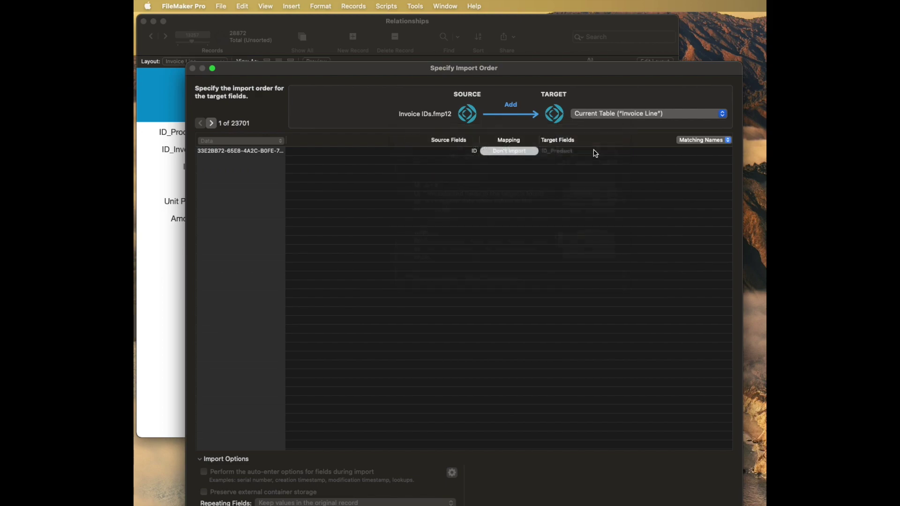
{"action": "left_click", "coordinate": [576, 151]}
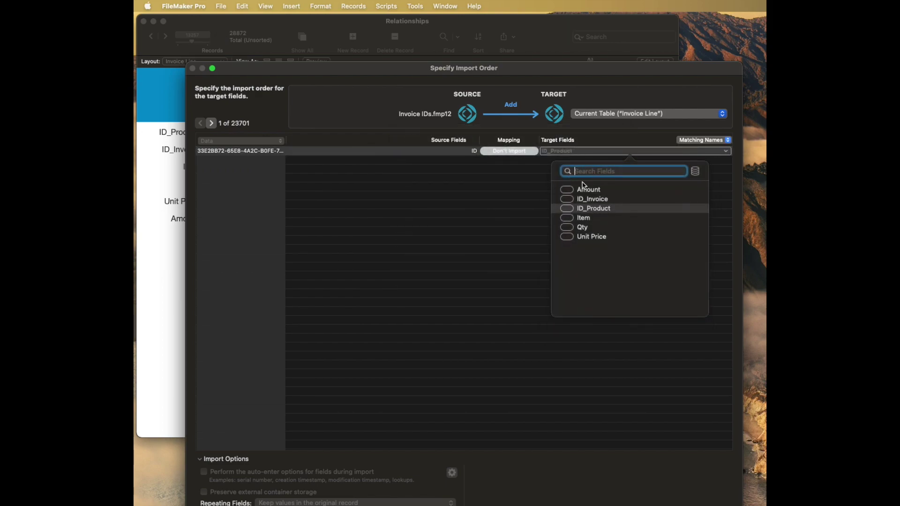
{"action": "left_click", "coordinate": [571, 202]}
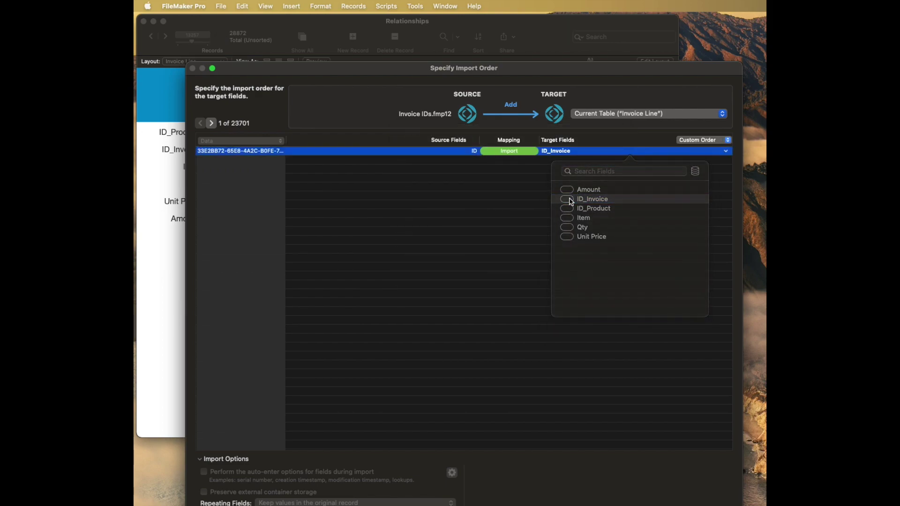
{"action": "left_click", "coordinate": [508, 109]}
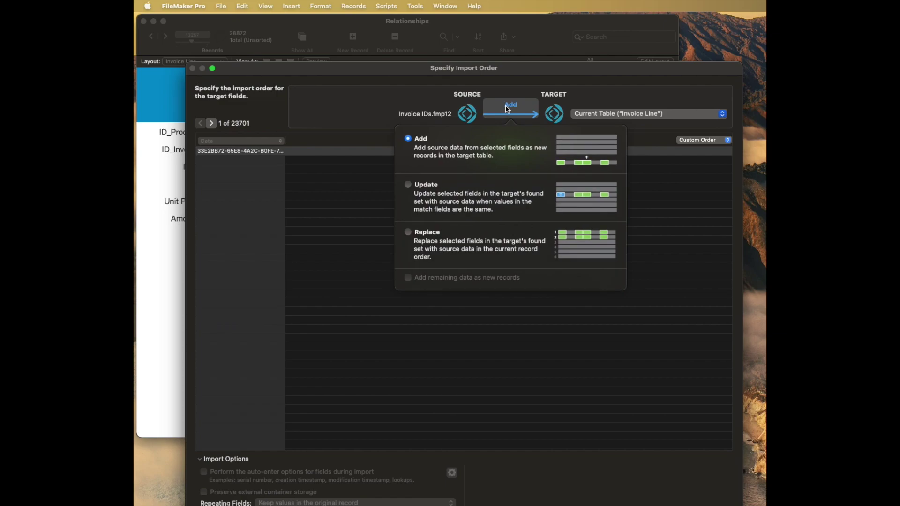
{"action": "left_click", "coordinate": [427, 185]}
{"action": "left_click", "coordinate": [424, 233]}
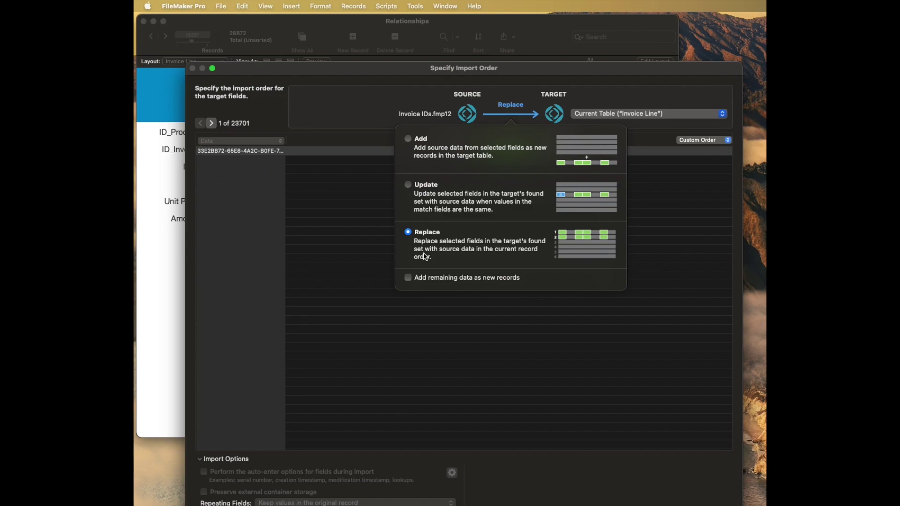
{"action": "left_click", "coordinate": [406, 70]}
Preview the source IDs and run the import into Invoice Line.
{"action": "left_click_drag", "start_coordinate": [379, 83], "coordinate": [348, 108]}
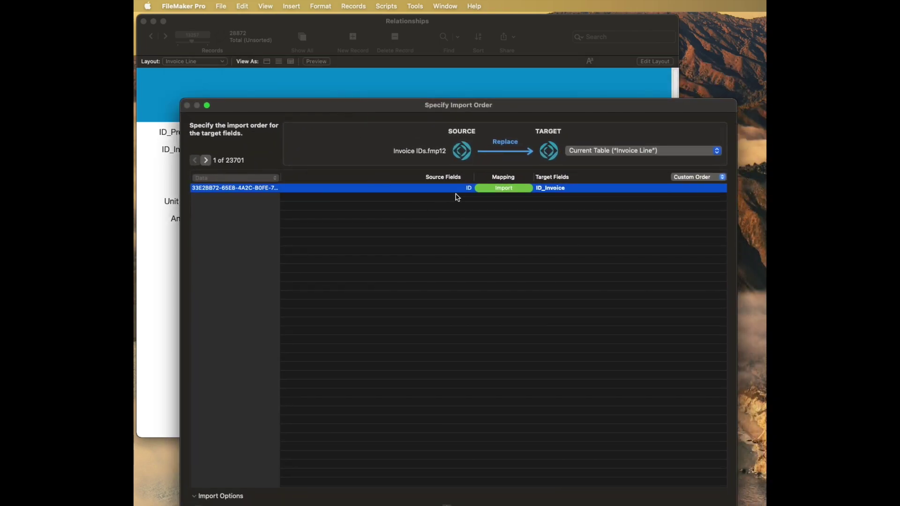
{"action": "left_click", "coordinate": [206, 161]}
{"action": "left_click", "coordinate": [207, 161]}
{"action": "left_click", "coordinate": [206, 161]}
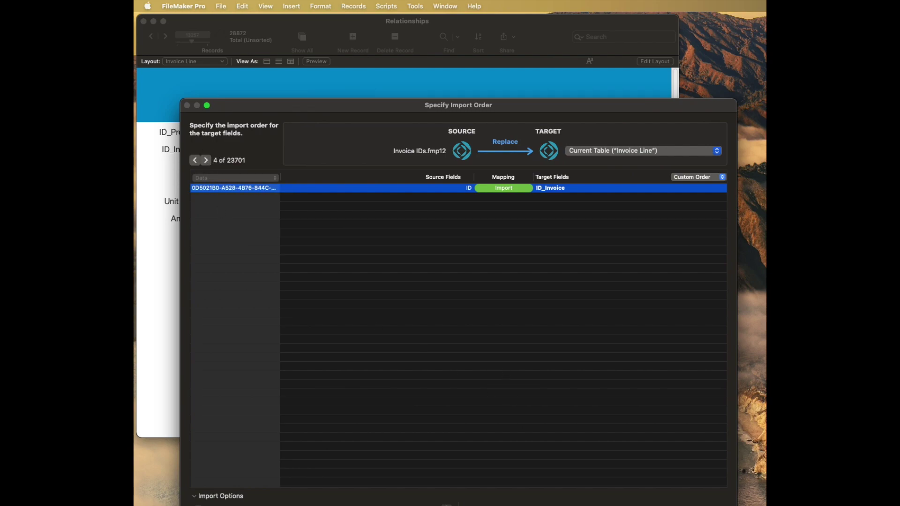
{"action": "left_click_drag", "start_coordinate": [736, 505], "coordinate": [711, 453]}
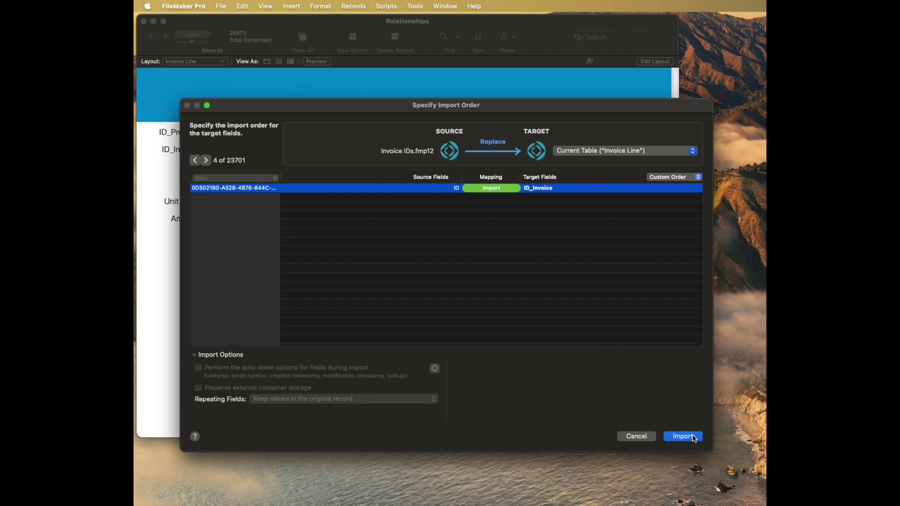
{"action": "left_click", "coordinate": [694, 437]}
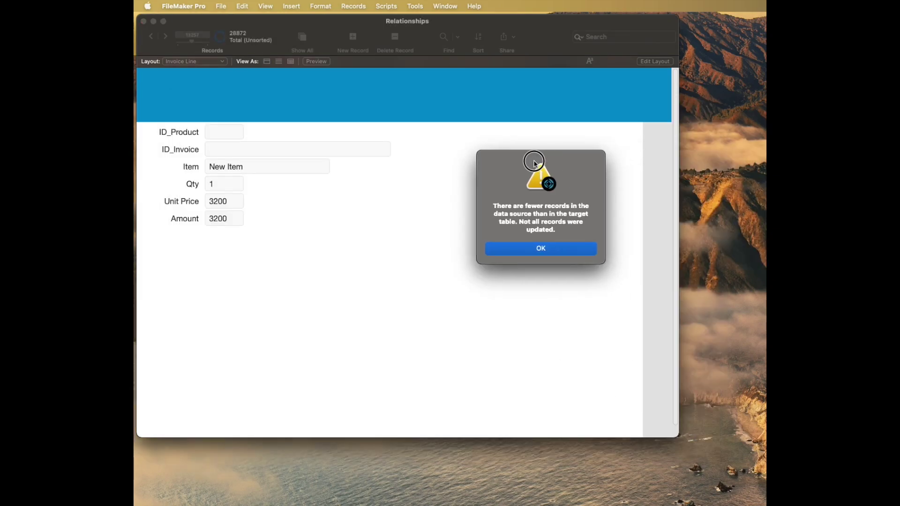
Dismiss the import warning and summary, then find Invoice Line records whose ID_Invoice is empty.
{"action": "left_click", "coordinate": [565, 248]}
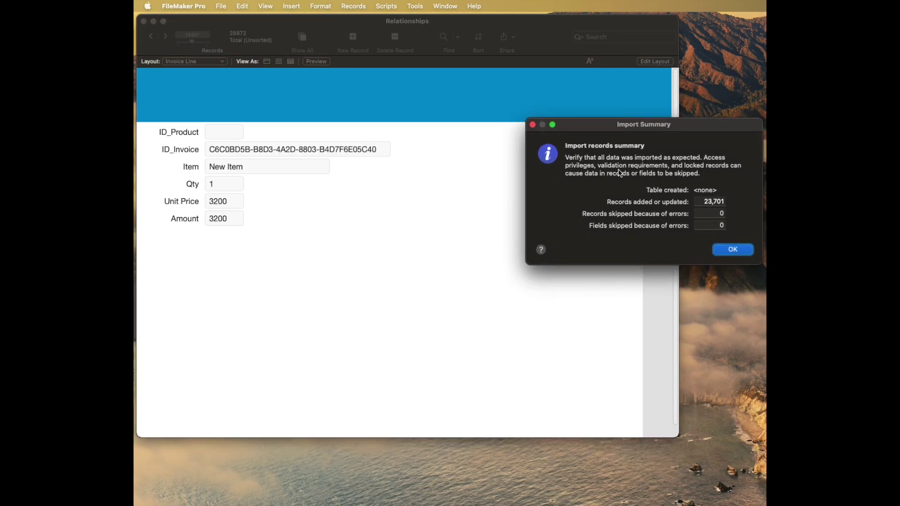
{"action": "left_click", "coordinate": [739, 253]}
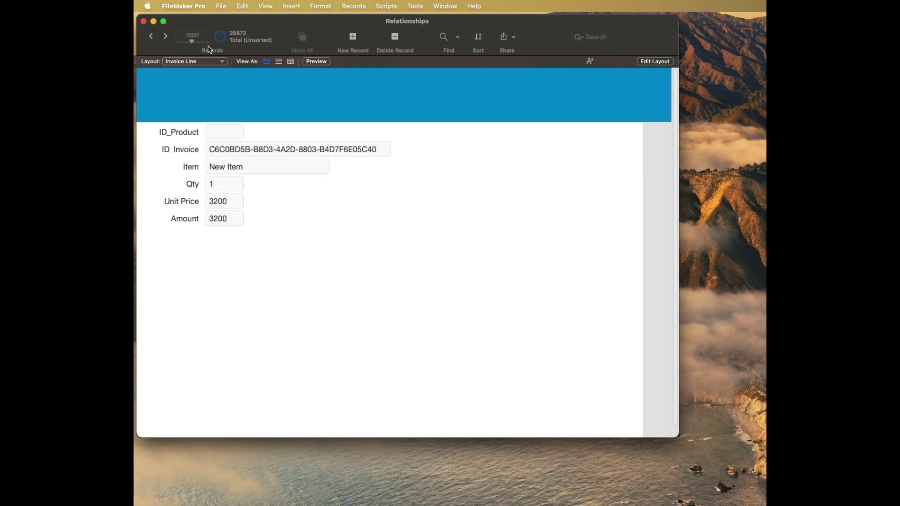
{"action": "left_click", "coordinate": [205, 41]}
{"action": "left_click", "coordinate": [240, 146]}
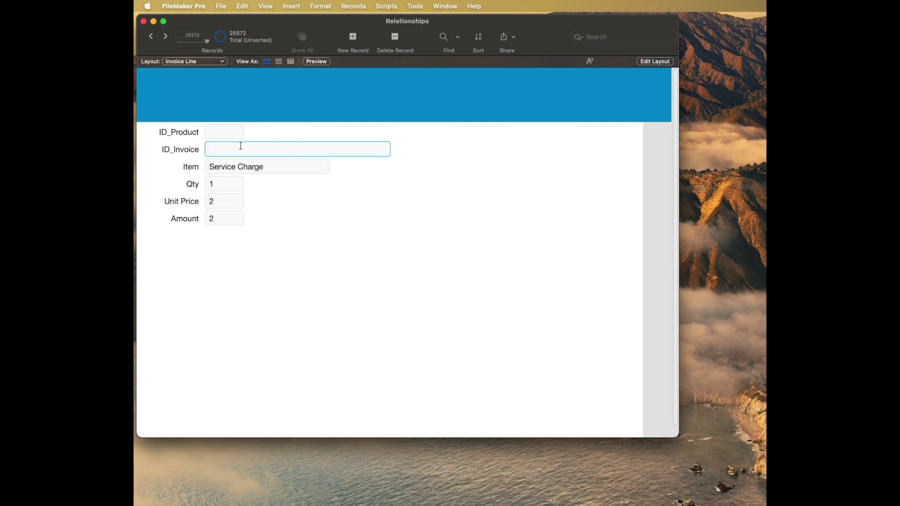
{"action": "key", "text": "super+f"}
{"action": "type", "text": "="}
{"action": "key", "text": "Return"}
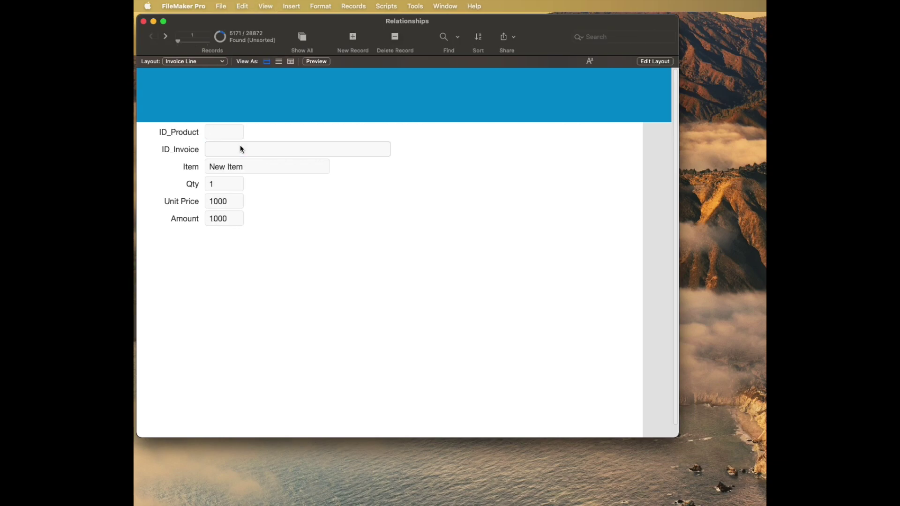
Import IDs from Invoice IDs.fmp12 into ID_Invoice of the 5,171 found records.
{"action": "left_click", "coordinate": [221, 6]}
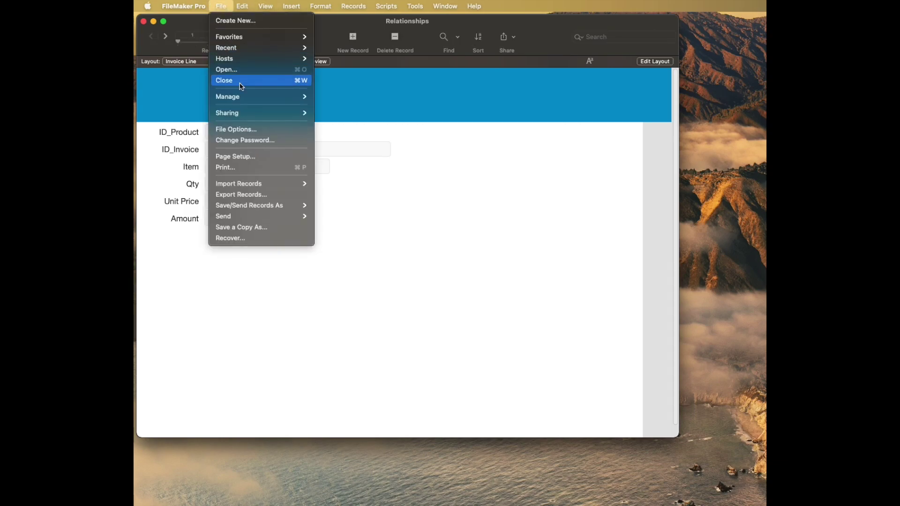
{"action": "mouse_move", "coordinate": [256, 183]}
{"action": "left_click", "coordinate": [352, 183]}
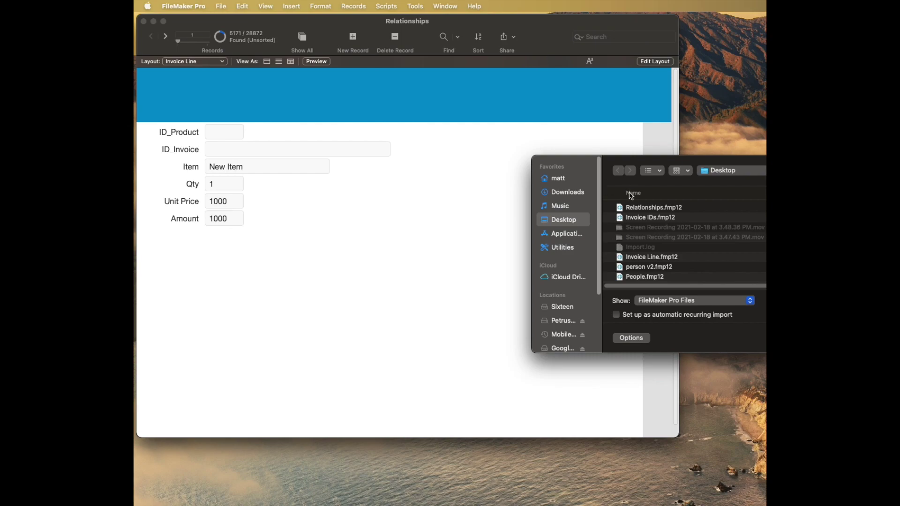
{"action": "left_click", "coordinate": [642, 219]}
{"action": "double_click", "coordinate": [642, 219]}
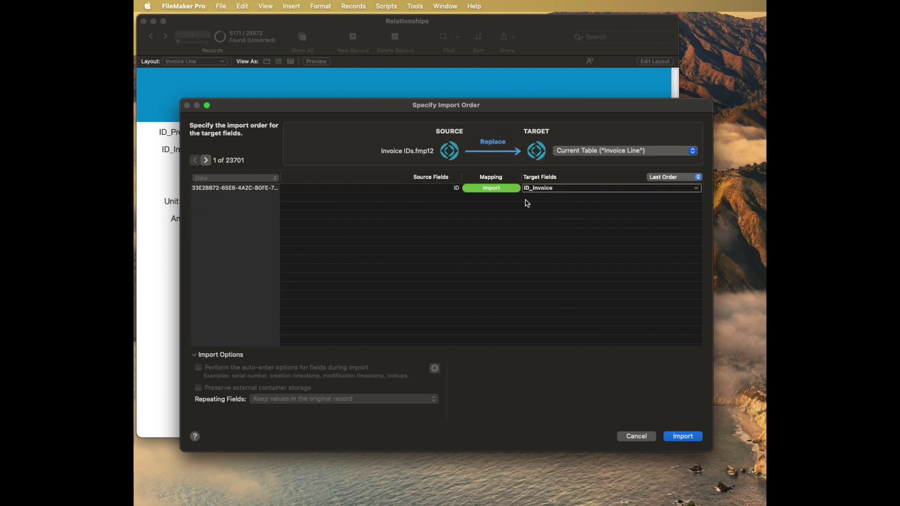
{"action": "key", "text": "Return"}
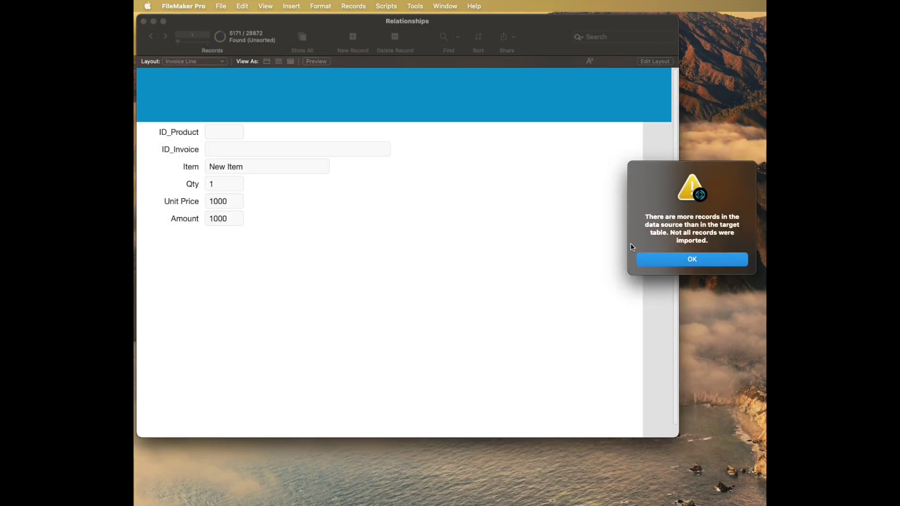
{"action": "left_click", "coordinate": [652, 259]}
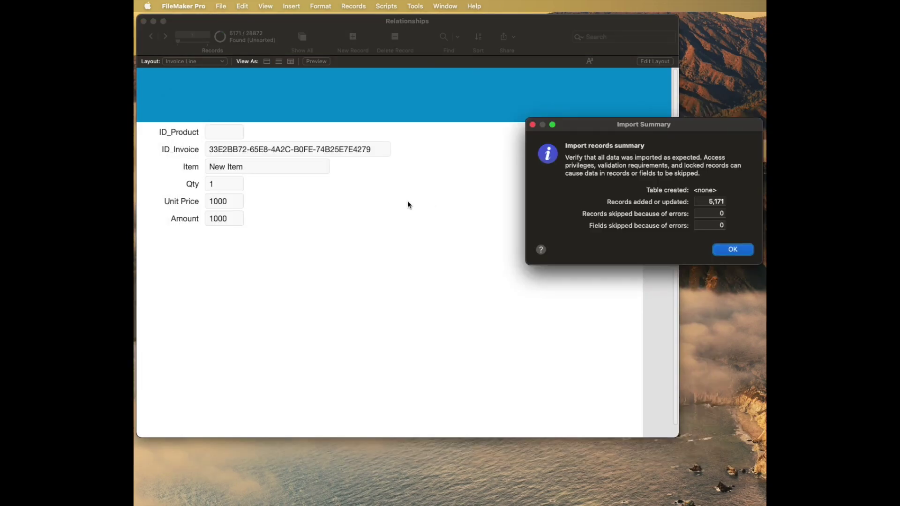
{"action": "left_click", "coordinate": [739, 250]}
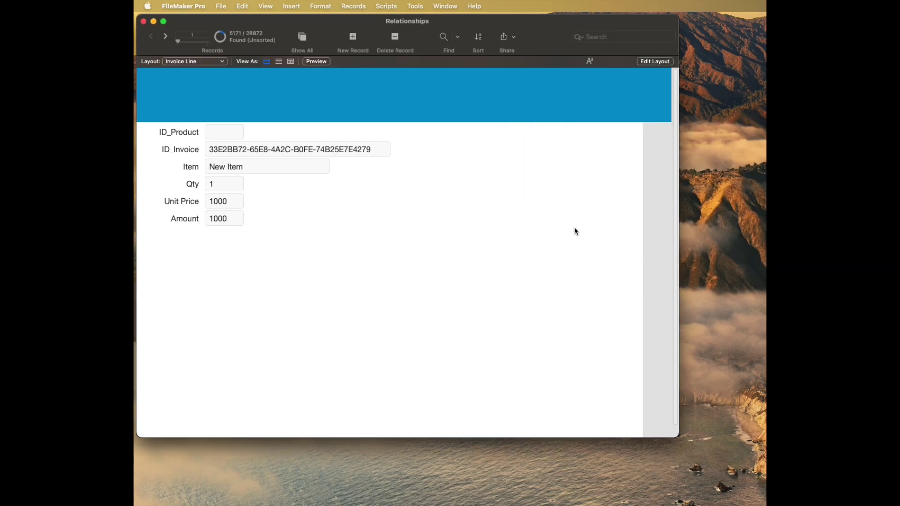
On the Invoice layout in Layout mode, draw a portal below the ID field.
{"action": "left_click", "coordinate": [188, 62]}
{"action": "left_click", "coordinate": [182, 52]}
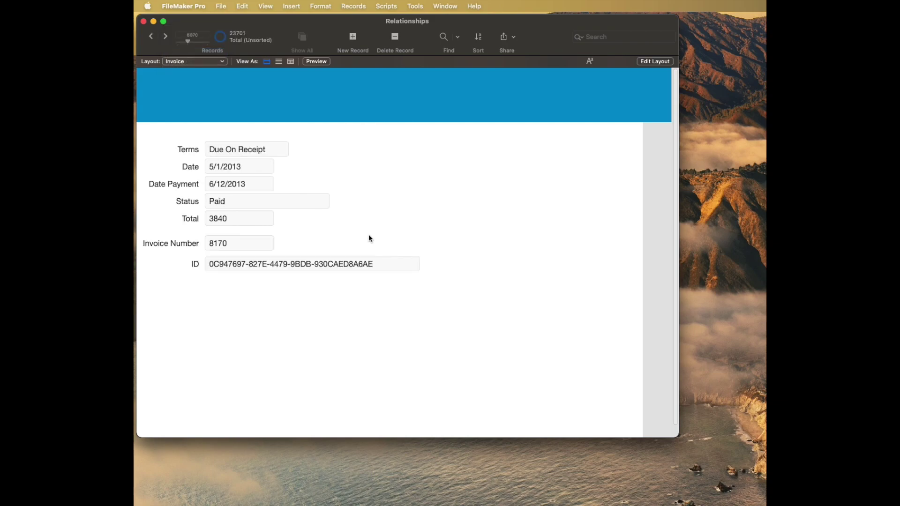
{"action": "key", "text": "super+l"}
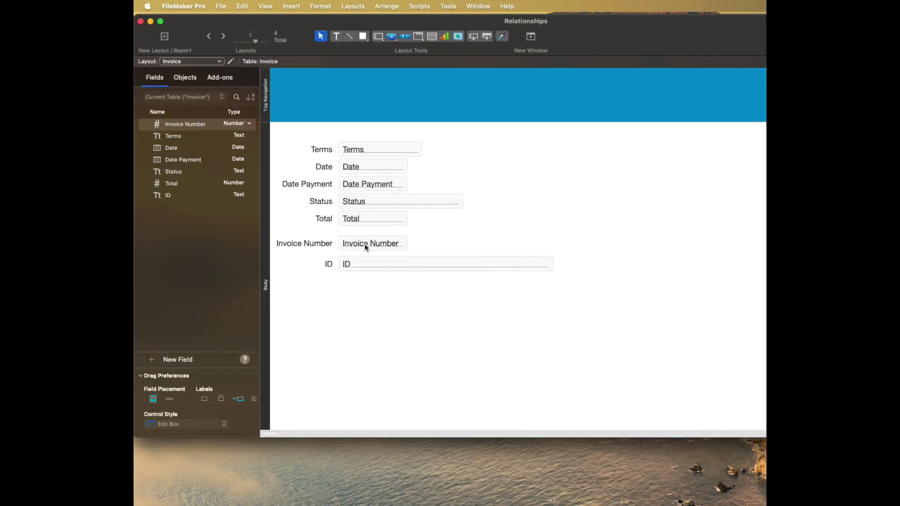
{"action": "left_click", "coordinate": [432, 40]}
{"action": "left_click_drag", "start_coordinate": [333, 284], "coordinate": [689, 387]}
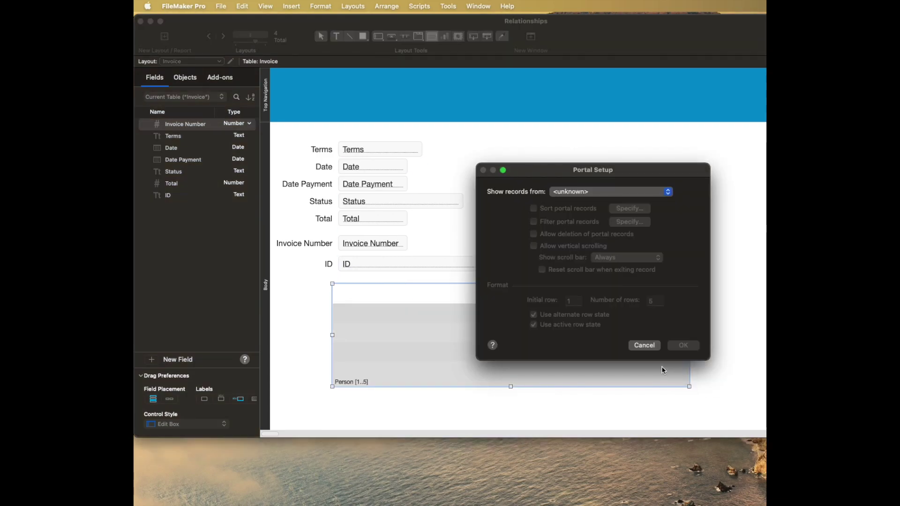
Choose Manage Database from the portal's Show records from list.
{"action": "left_click", "coordinate": [569, 191]}
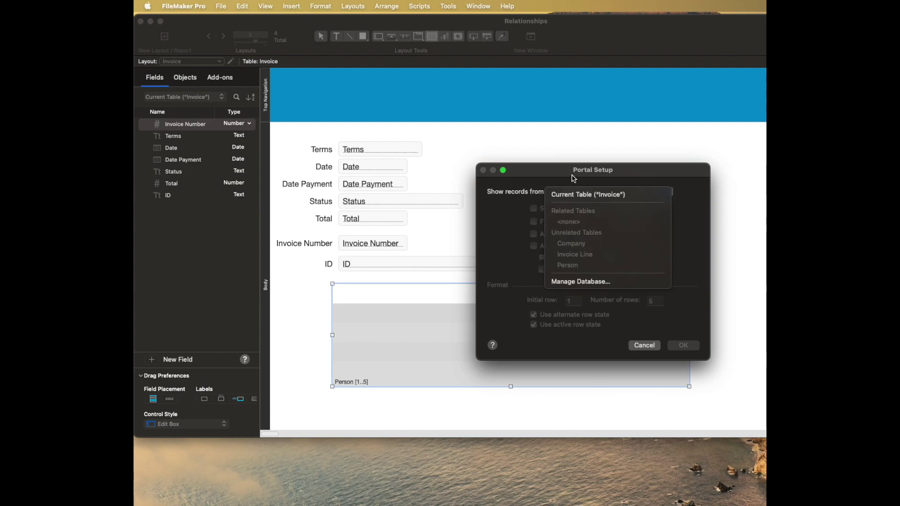
{"action": "left_click", "coordinate": [572, 178]}
{"action": "left_click_drag", "start_coordinate": [575, 170], "coordinate": [561, 166]}
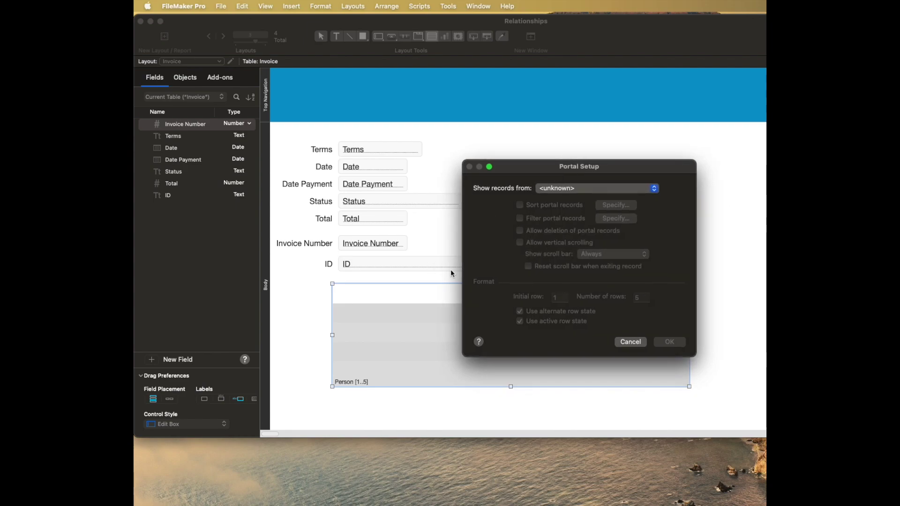
{"action": "left_click", "coordinate": [562, 194]}
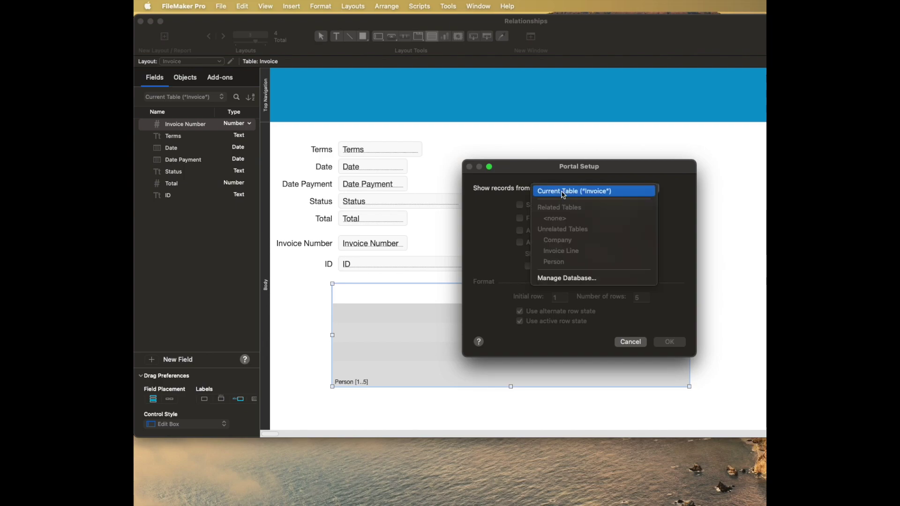
{"action": "left_click", "coordinate": [559, 280]}
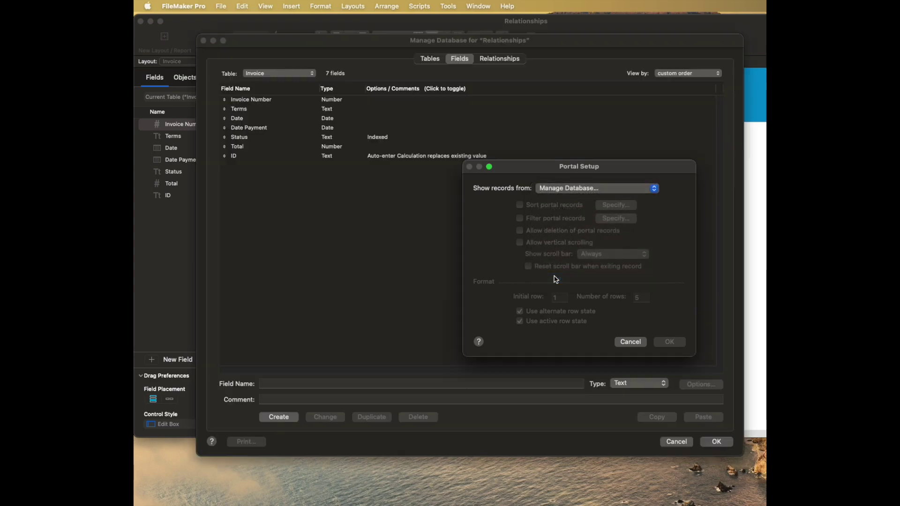
Link Invoice::ID to Invoice Line::ID_Invoice, allowing creation of Invoice Line records, and save.
{"action": "left_click", "coordinate": [505, 61]}
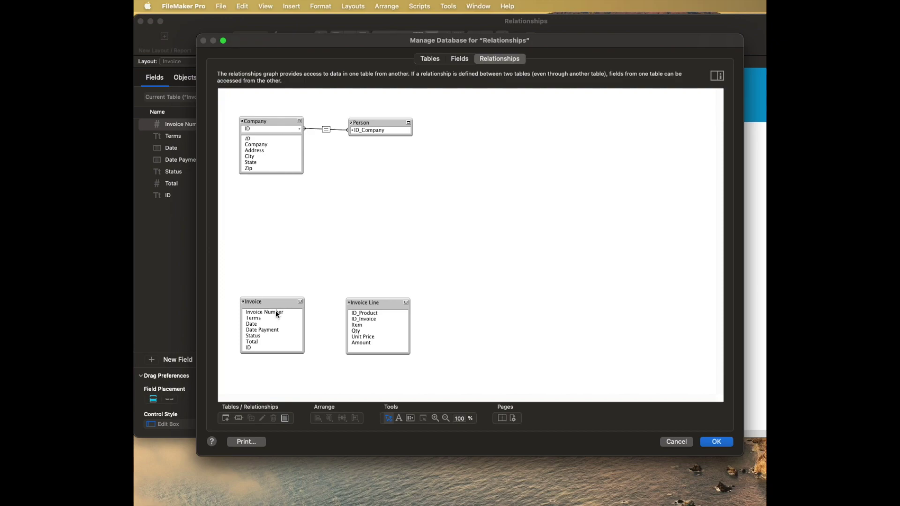
{"action": "left_click", "coordinate": [248, 348]}
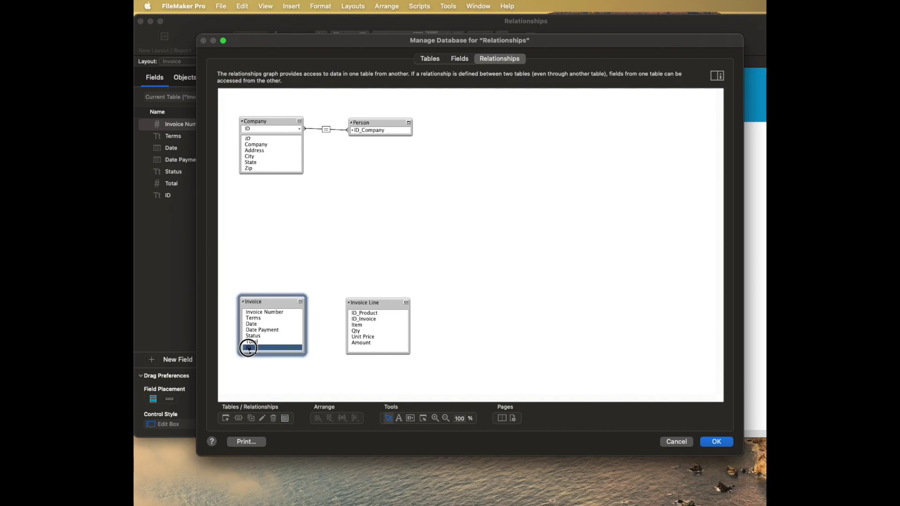
{"action": "left_click_drag", "start_coordinate": [249, 348], "coordinate": [364, 315]}
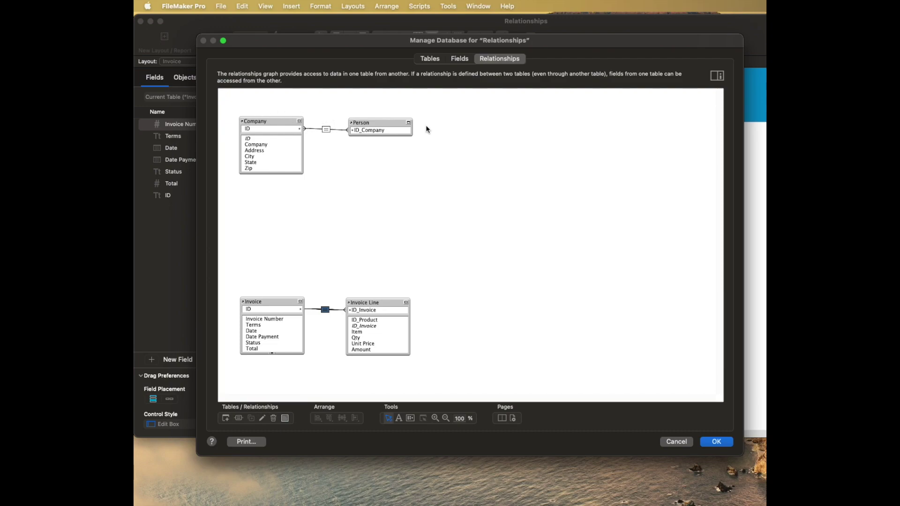
{"action": "double_click", "coordinate": [327, 310]}
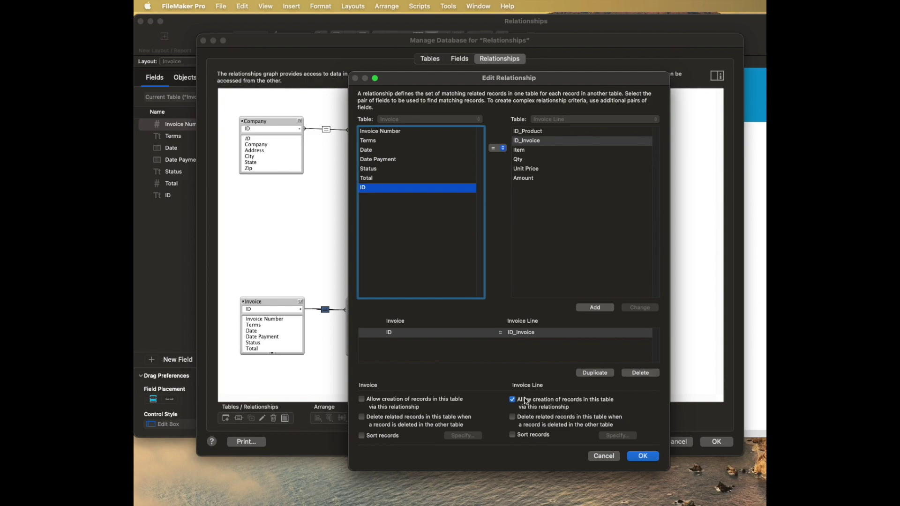
{"action": "left_click", "coordinate": [643, 456]}
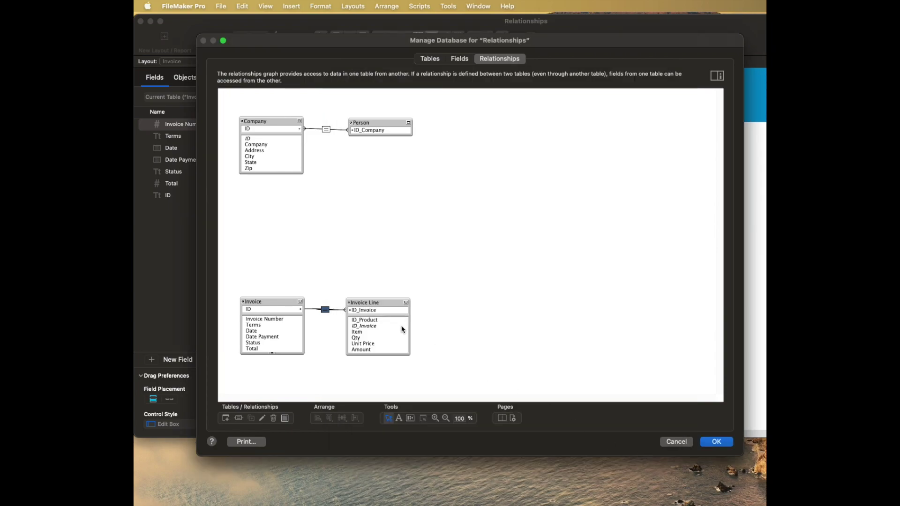
{"action": "left_click", "coordinate": [711, 444]}
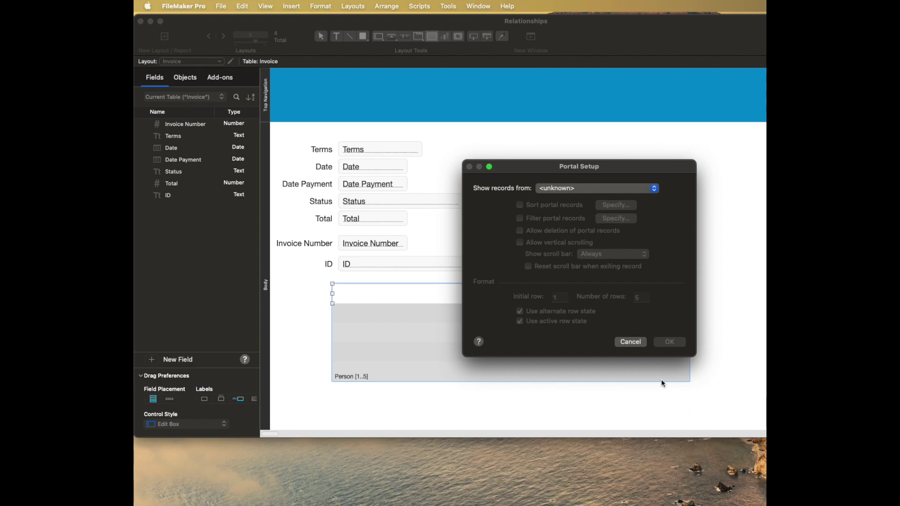
Set the portal to show Invoice Line records with vertical scrolling.
{"action": "left_click", "coordinate": [570, 187]}
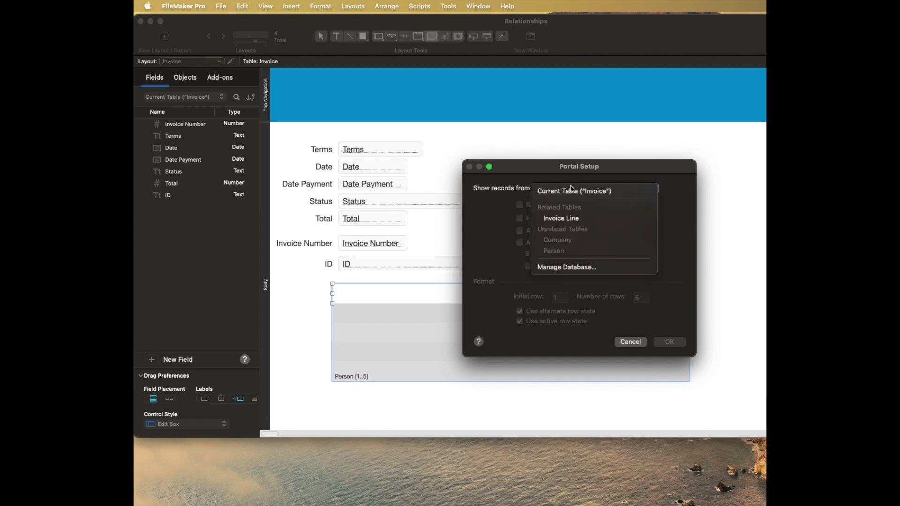
{"action": "left_click", "coordinate": [575, 223]}
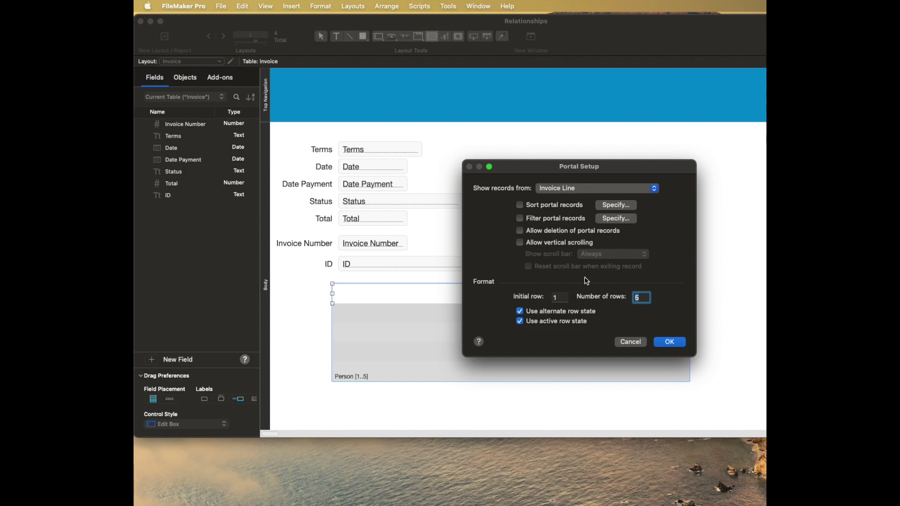
{"action": "left_click", "coordinate": [546, 241]}
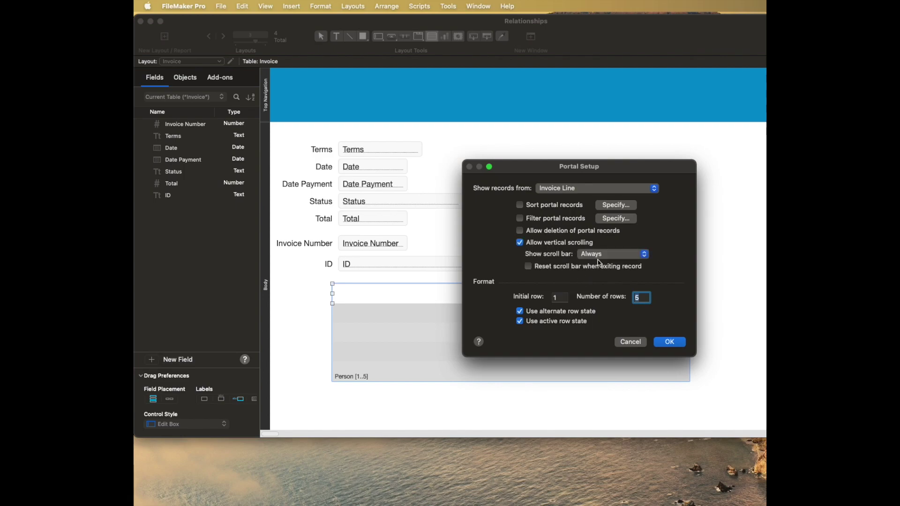
{"action": "left_click", "coordinate": [678, 346]}
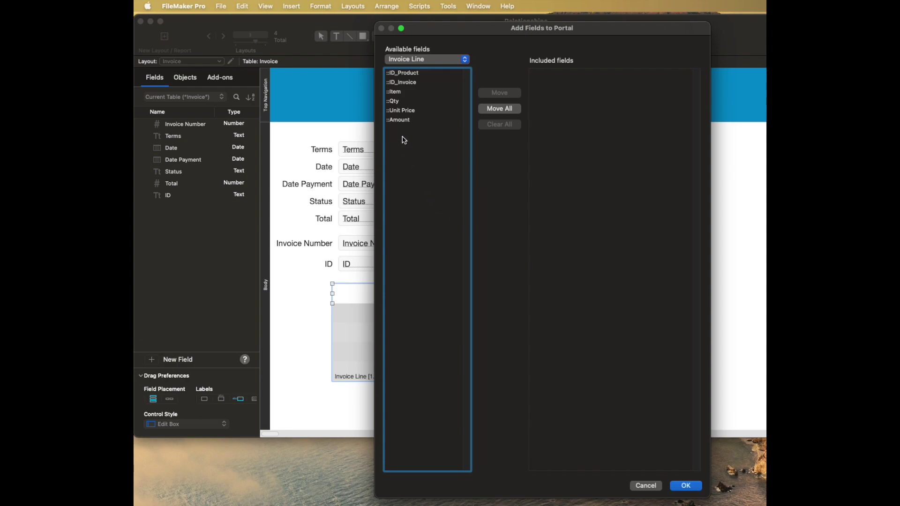
Add the Item, Qty, Unit Price and Amount fields to the portal and nudge it into place.
{"action": "double_click", "coordinate": [402, 92]}
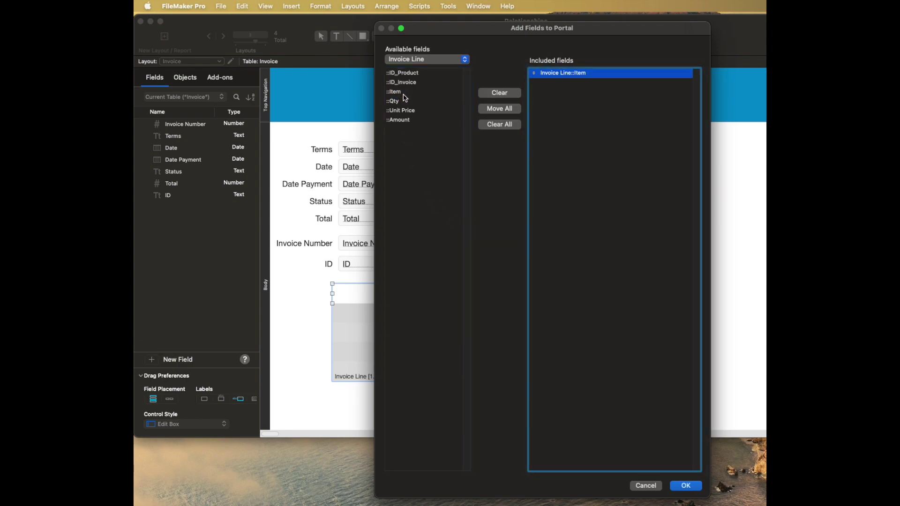
{"action": "double_click", "coordinate": [403, 101]}
{"action": "double_click", "coordinate": [407, 110]}
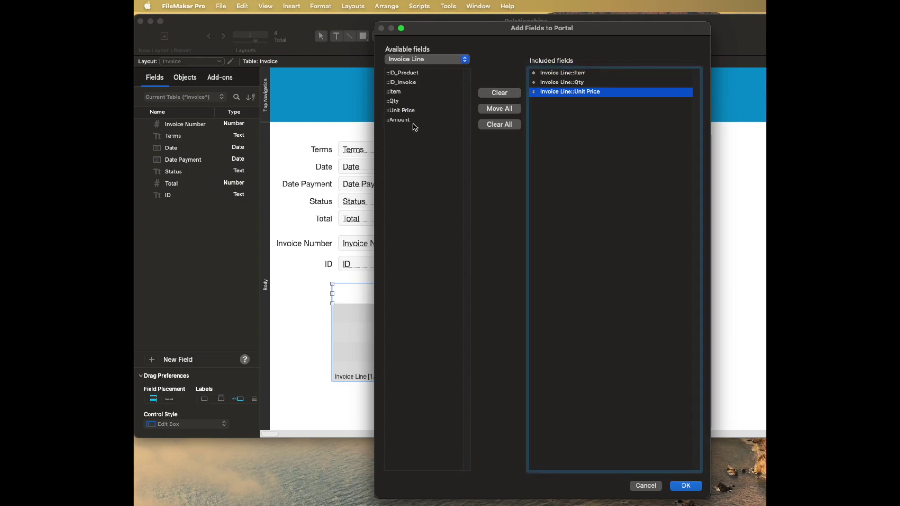
{"action": "left_click", "coordinate": [412, 122]}
{"action": "double_click", "coordinate": [413, 122]}
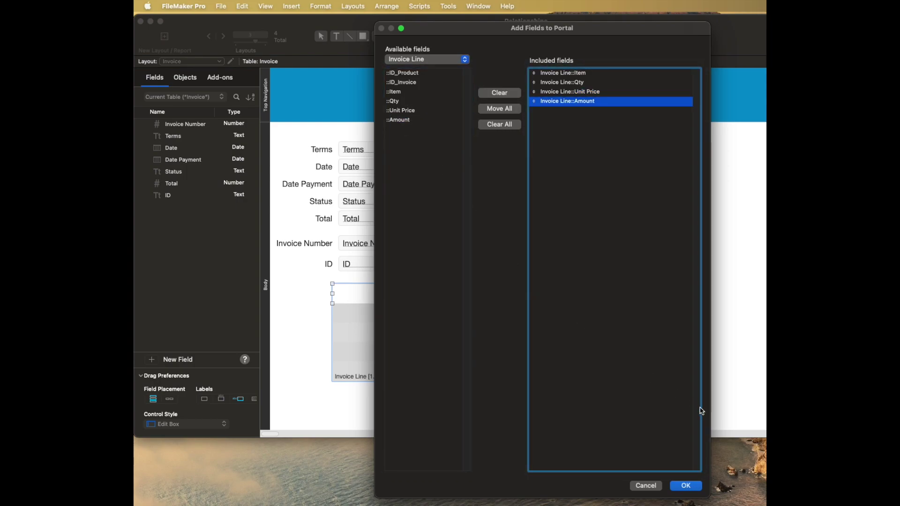
{"action": "left_click", "coordinate": [693, 487]}
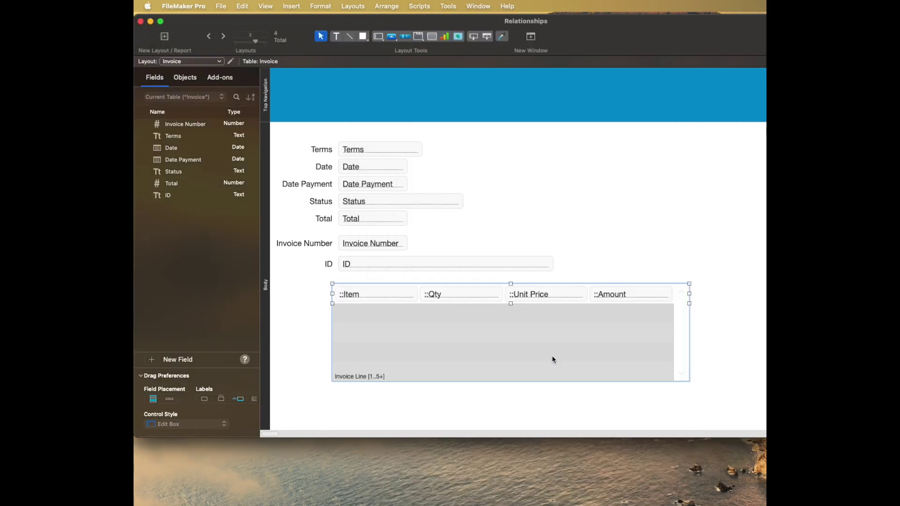
{"action": "left_click_drag", "start_coordinate": [453, 329], "coordinate": [407, 344]}
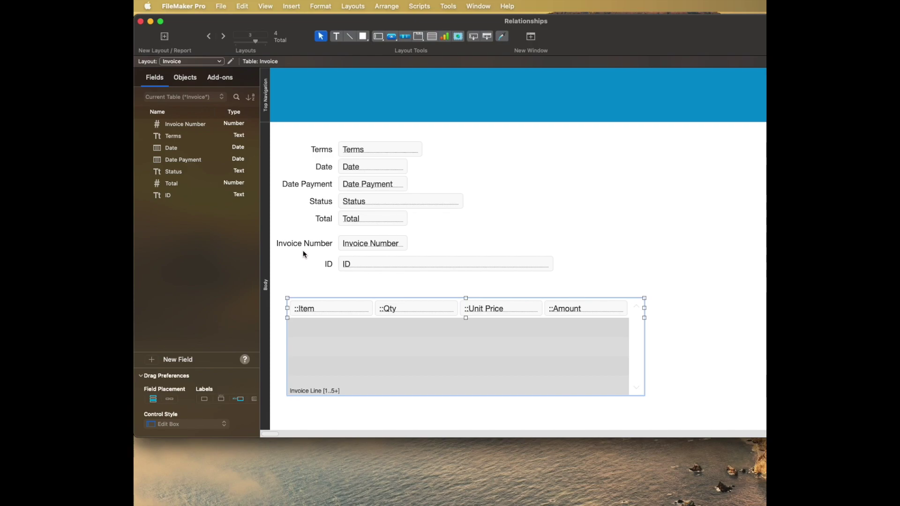
Copy the ID label as an 'Item' heading above ::Item and duplicate it over the other columns.
{"action": "left_click_drag", "start_coordinate": [328, 264], "coordinate": [290, 291]}
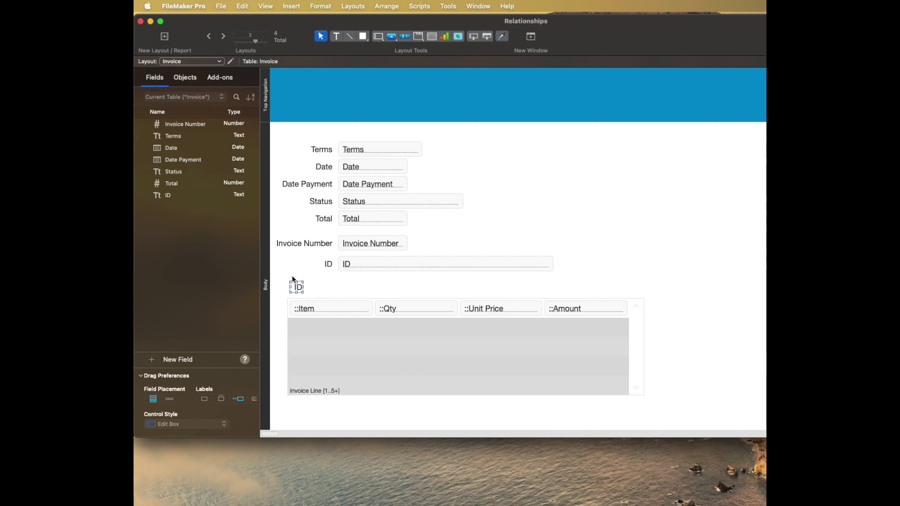
{"action": "double_click", "coordinate": [292, 279]}
{"action": "type", "text": "Item"}
{"action": "left_click", "coordinate": [293, 280]}
{"action": "left_click_drag", "start_coordinate": [294, 288], "coordinate": [303, 292]}
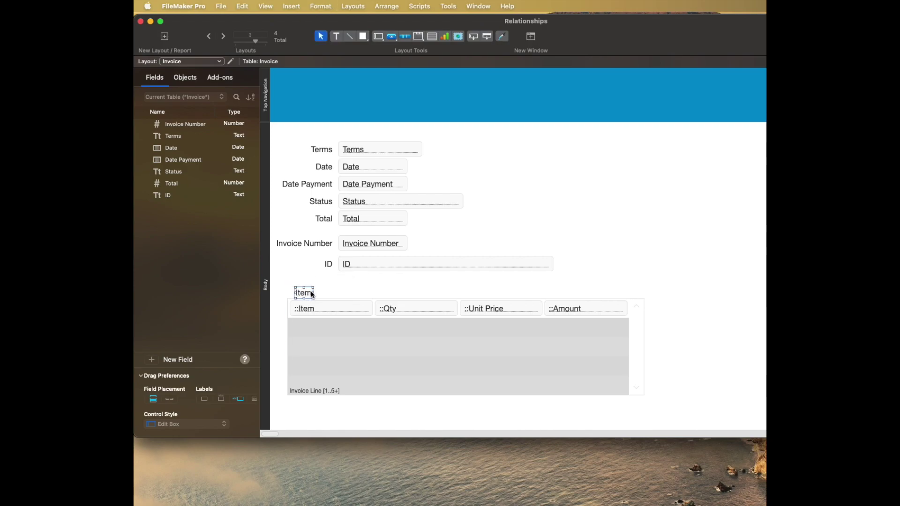
{"action": "left_click", "coordinate": [312, 293]}
{"action": "left_click_drag", "start_coordinate": [313, 293], "coordinate": [555, 296]}
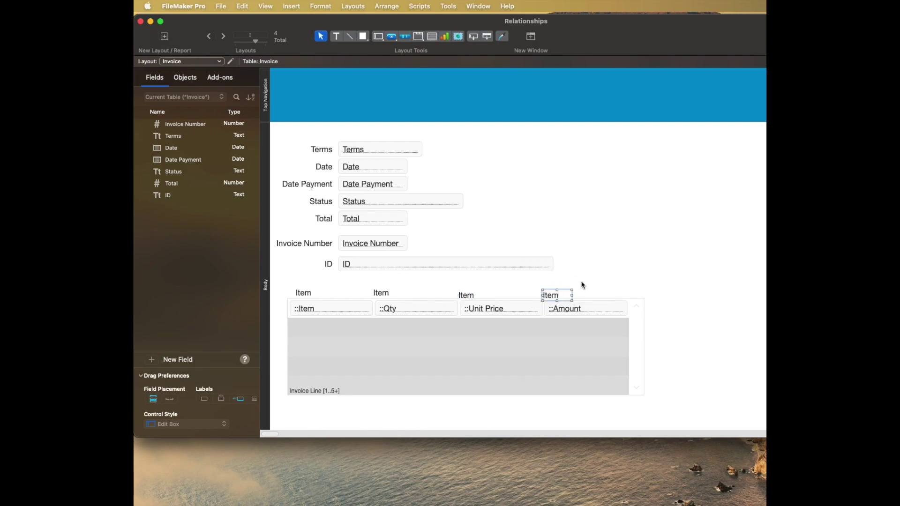
Retitle the second and third headings as Qty and Unit Price and align them.
{"action": "left_click_drag", "start_coordinate": [603, 273], "coordinate": [262, 304]}
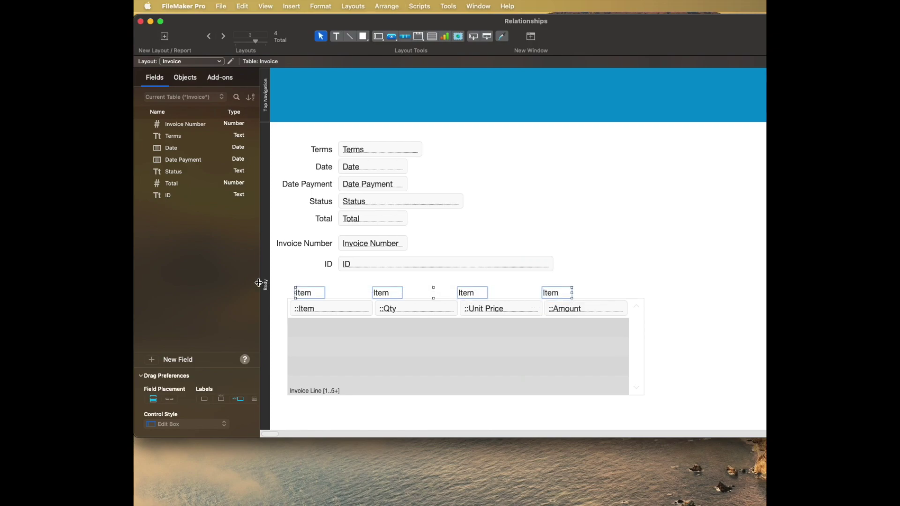
{"action": "left_click", "coordinate": [387, 290]}
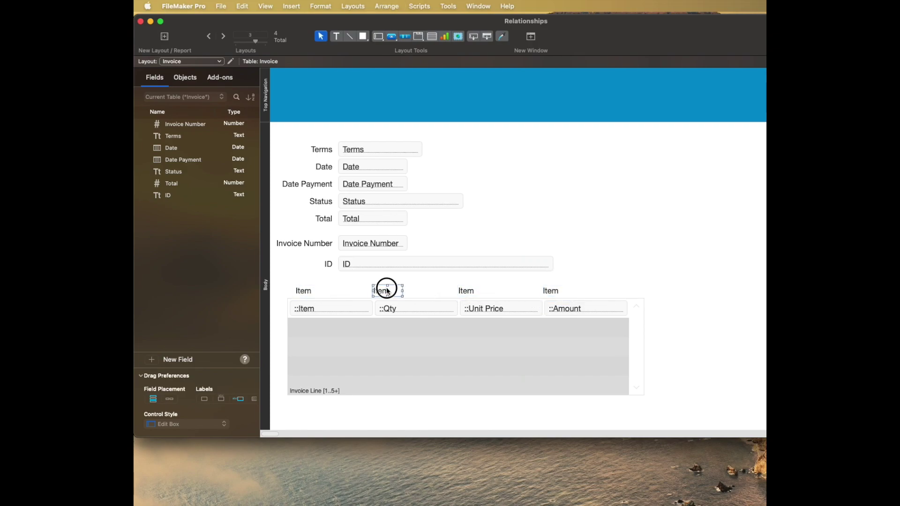
{"action": "double_click", "coordinate": [387, 290]}
{"action": "type", "text": "Aty"}
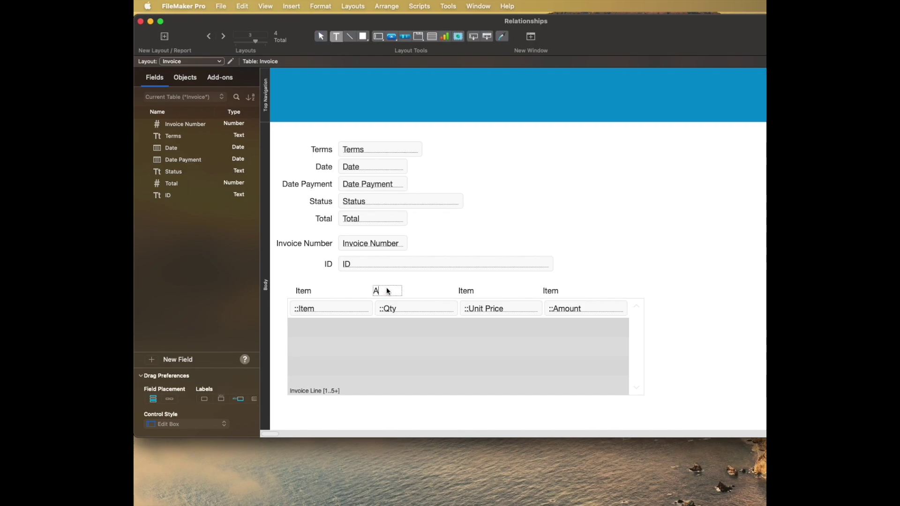
{"action": "left_click_drag", "start_coordinate": [393, 288], "coordinate": [398, 288]}
{"action": "left_click", "coordinate": [470, 294]}
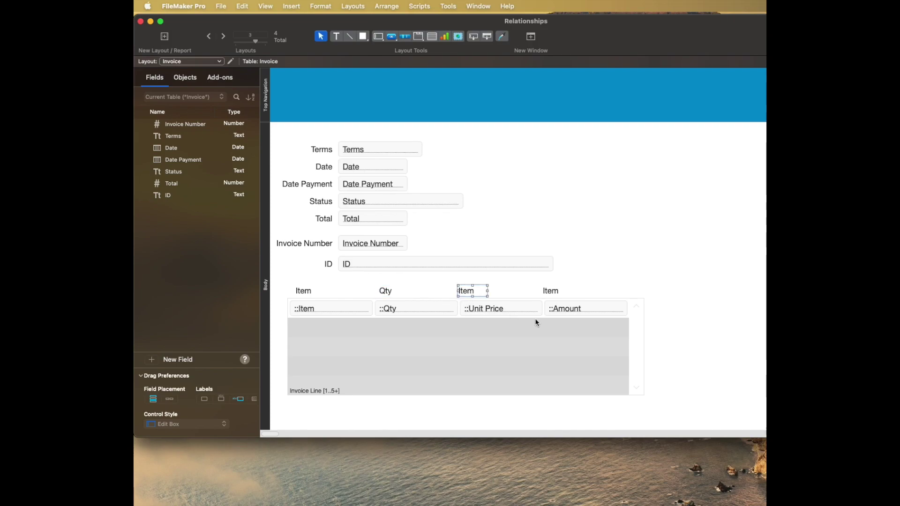
{"action": "key", "text": "Return"}
{"action": "type", "text": "Unit Price"}
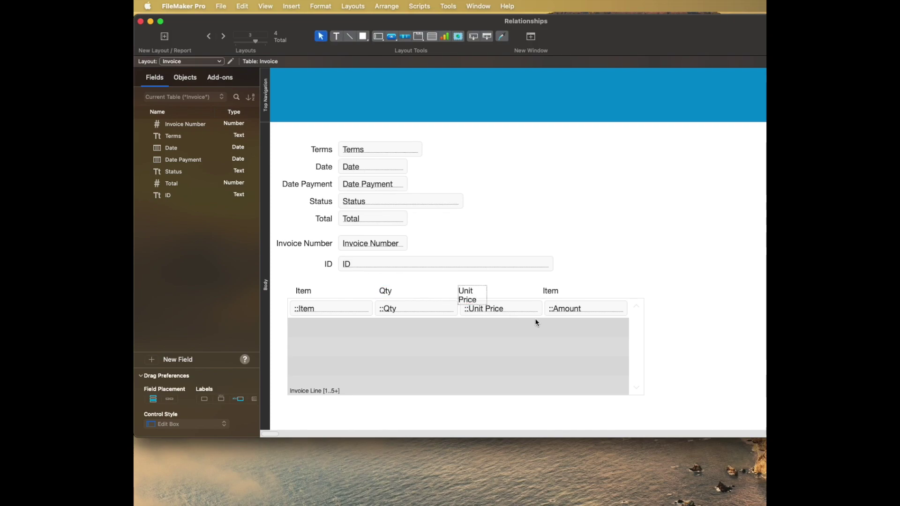
{"action": "key", "text": "Escape"}
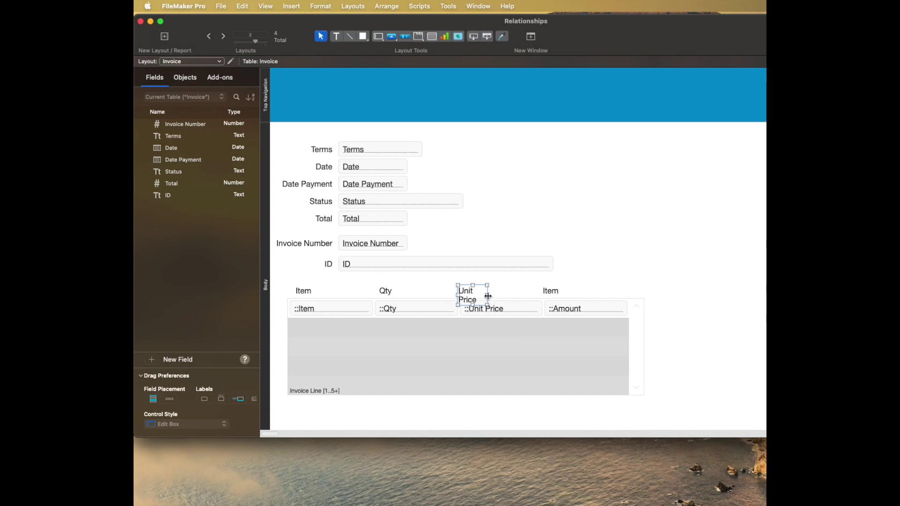
{"action": "mouse_move", "coordinate": [486, 295]}
{"action": "left_mouse_down"}
{"action": "mouse_move", "coordinate": [516, 295]}
{"action": "mouse_move", "coordinate": [488, 296]}
{"action": "left_mouse_up"}
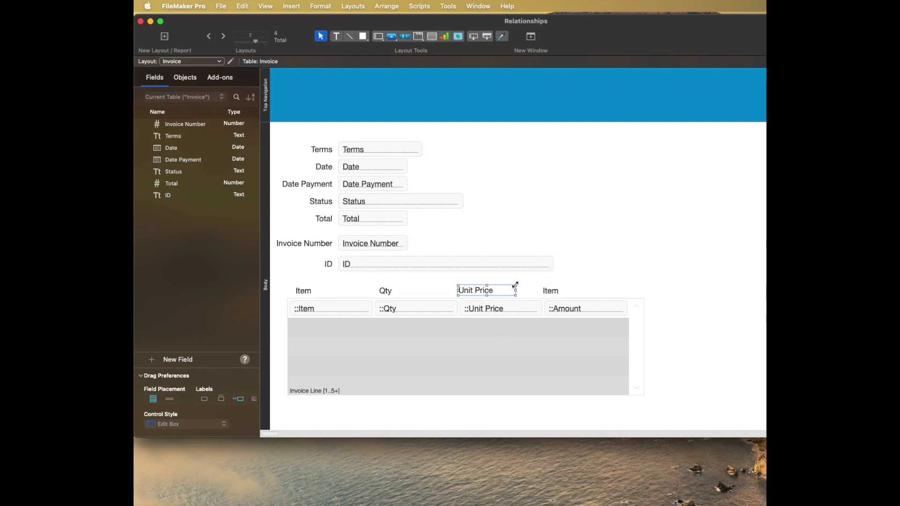
Retitle the fourth heading as Amount, resize it, and view the invoice in Browse mode.
{"action": "left_click", "coordinate": [554, 291]}
{"action": "double_click", "coordinate": [561, 297]}
{"action": "type", "text": "Amount"}
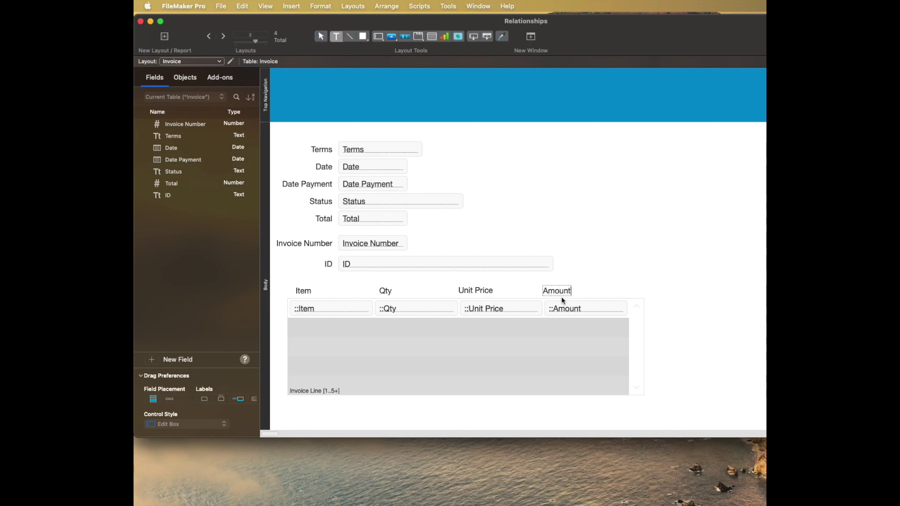
{"action": "key", "text": "Escape"}
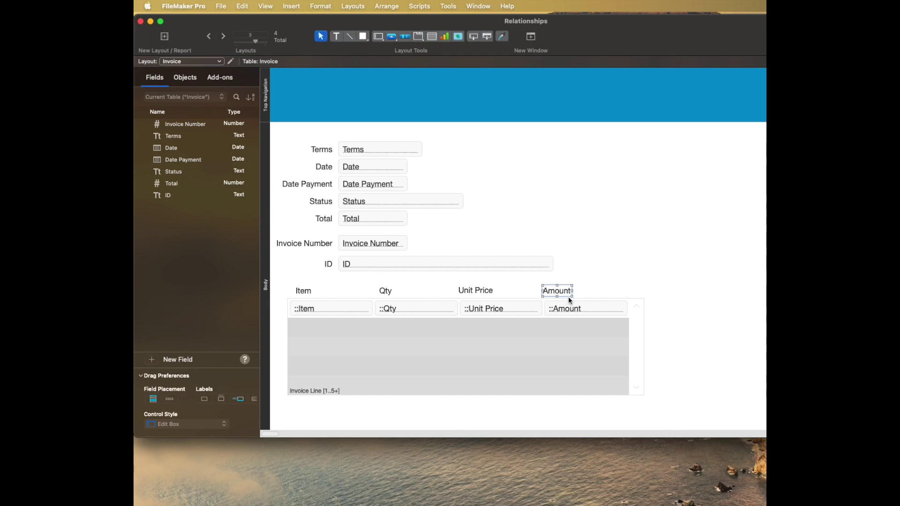
{"action": "left_click_drag", "start_coordinate": [580, 291], "coordinate": [584, 291]}
{"action": "left_click", "coordinate": [482, 293]}
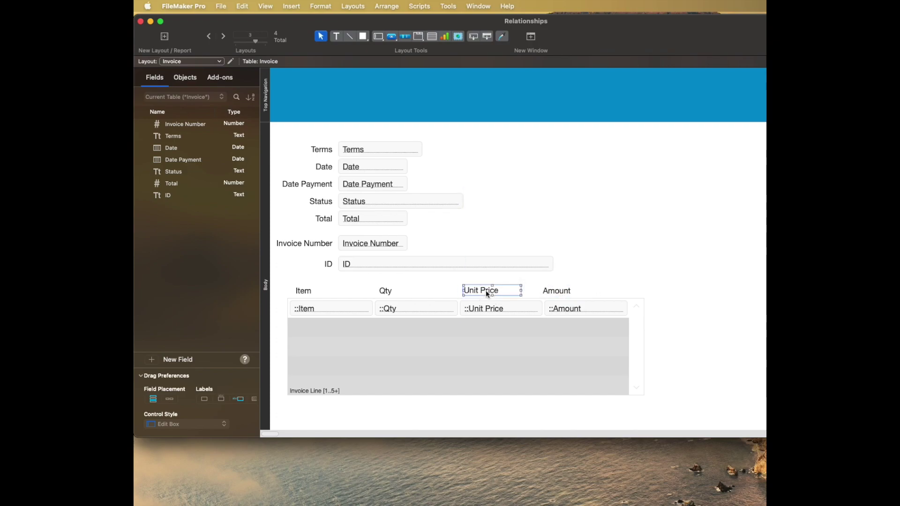
{"action": "key", "text": "super+b"}
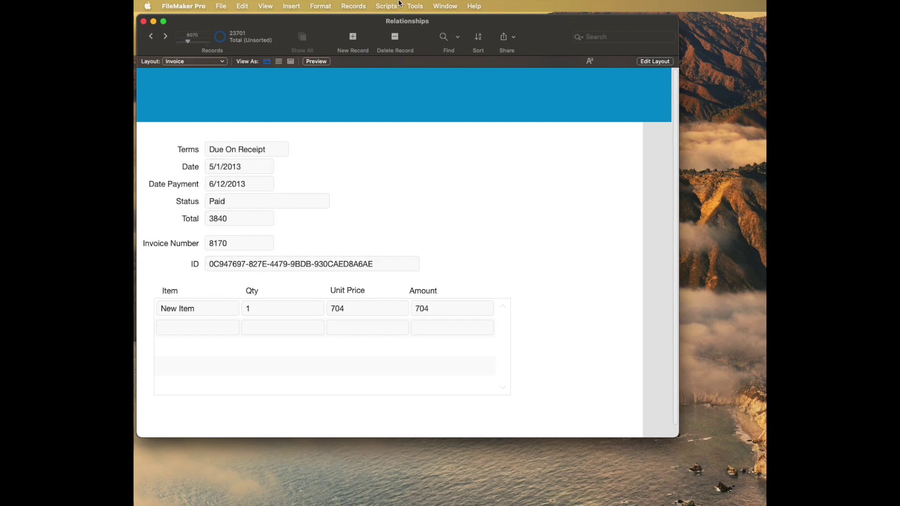
Open a second window showing the Invoice Line layout and step through its line records.
{"action": "left_click", "coordinate": [445, 7]}
{"action": "left_click", "coordinate": [448, 21]}
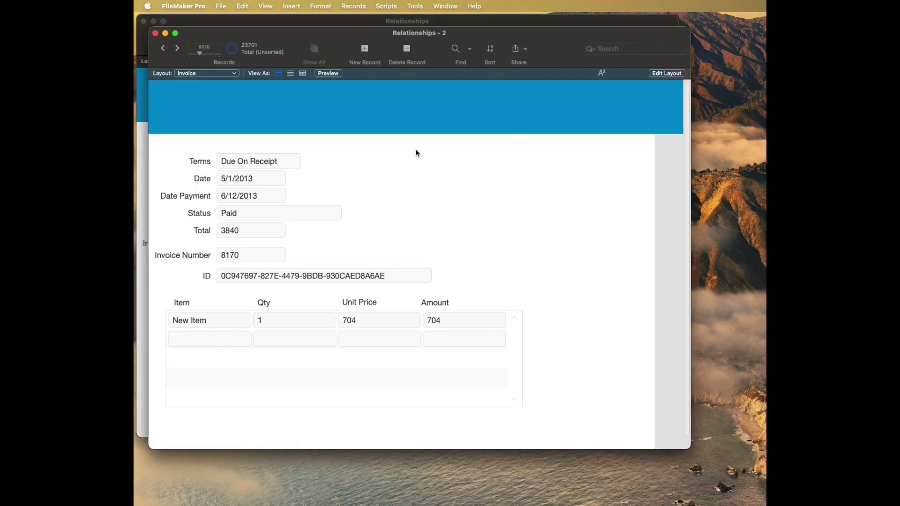
{"action": "left_click_drag", "start_coordinate": [279, 48], "coordinate": [373, 92]}
{"action": "left_click", "coordinate": [345, 104]}
{"action": "left_click", "coordinate": [345, 117]}
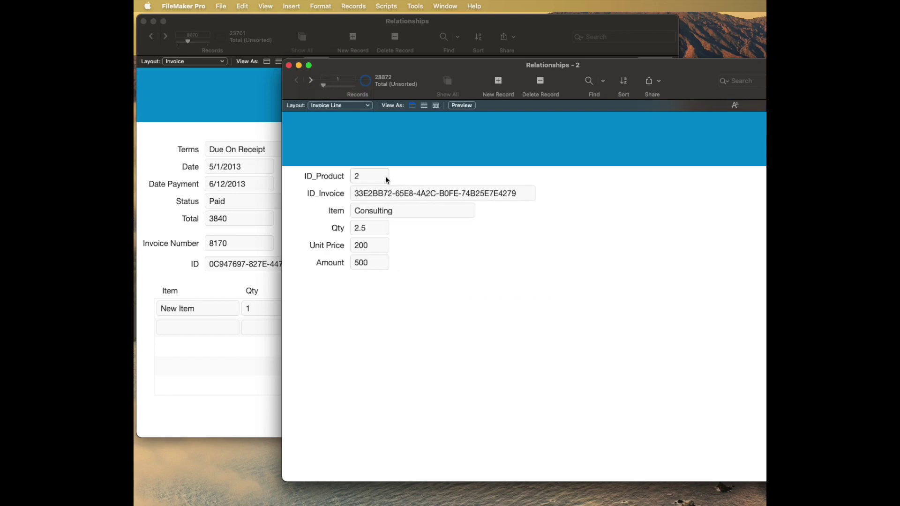
{"action": "left_click_drag", "start_coordinate": [358, 69], "coordinate": [513, 156]}
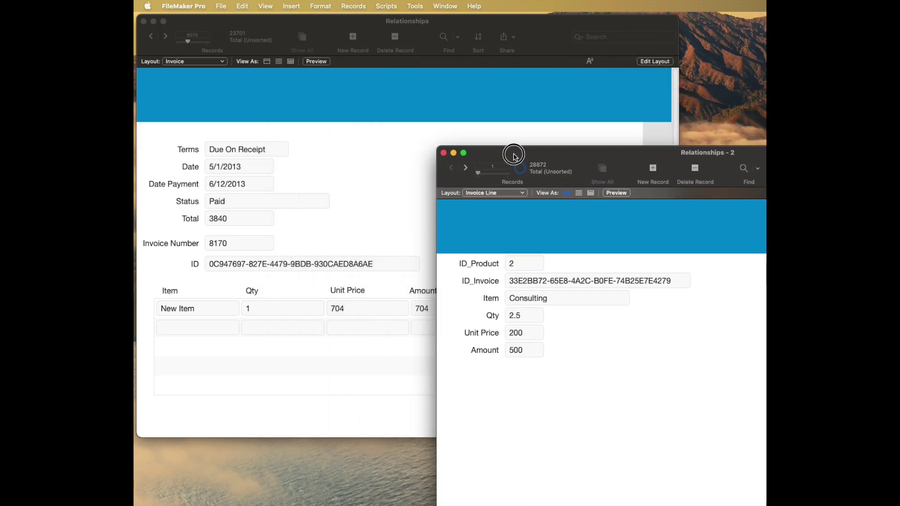
{"action": "left_click", "coordinate": [569, 282]}
{"action": "left_click", "coordinate": [579, 365]}
{"action": "key", "text": "super+Down"}
{"action": "key", "text": "super+Down"}
{"action": "key", "text": "super+Down"}
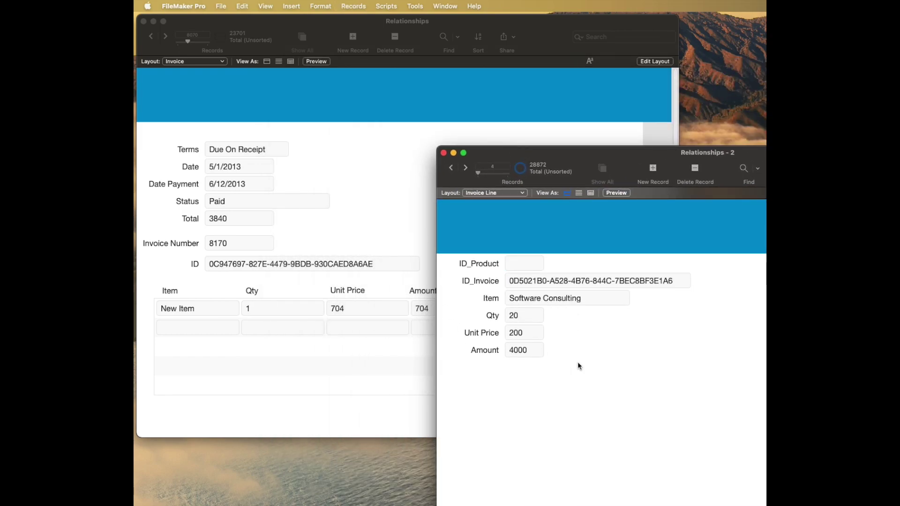
{"action": "left_click", "coordinate": [313, 373]}
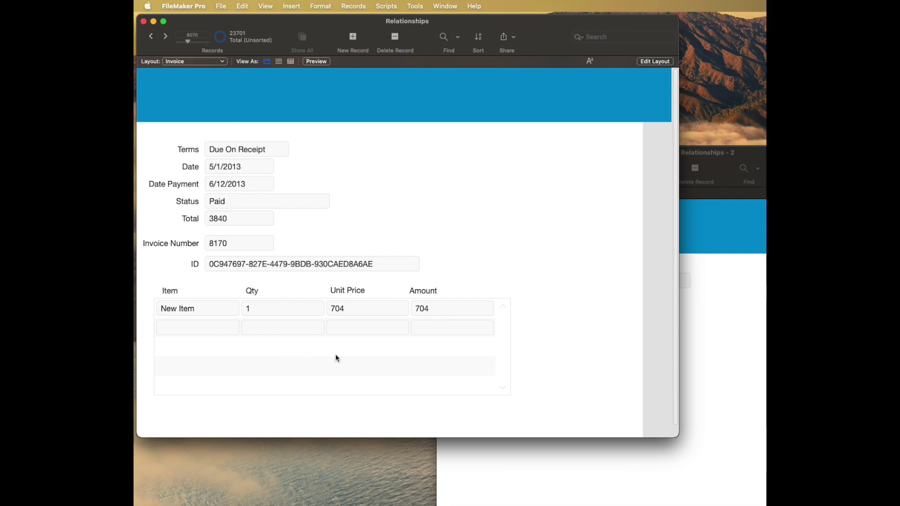
In the first window, check the Company layout, then show the first invoice (101) on the Invoice layout.
{"action": "left_click", "coordinate": [192, 61]}
{"action": "key", "text": "Return"}
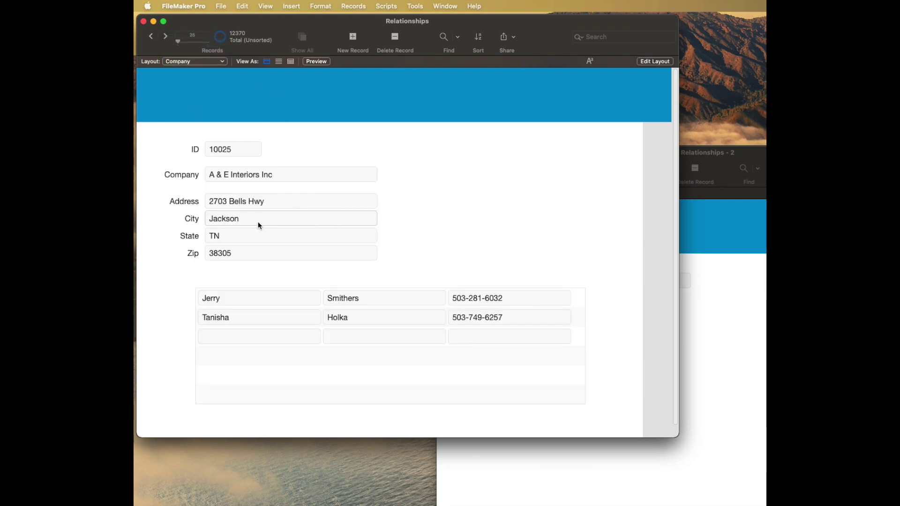
{"action": "left_click", "coordinate": [243, 158]}
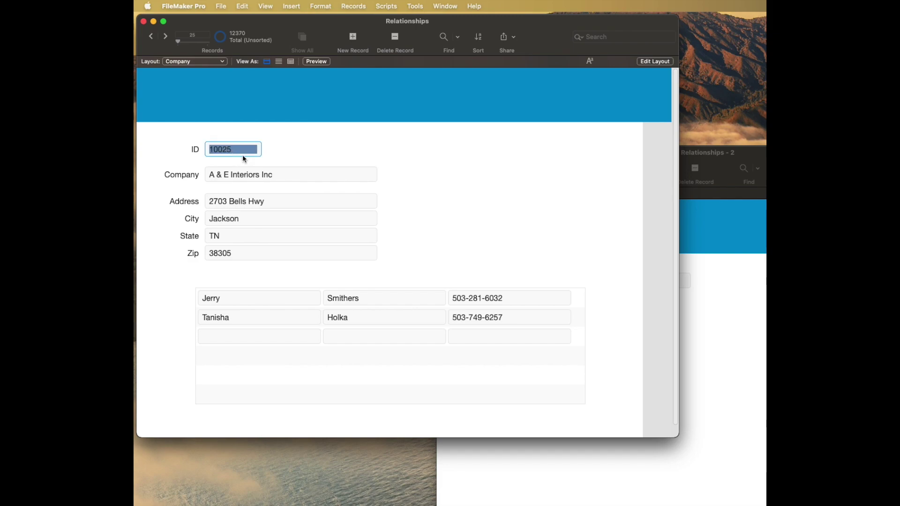
{"action": "left_click", "coordinate": [202, 61]}
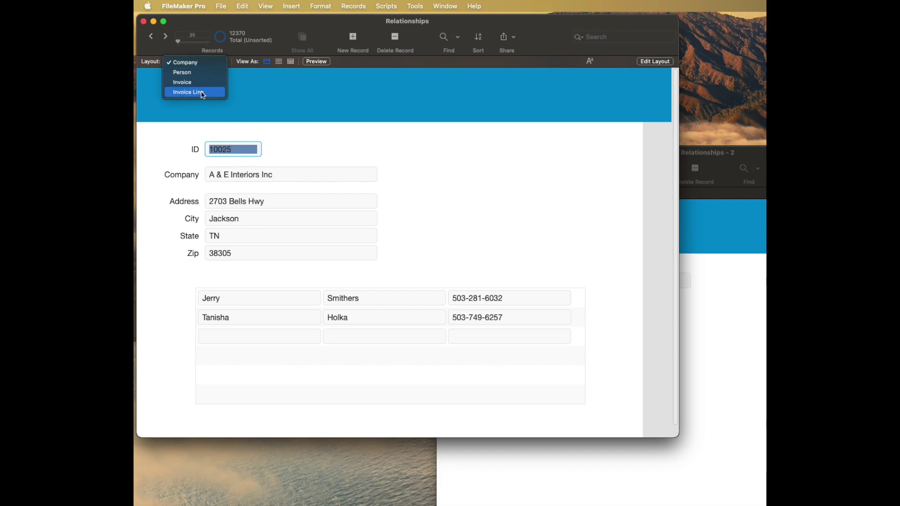
{"action": "left_click", "coordinate": [205, 82]}
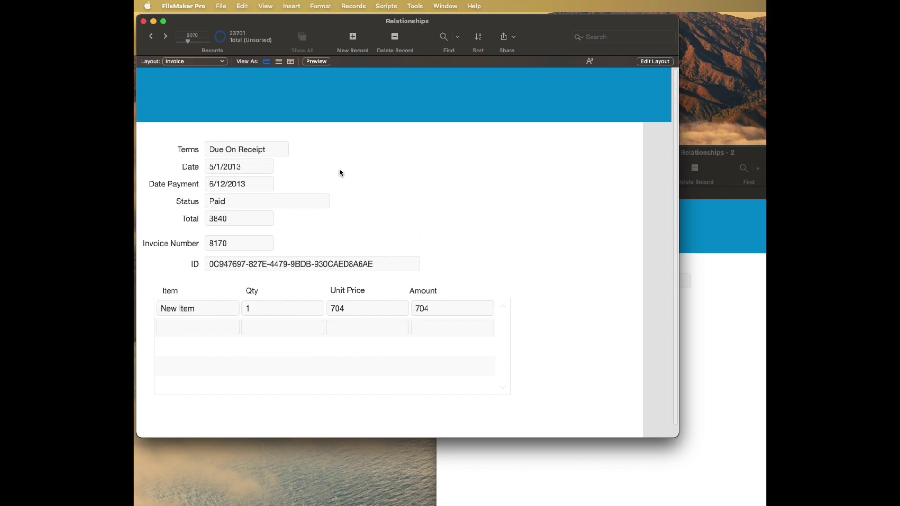
{"action": "left_click_drag", "start_coordinate": [188, 41], "coordinate": [177, 41]}
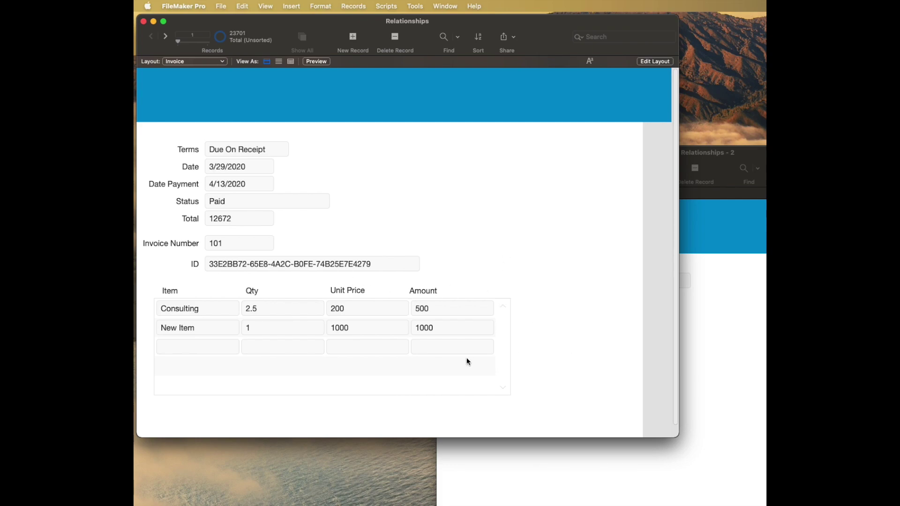
Add a line item 'test' with Qty 5 and Unit Price 250 to the portal.
{"action": "left_click", "coordinate": [191, 346]}
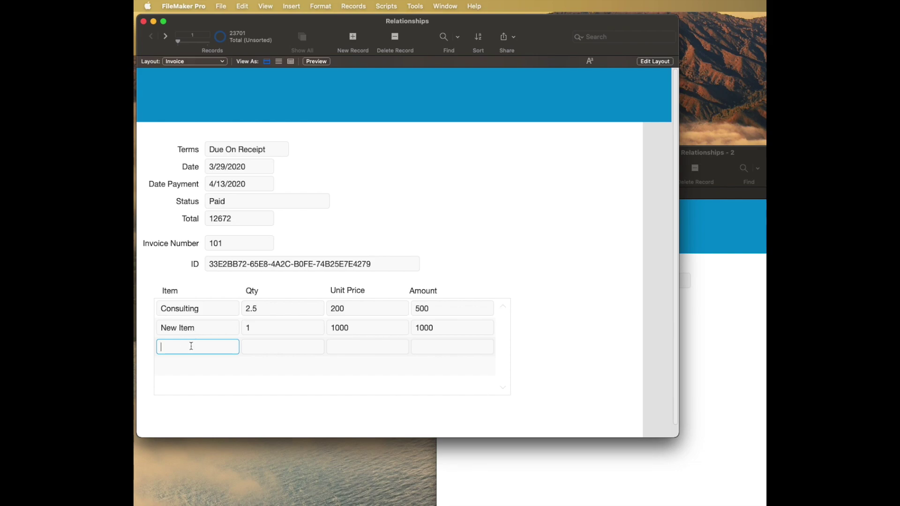
{"action": "type", "text": "test"}
{"action": "key", "text": "Tab"}
{"action": "type", "text": "5"}
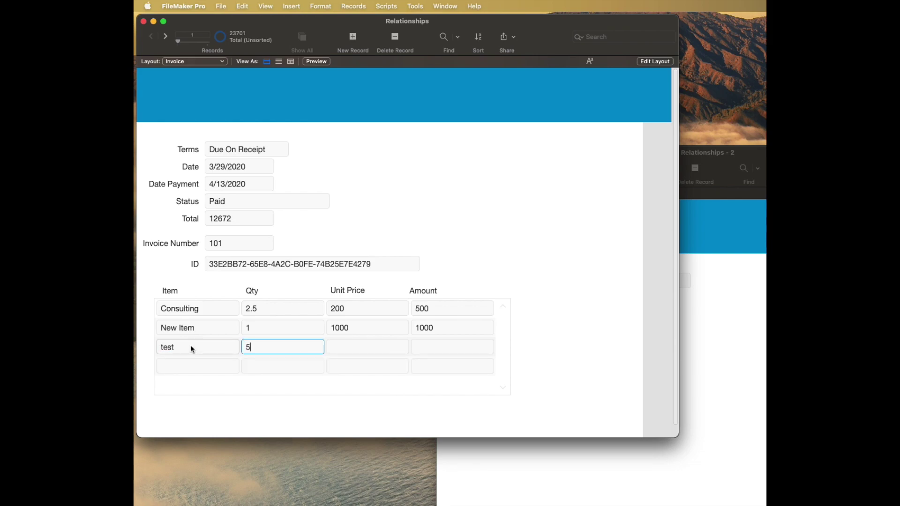
{"action": "key", "text": "Tab"}
{"action": "type", "text": "250"}
{"action": "key", "text": "Tab"}
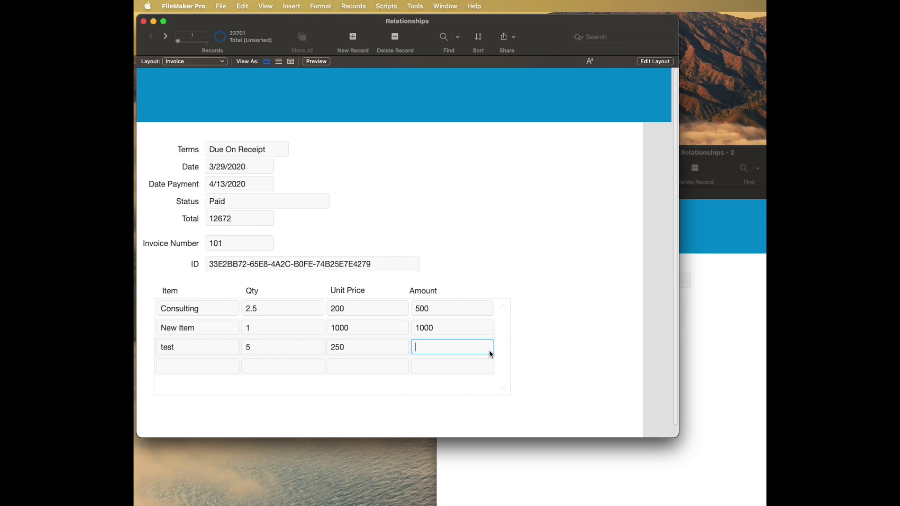
Add a second line item 'Another test' with Qty 15 and Unit Price 10.
{"action": "left_click", "coordinate": [207, 365]}
{"action": "type", "text": "Ano"}
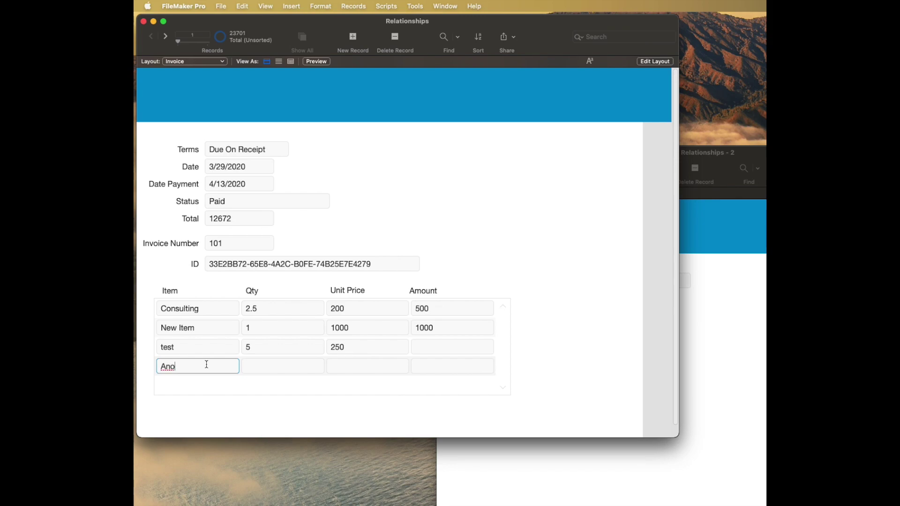
{"action": "type", "text": "ther test"}
{"action": "key", "text": "Tab"}
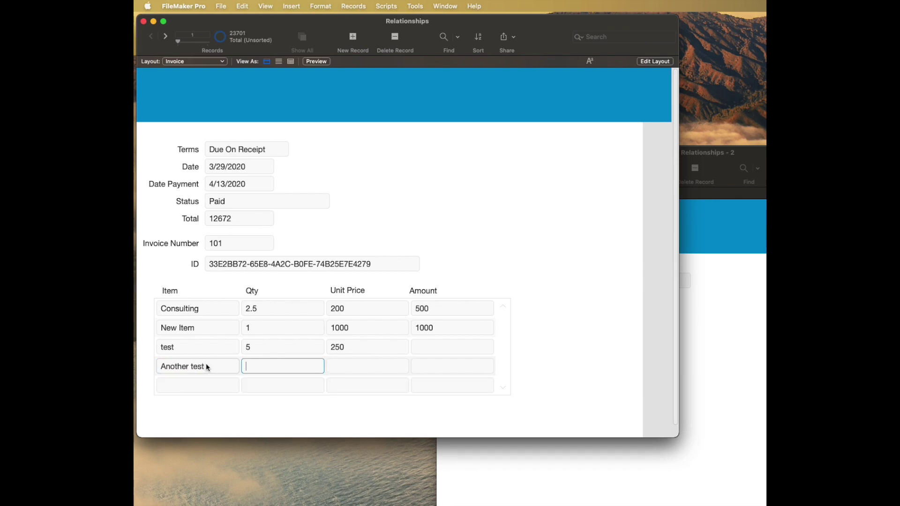
{"action": "type", "text": "15"}
{"action": "key", "text": "Tab"}
{"action": "type", "text": "10"}
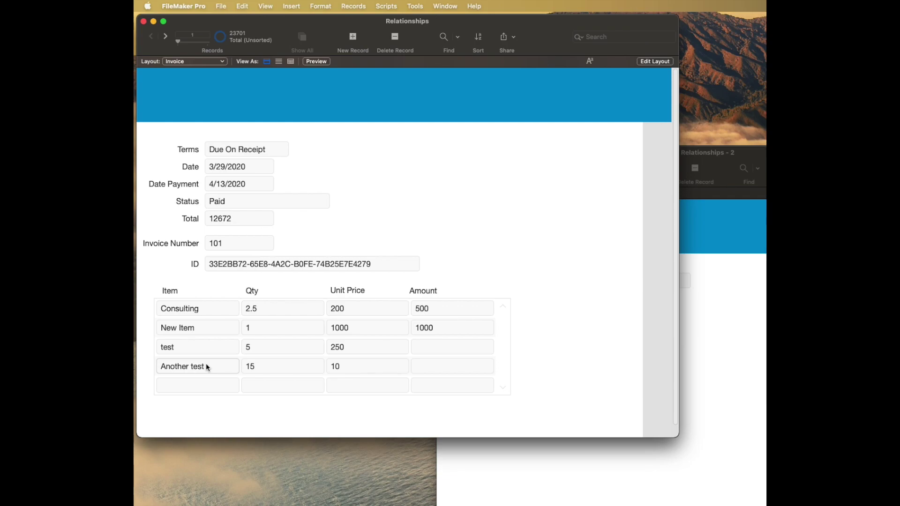